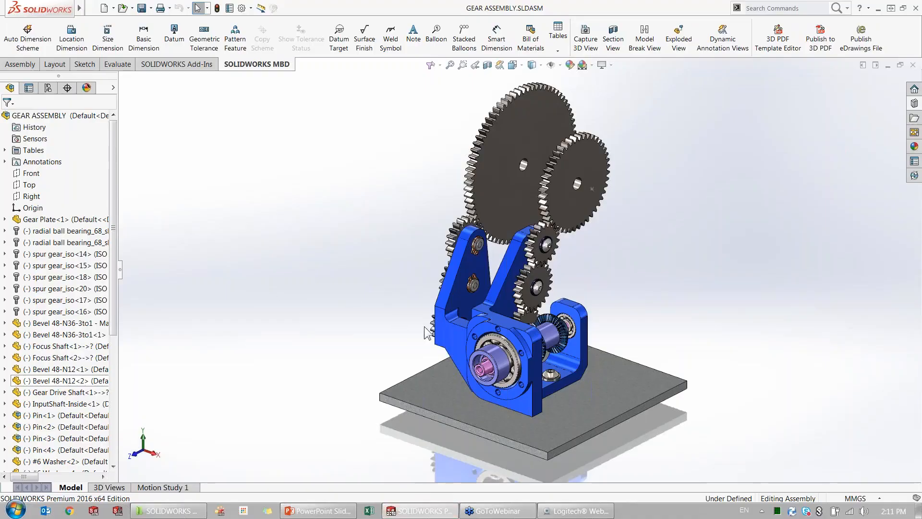
# Open the Gear Plate part from the assembly and place the general notes from the Default Notes library beside it
pyautogui.click(454, 337)
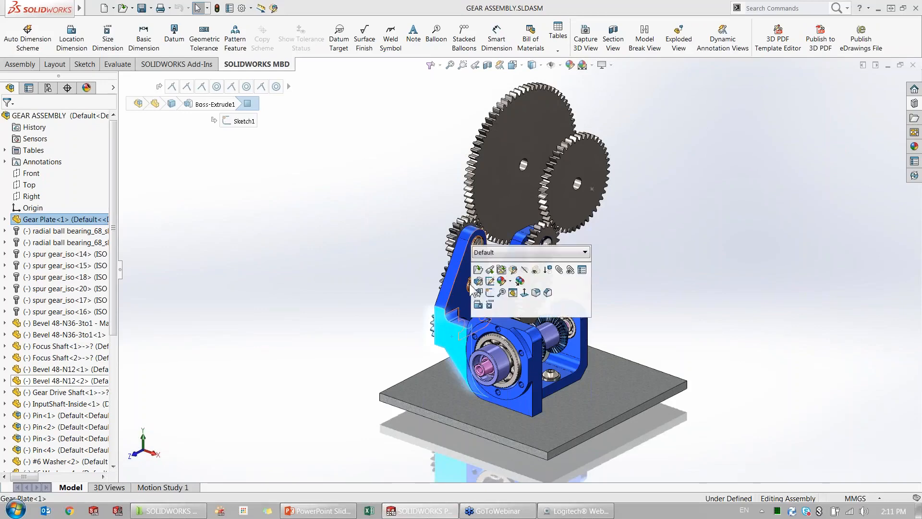
pyautogui.click(435, 264)
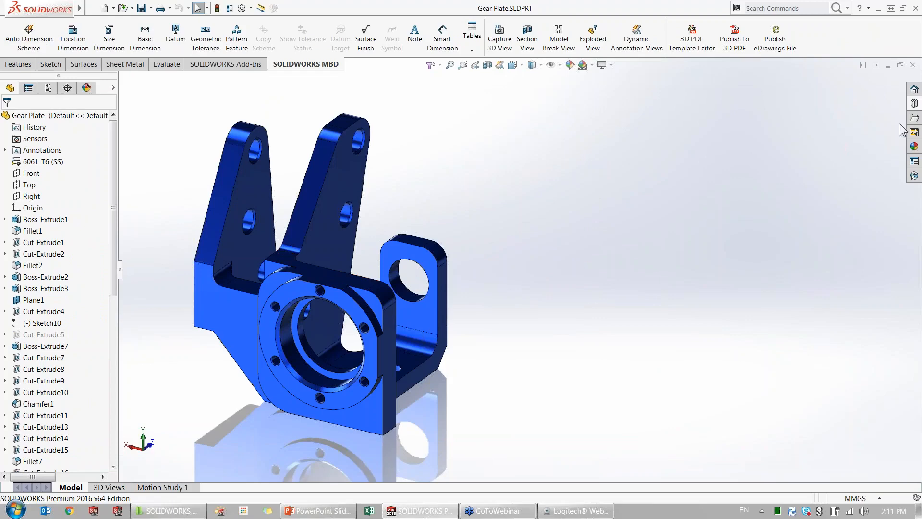
pyautogui.click(915, 104)
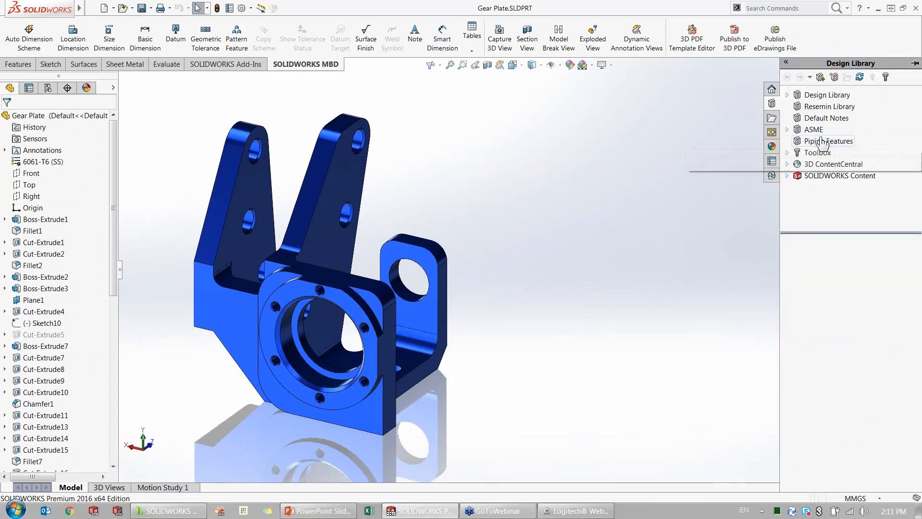
pyautogui.click(827, 118)
pyautogui.moveTo(802, 255)
pyautogui.mouseDown()
pyautogui.moveTo(755, 240)
pyautogui.moveTo(573, 136)
pyautogui.mouseUp()
pyautogui.press('Escape')
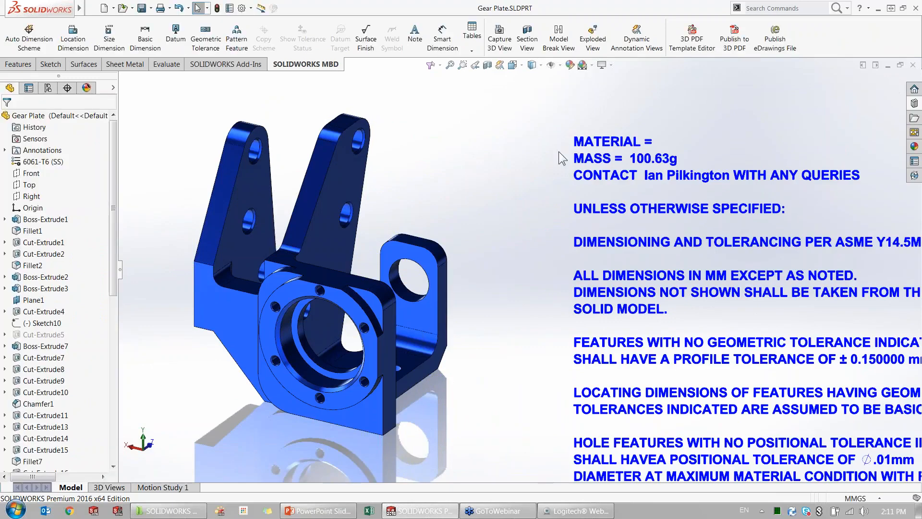
# Rebuild the part and reposition the general notes block beside the Gear Plate
pyautogui.press('f')
pyautogui.click(214, 9)
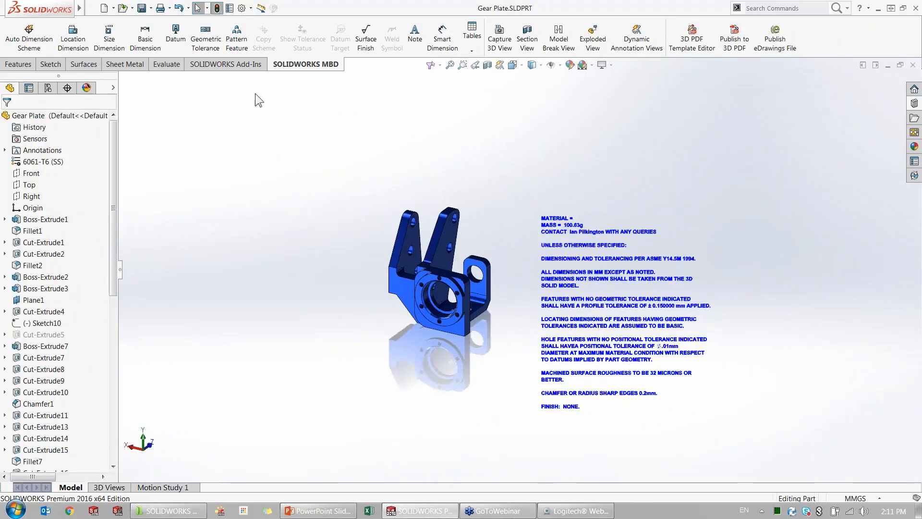
pyautogui.moveTo(853, 261); pyautogui.dragTo(576, 251)
pyautogui.scroll(-3, 533, 259)
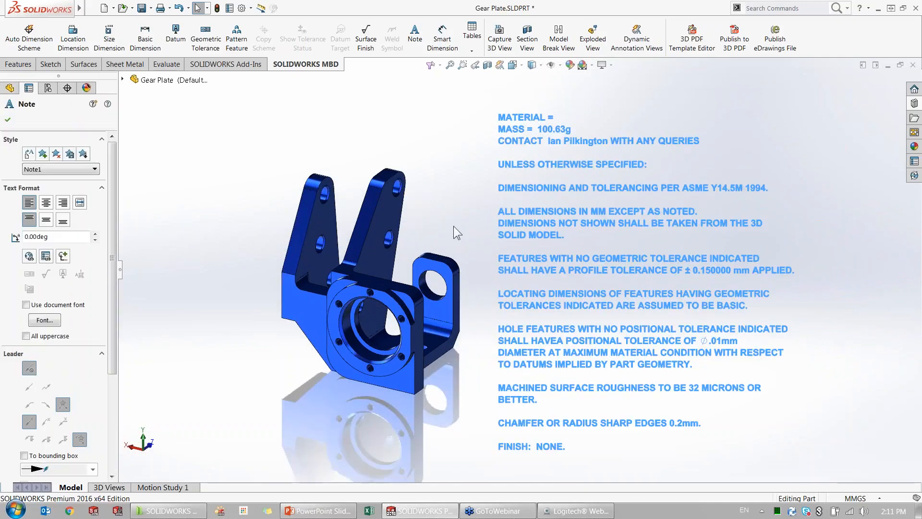
pyautogui.keyDown('ctrl'); pyautogui.moveTo(423, 192); pyautogui.dragTo(423, 187, button='middle'); pyautogui.keyUp('ctrl')
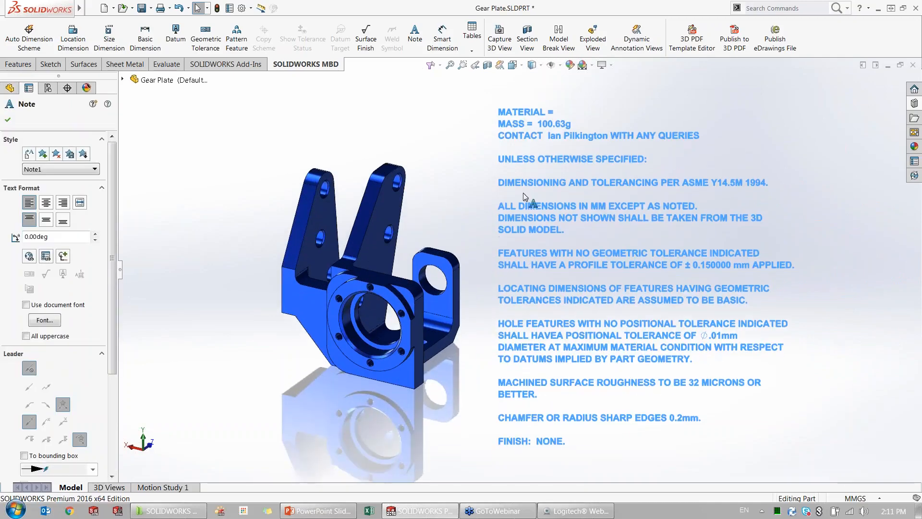
# Complete the note's MATERIAL line by linking it to the current document's Material property
pyautogui.doubleClick(523, 197)
pyautogui.click(572, 113)
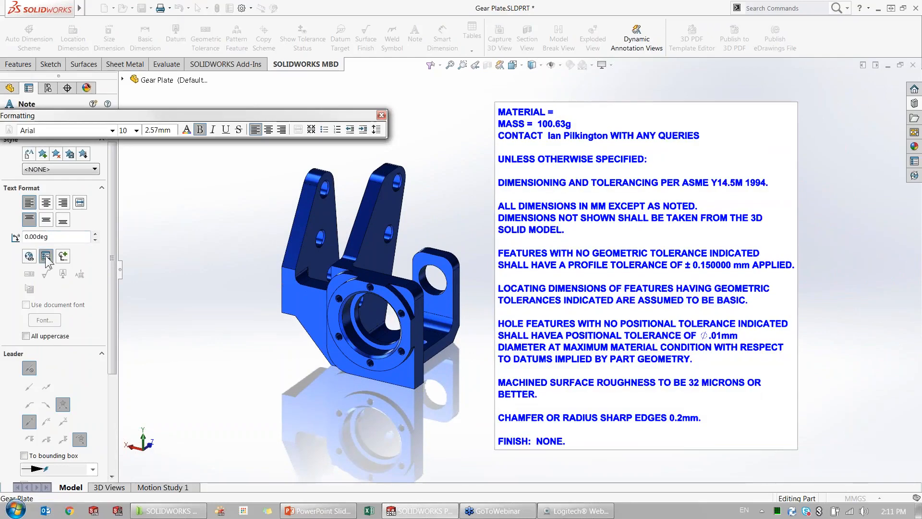
pyautogui.click(29, 256)
pyautogui.click(178, 180)
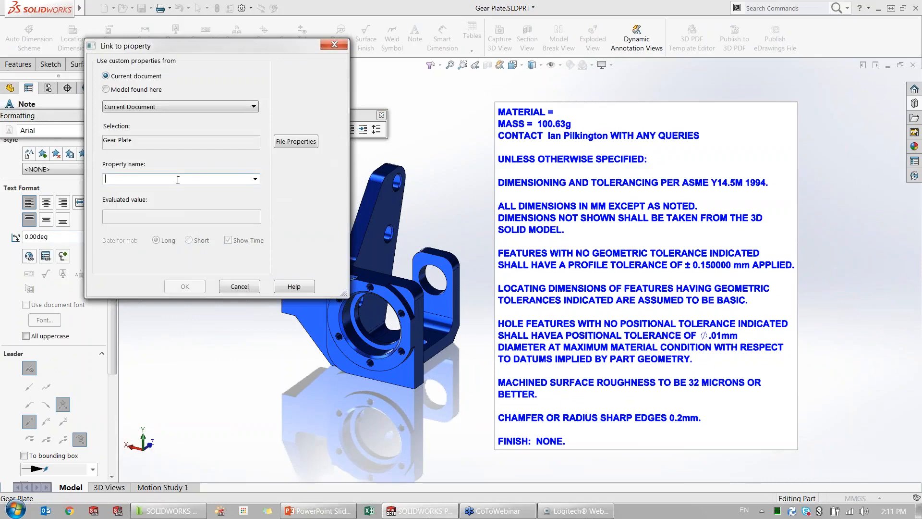
pyautogui.click(255, 179)
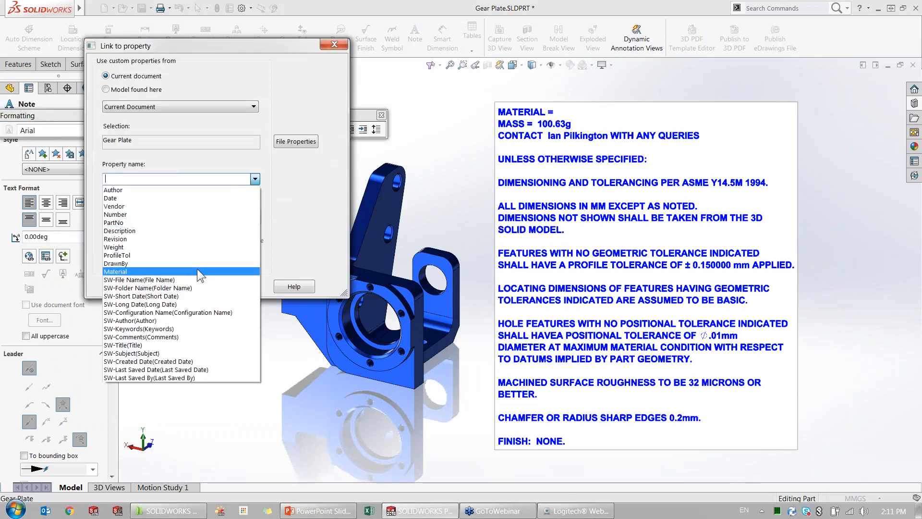
pyautogui.click(201, 270)
pyautogui.click(185, 286)
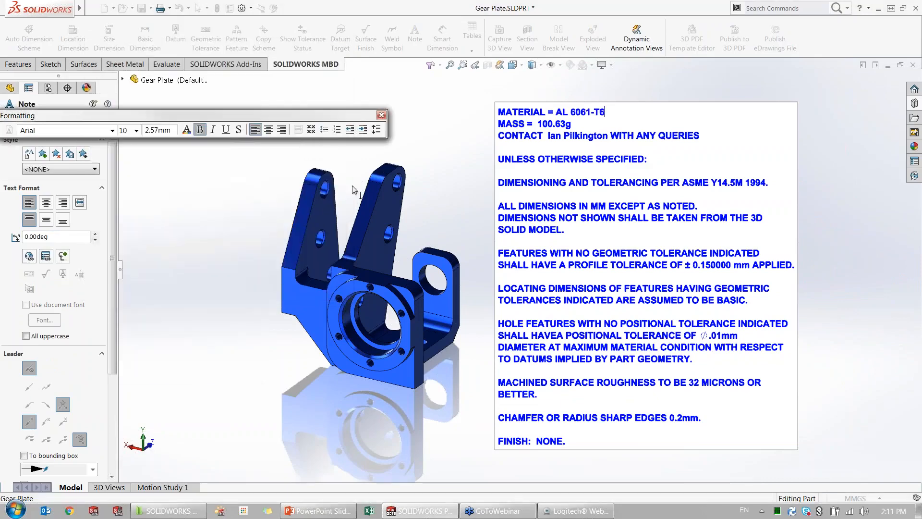
pyautogui.click(419, 145)
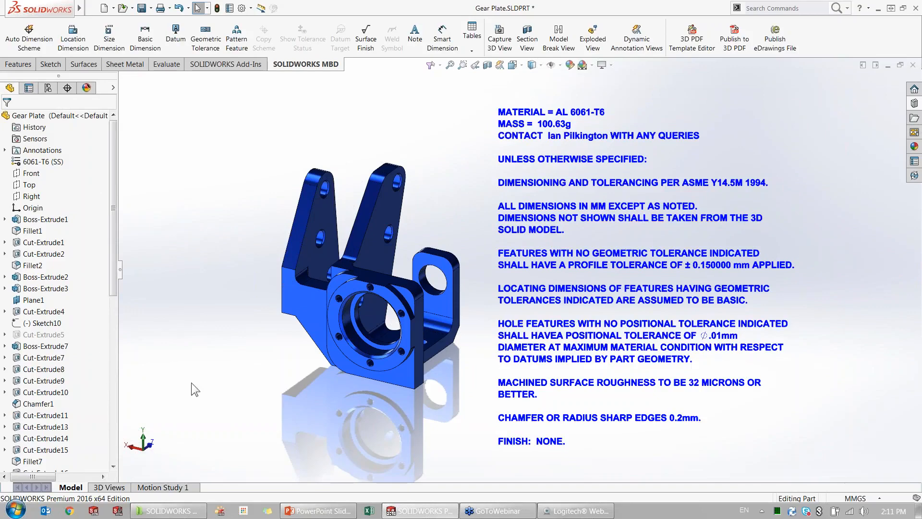
# Recapture the Overview 3D view with the general notes included
pyautogui.click(110, 488)
pyautogui.rightClick(169, 446)
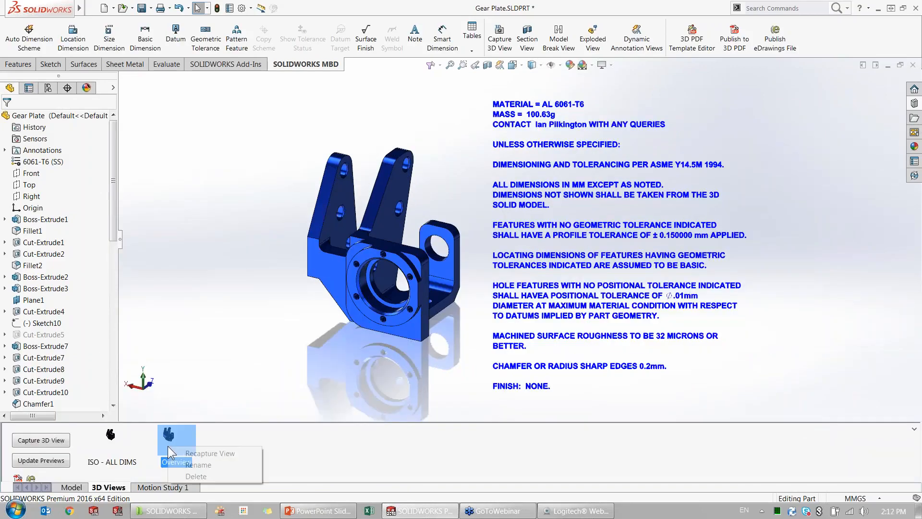
pyautogui.click(210, 453)
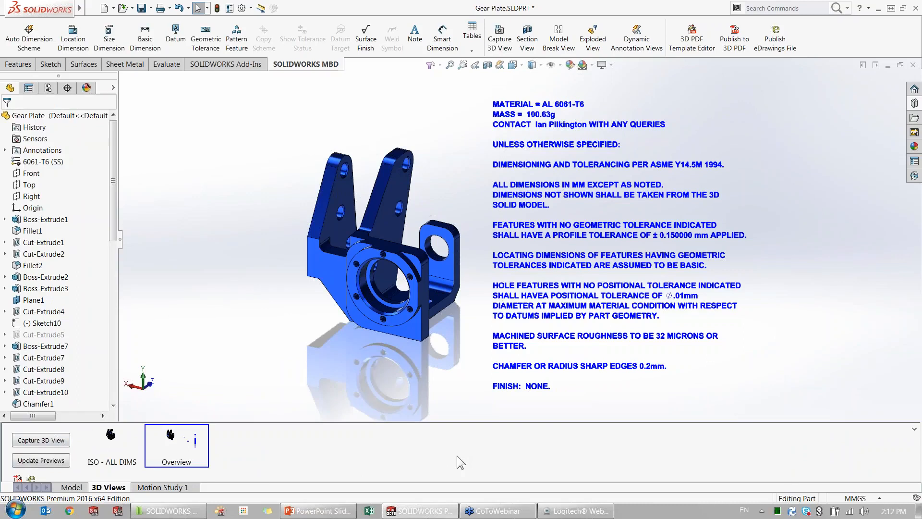
# From the ISO - ALL DIMS view, start a geometric Auto Dimension Scheme with the base's underside as primary datum and the large bore as secondary
pyautogui.click(111, 438)
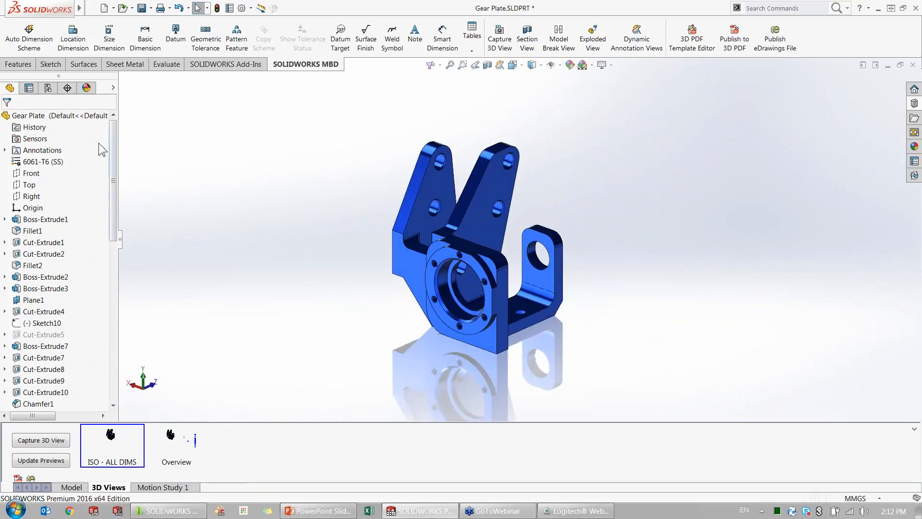
pyautogui.click(28, 36)
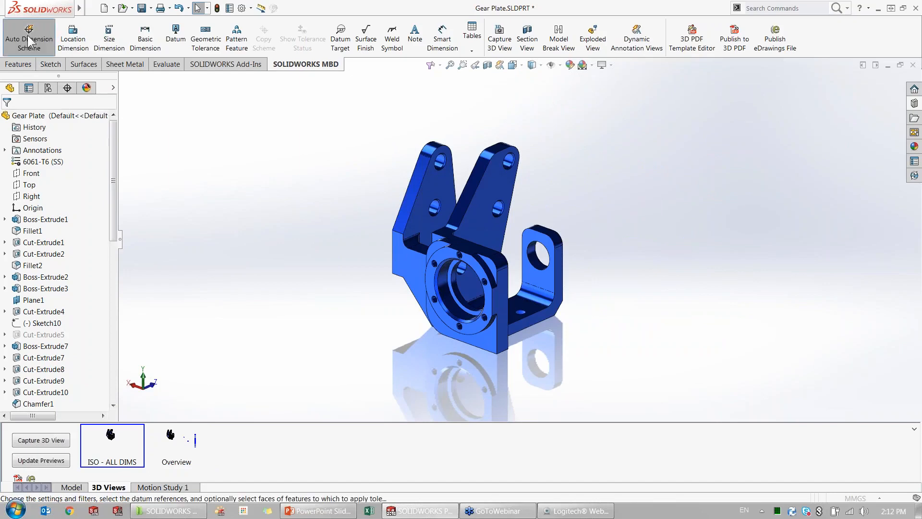
pyautogui.click(45, 208)
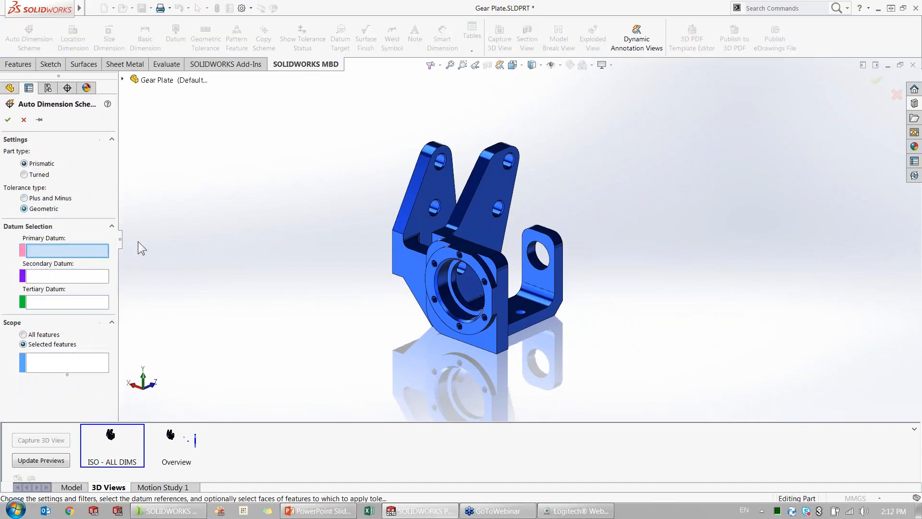
pyautogui.scroll(-3, 509, 308)
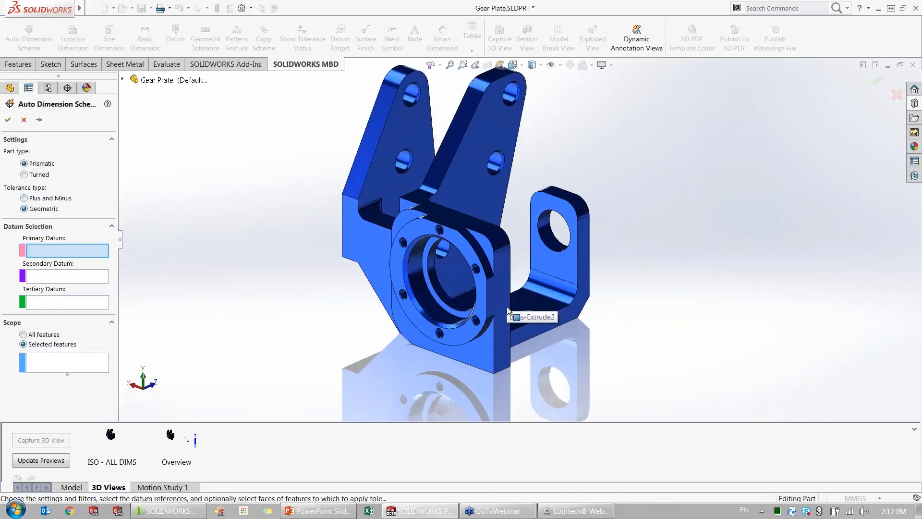
pyautogui.moveTo(511, 312); pyautogui.dragTo(494, 253, button='middle')
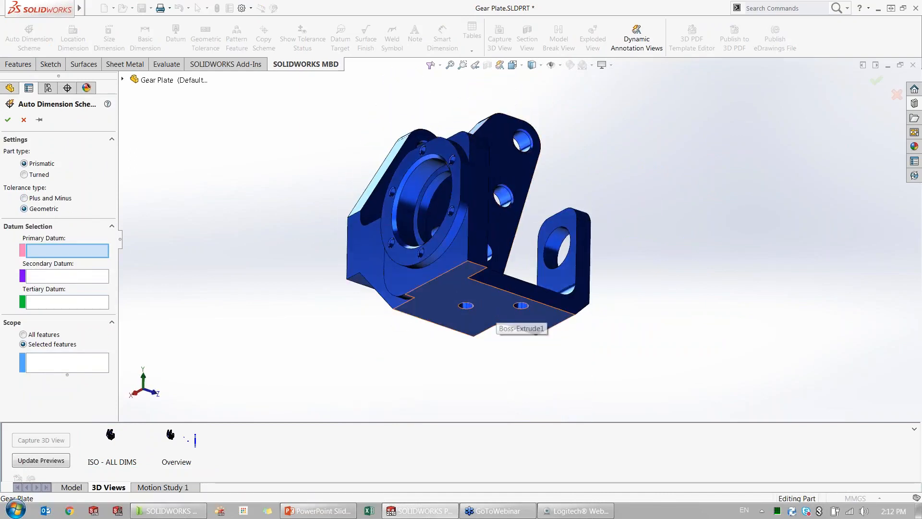
pyautogui.click(498, 308)
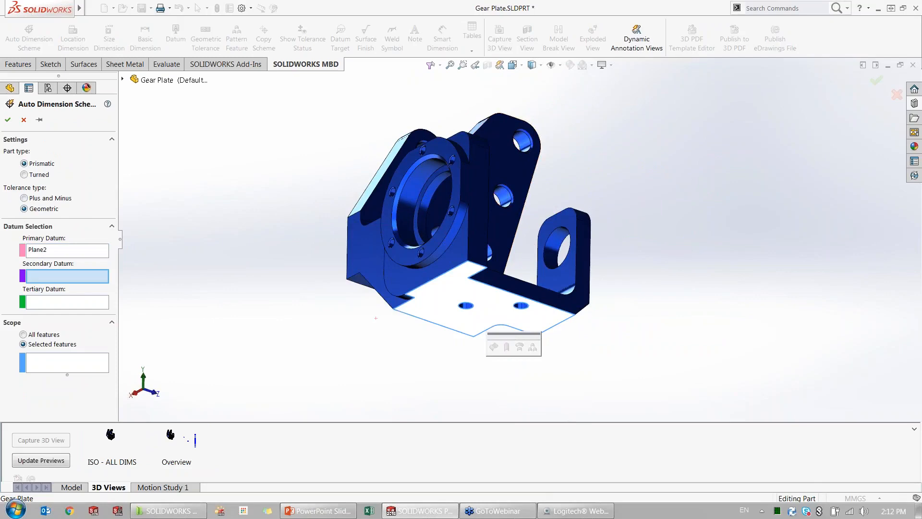
pyautogui.click(414, 227)
# Set the tertiary datum to a compound hole made of the two aligned small holes in the upright plates
pyautogui.moveTo(377, 318); pyautogui.dragTo(449, 272, button='middle')
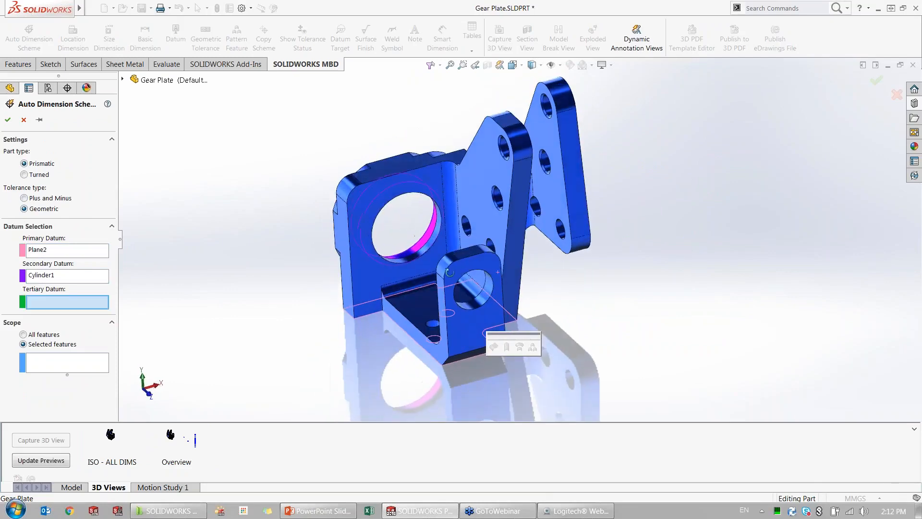
pyautogui.scroll(-5, 517, 225)
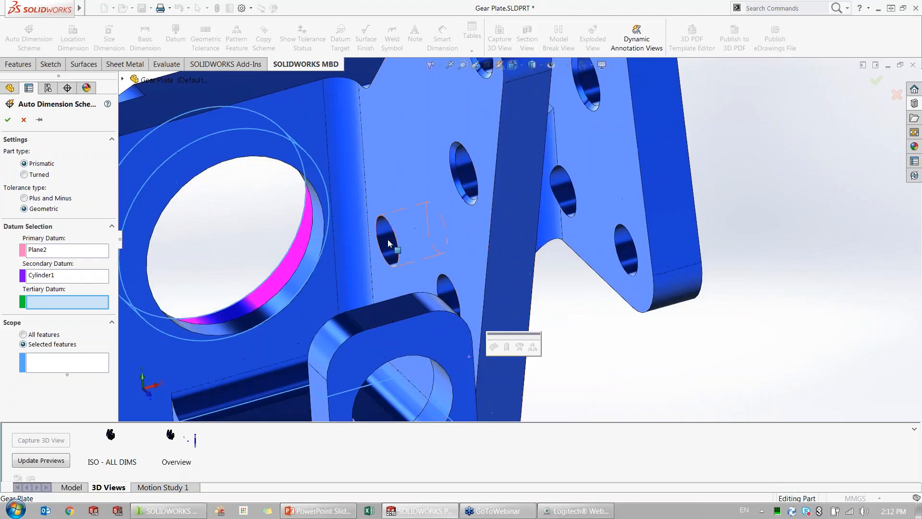
pyautogui.click(389, 243)
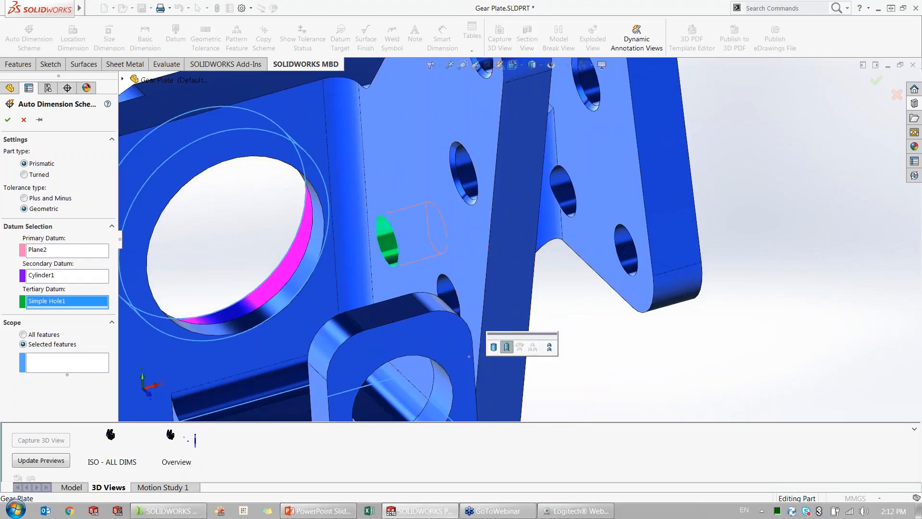
pyautogui.click(569, 190)
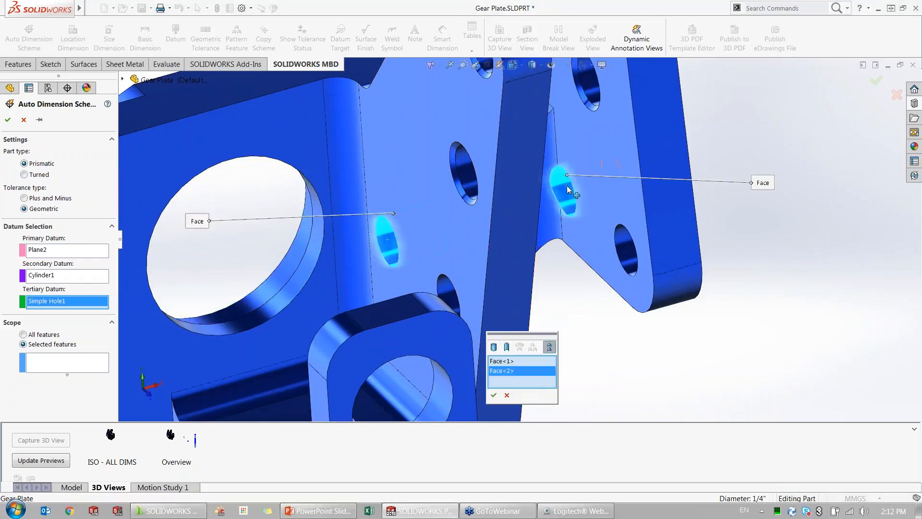
pyautogui.click(494, 395)
# Limit the scheme's scope to the base hole pattern and the hole in the small upright lug, and generate the scheme
pyautogui.press('f')
pyautogui.moveTo(557, 317); pyautogui.dragTo(607, 259, button='middle')
pyautogui.scroll(1, 521, 250)
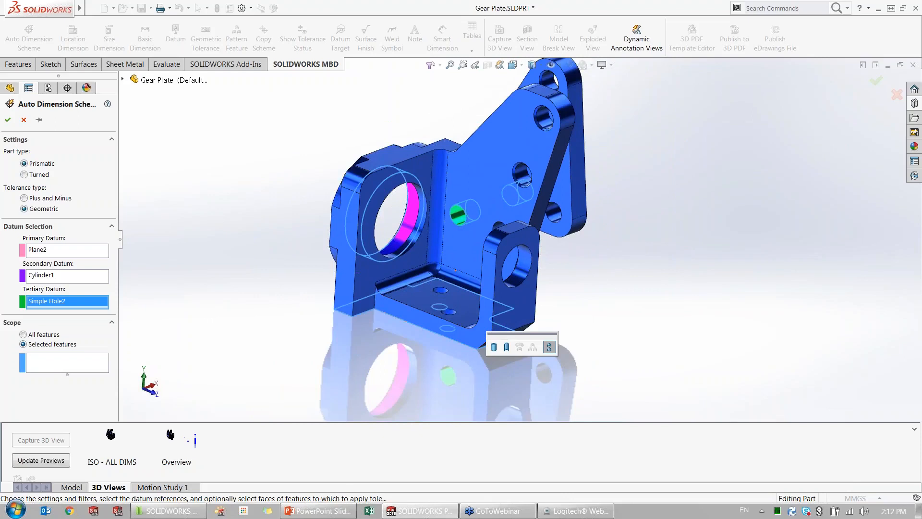
pyautogui.click(54, 366)
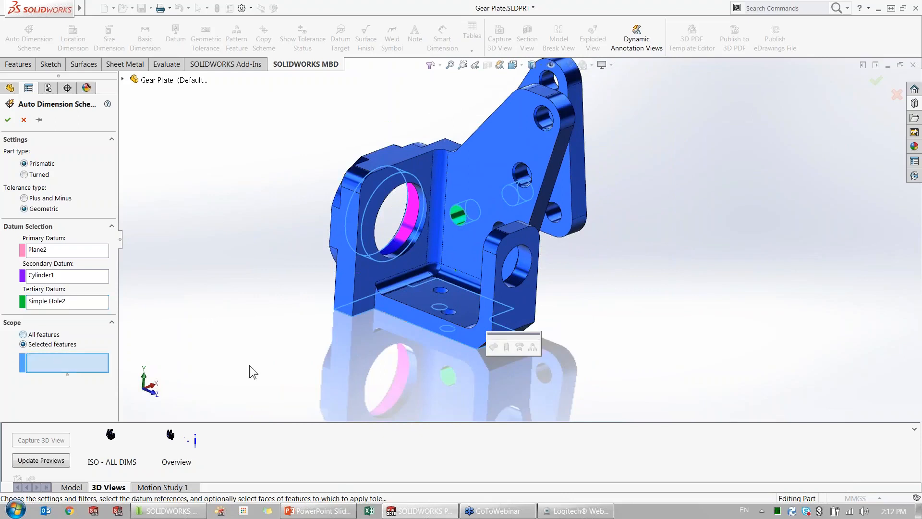
pyautogui.click(448, 312)
pyautogui.click(520, 279)
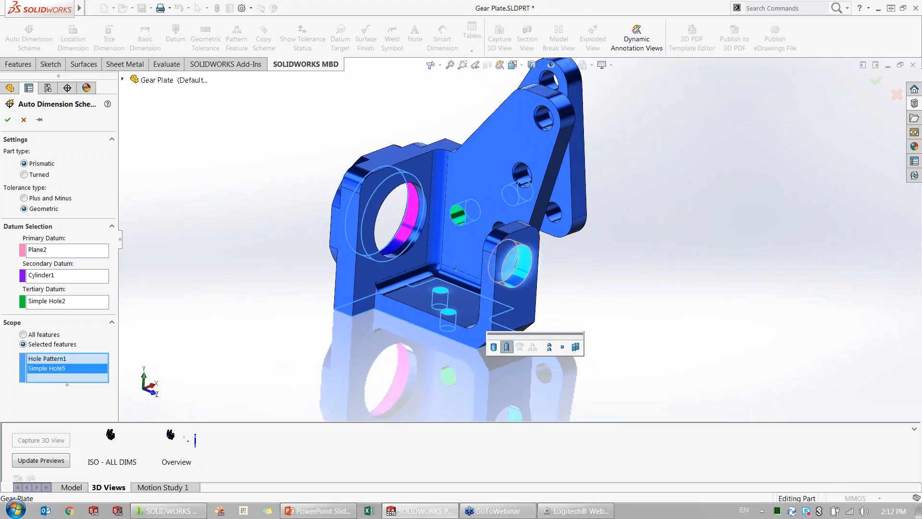
pyautogui.moveTo(520, 278); pyautogui.dragTo(404, 260, button='middle')
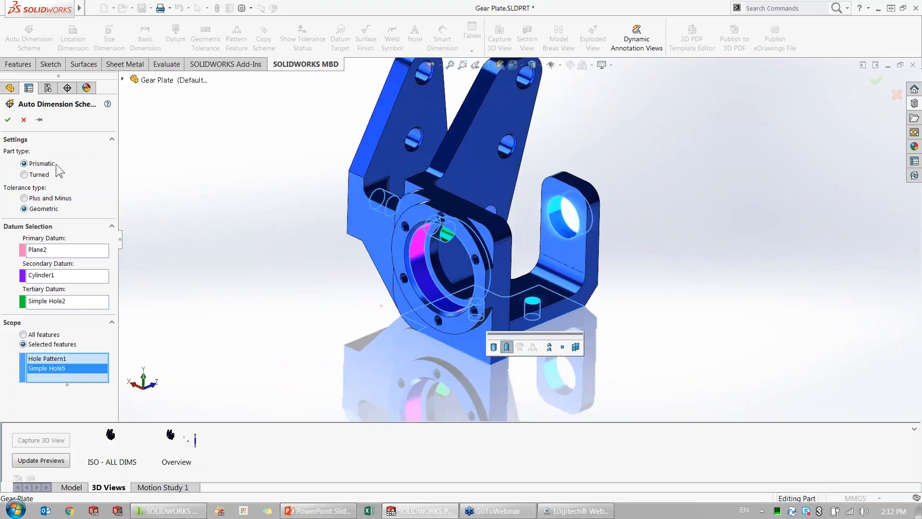
pyautogui.click(7, 119)
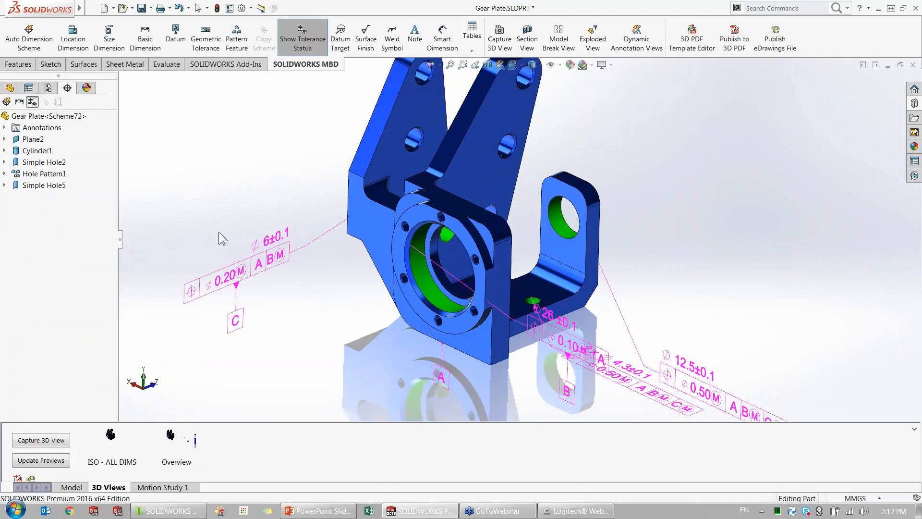
# Change the dimension scheme's tree display to list datums, dimensions and geometric tolerances instead of features
pyautogui.keyDown('ctrl'); pyautogui.moveTo(228, 172); pyautogui.dragTo(234, 197, button='middle'); pyautogui.keyUp('ctrl')
pyautogui.scroll(1, 239, 204)
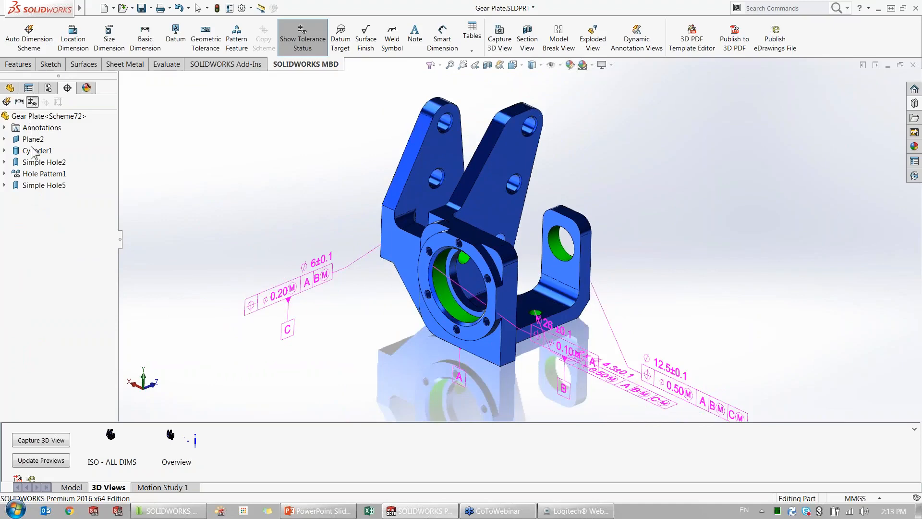
pyautogui.rightClick(42, 117)
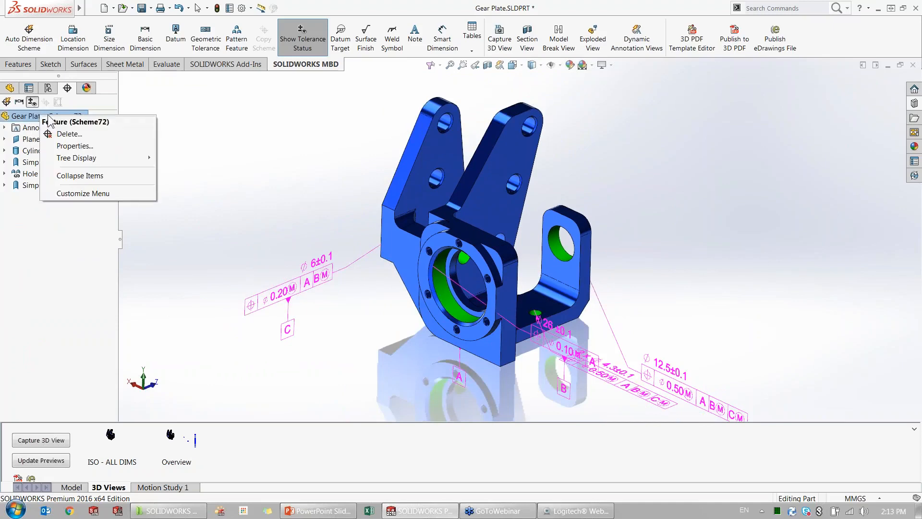
pyautogui.moveTo(105, 157)
pyautogui.click(206, 170)
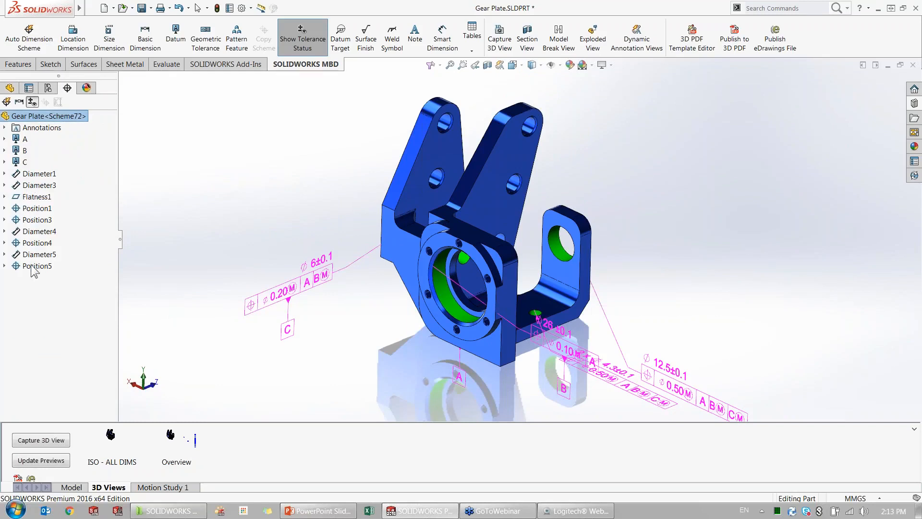
# Expand the scheme's annotation views and orient the model to the Front annotation view
pyautogui.click(5, 128)
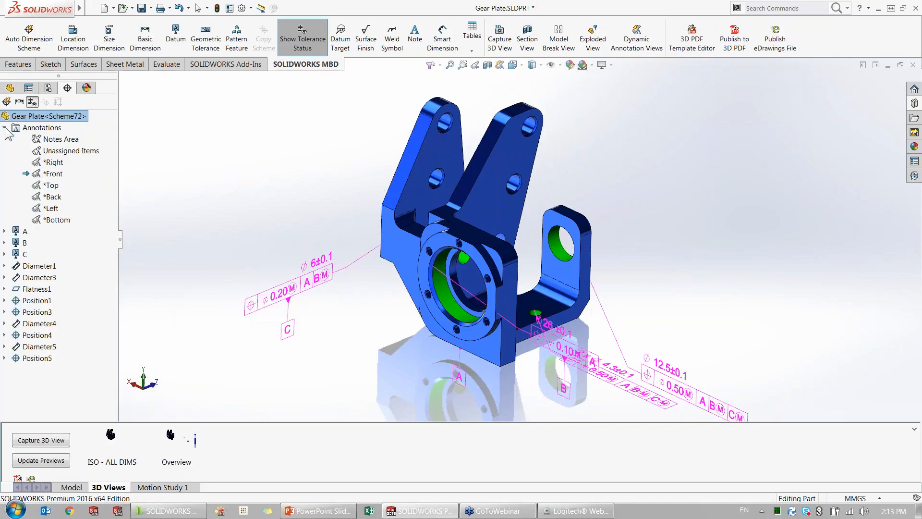
pyautogui.rightClick(52, 176)
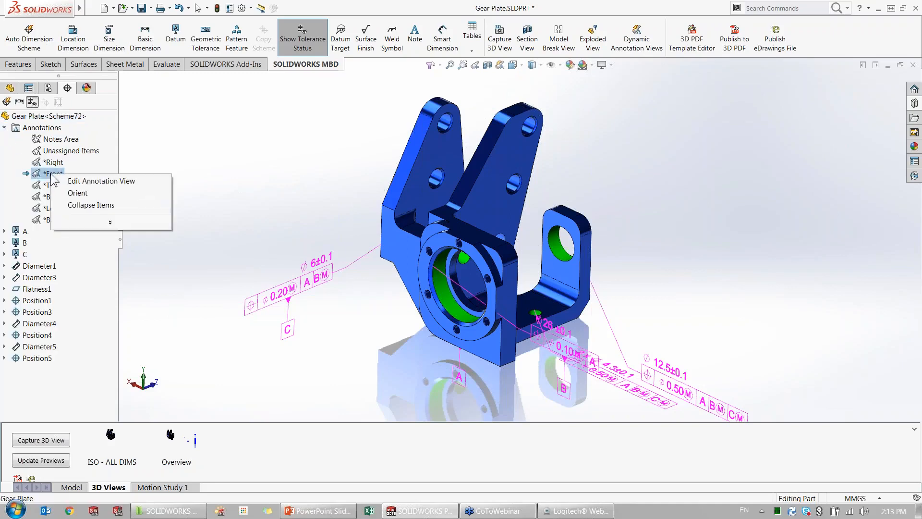
pyautogui.click(77, 192)
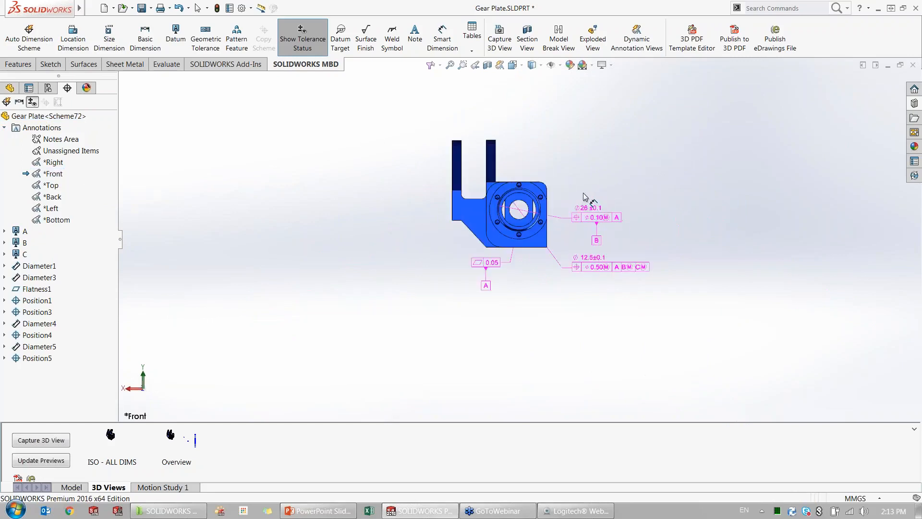
# Reposition the 26 mm and 12.5 mm hole callouts clear of each other beside the part in the Front view
pyautogui.scroll(-1, 568, 186)
pyautogui.moveTo(585, 239); pyautogui.dragTo(560, 153)
pyautogui.moveTo(590, 345); pyautogui.dragTo(596, 324)
pyautogui.scroll(1, 584, 256)
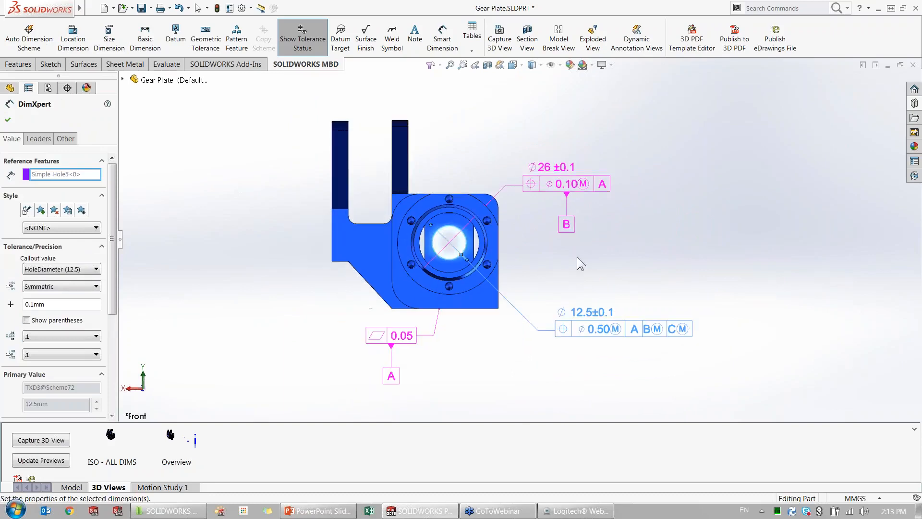
pyautogui.click(237, 294)
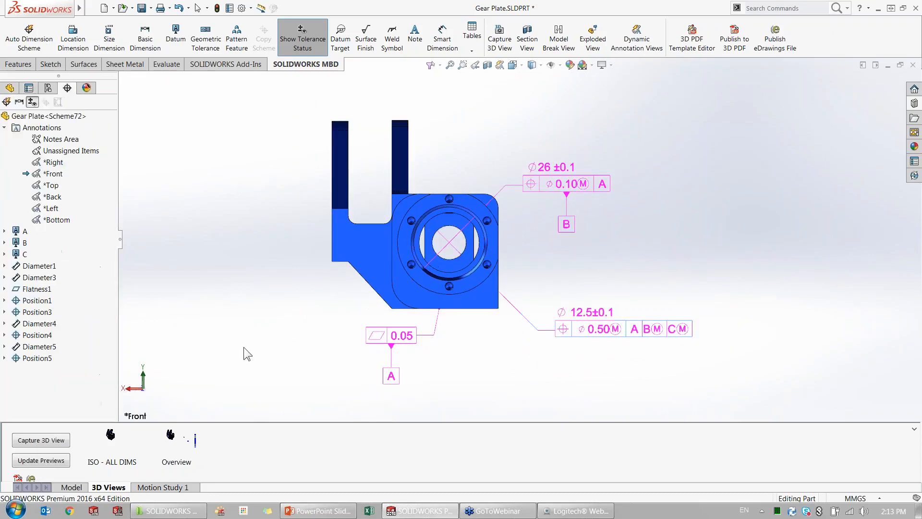
# Capture the orientation as the *Front 3D view with only the *Front annotation view included
pyautogui.click(33, 440)
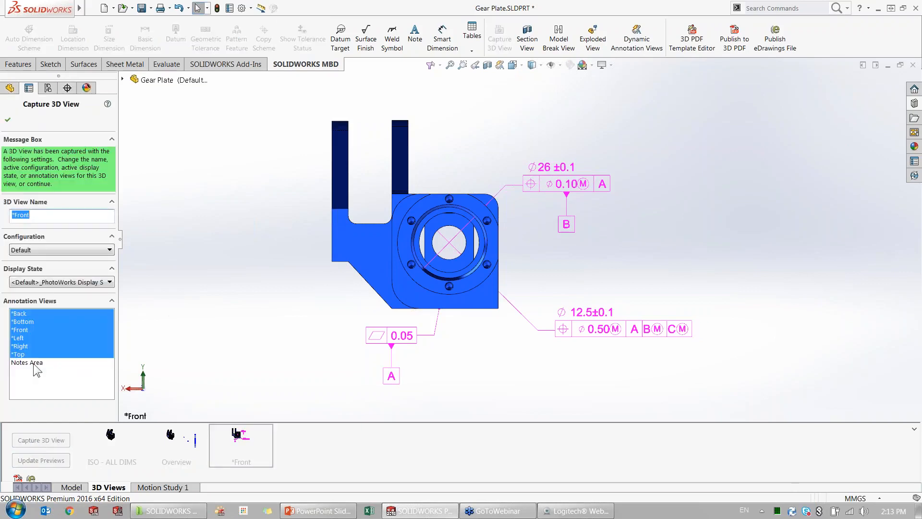
pyautogui.click(31, 346)
pyautogui.click(33, 338)
pyautogui.click(35, 322)
pyautogui.click(36, 314)
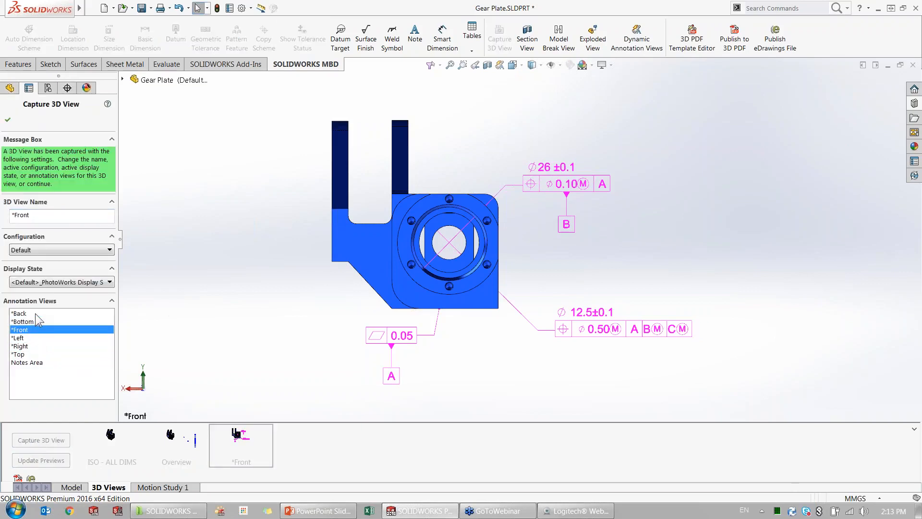
pyautogui.click(8, 119)
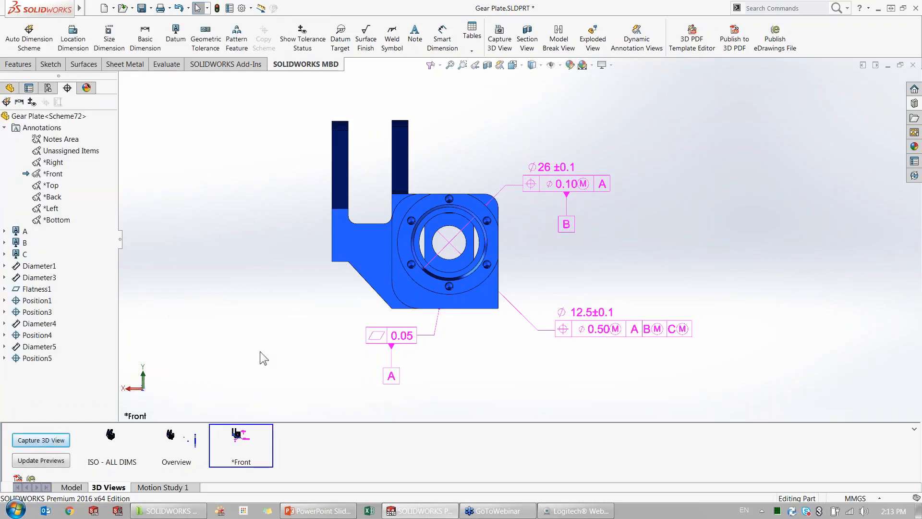
# Activate and reorient to the Top annotation view and move the two-hole pattern callout lower, beside the base
pyautogui.rightClick(49, 187)
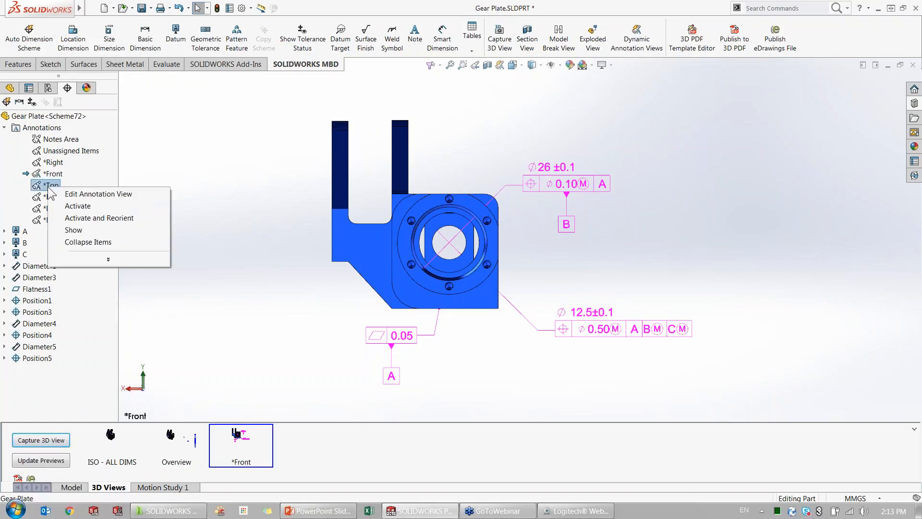
pyautogui.click(77, 217)
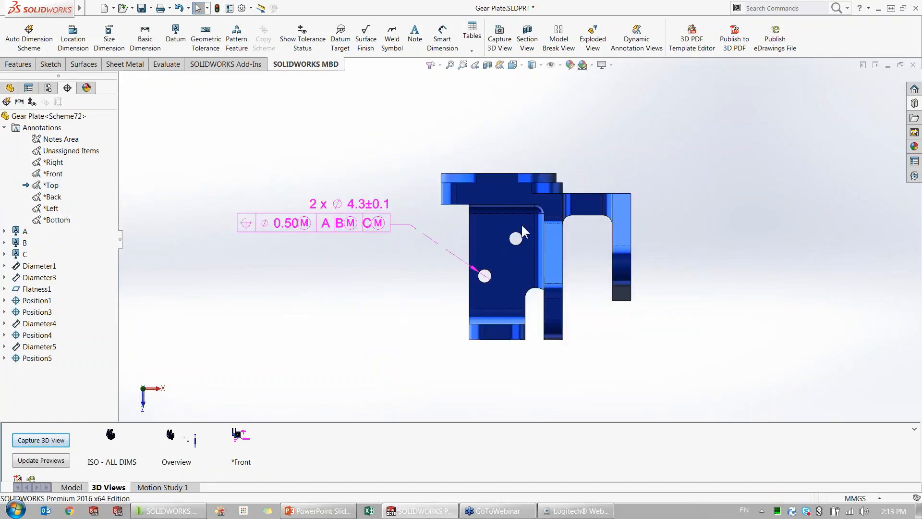
pyautogui.moveTo(346, 223); pyautogui.dragTo(358, 335)
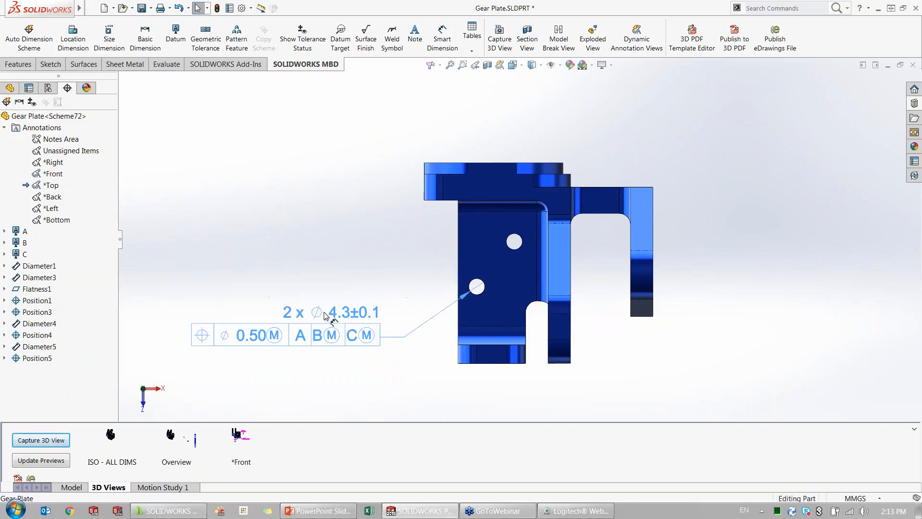
pyautogui.click(378, 264)
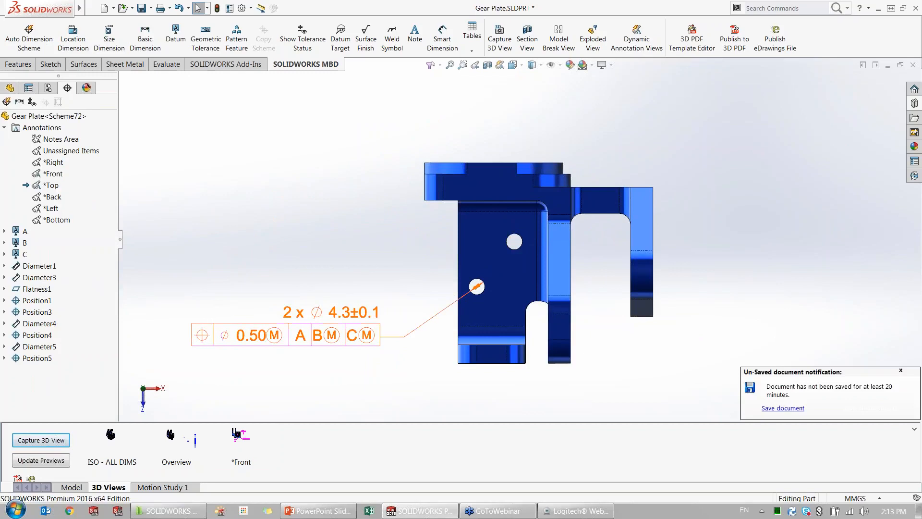
pyautogui.click(476, 288)
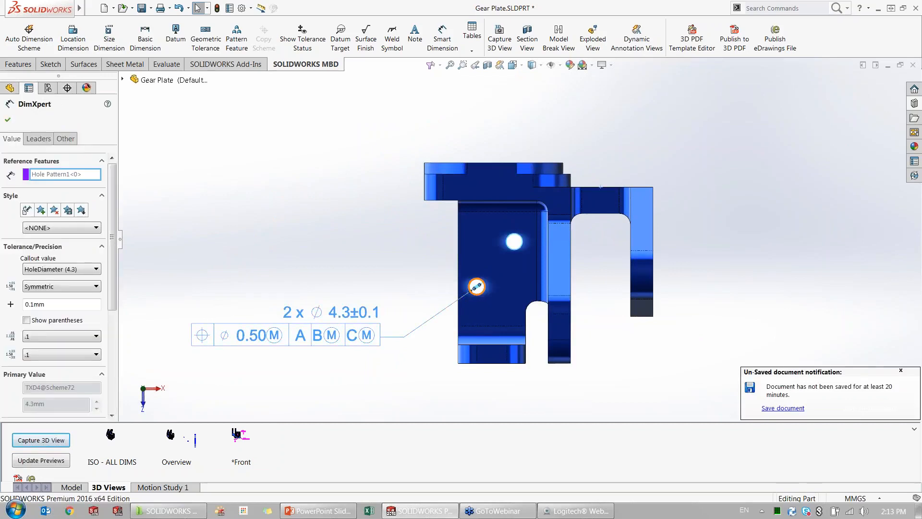
pyautogui.click(326, 297)
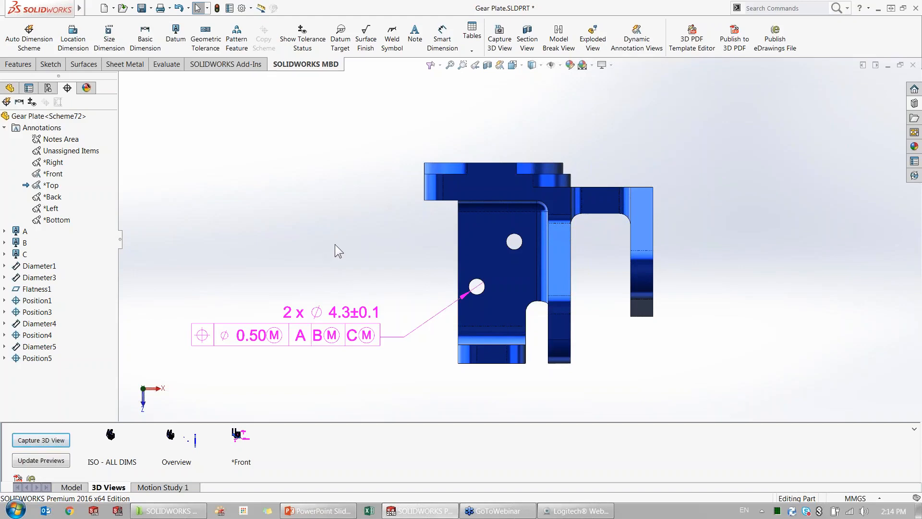
# Recreate the basic dimensions for the Position5 tolerance of the two-hole pattern
pyautogui.click(36, 335)
pyautogui.click(34, 359)
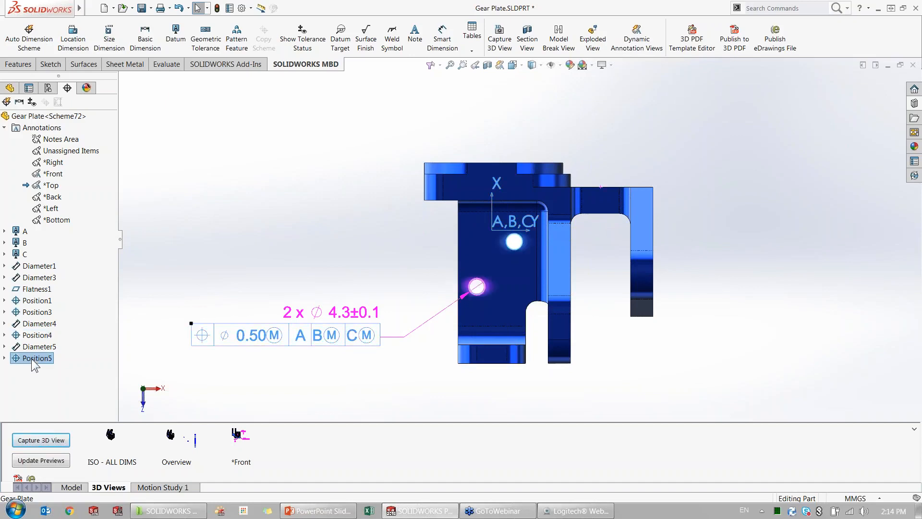
pyautogui.rightClick(32, 359)
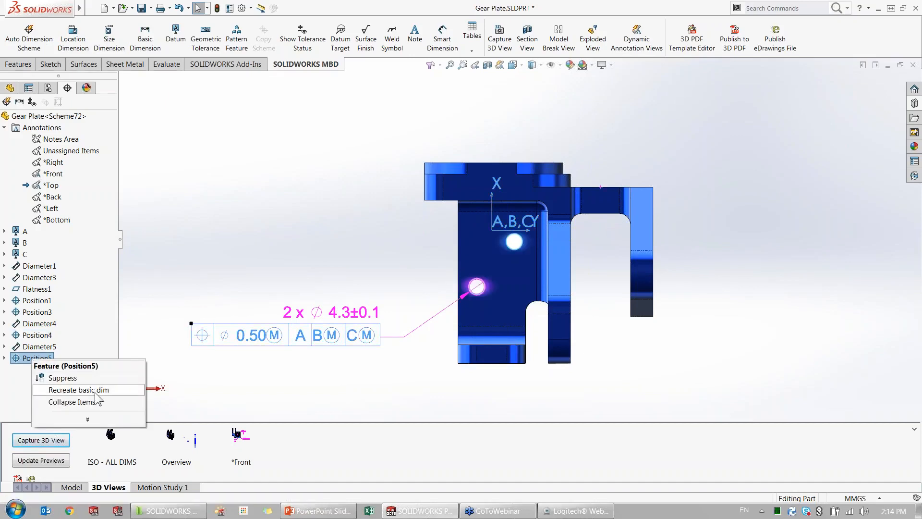
pyautogui.click(78, 390)
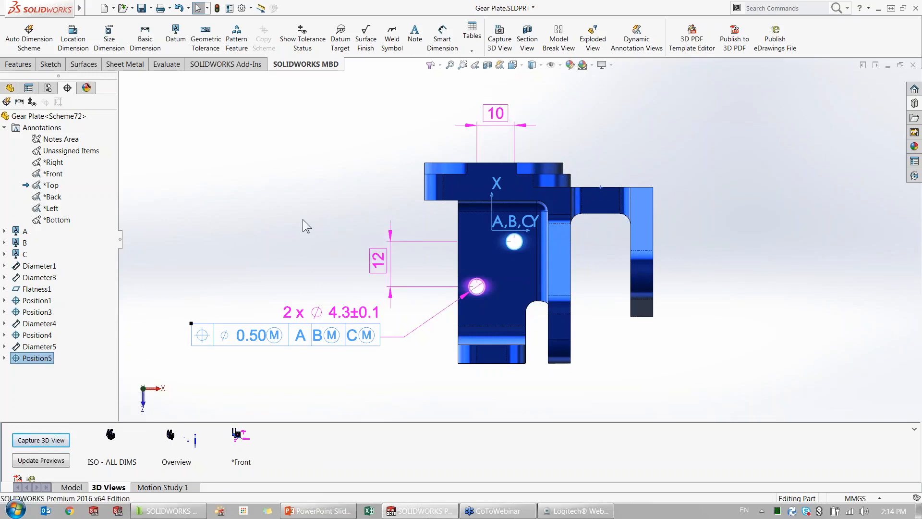
pyautogui.click(699, 316)
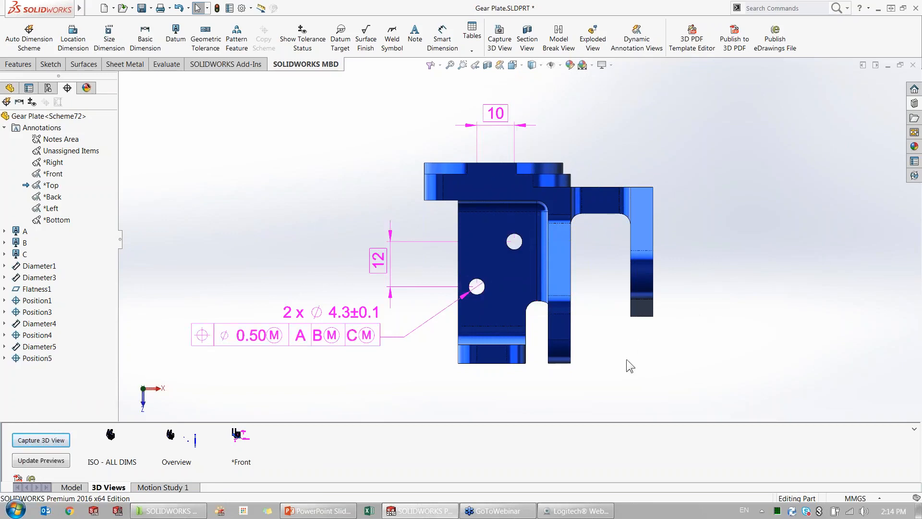
# Move the 3 mm and 4 mm basic dimensions of the base holes into the *Top annotation view
pyautogui.scroll(2, 583, 377)
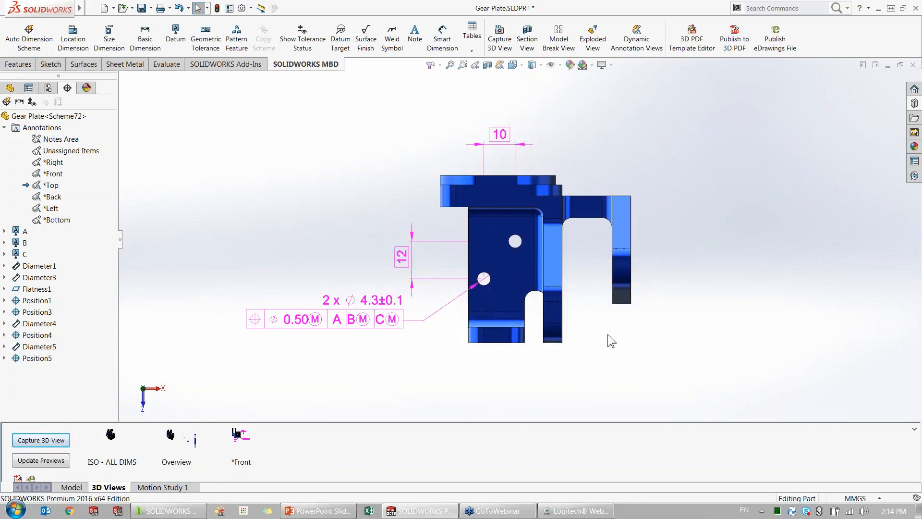
pyautogui.moveTo(463, 335); pyautogui.dragTo(437, 382, button='middle')
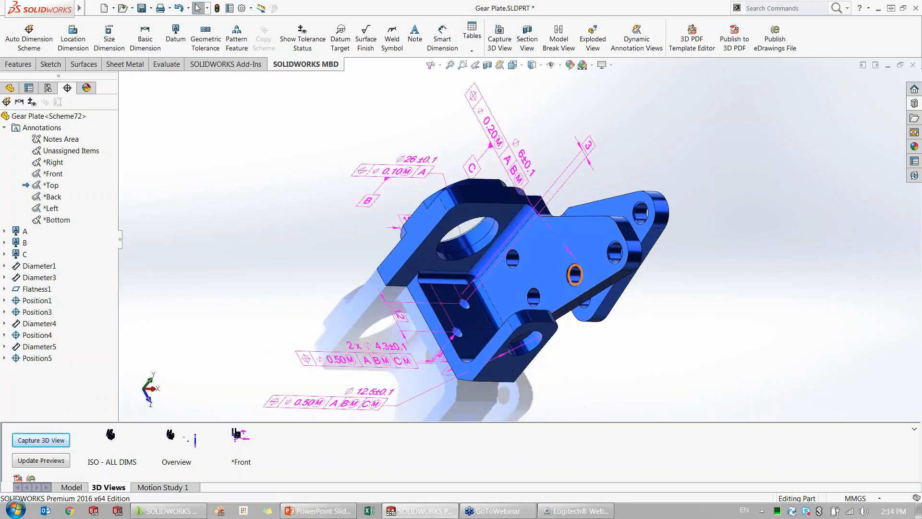
pyautogui.click(587, 145)
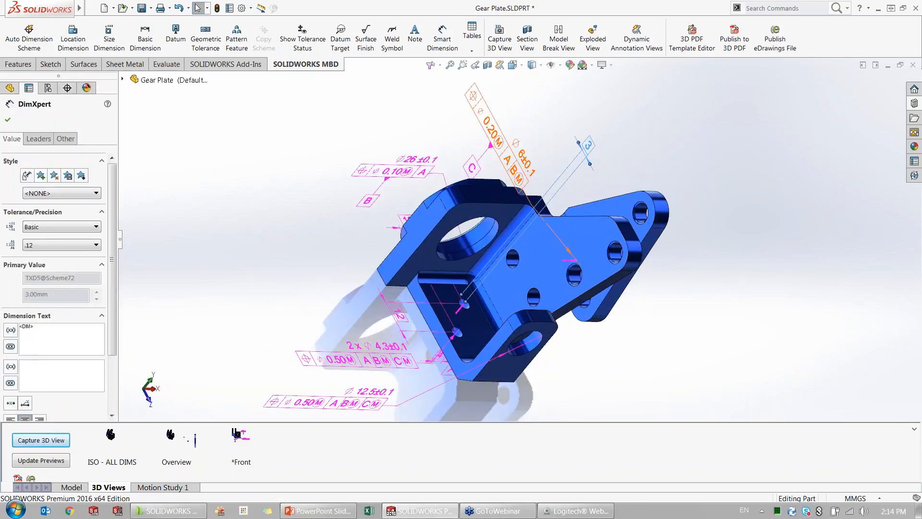
pyautogui.moveTo(567, 337)
pyautogui.mouseDown(button='middle')
pyautogui.moveTo(609, 342)
pyautogui.moveTo(584, 255)
pyautogui.mouseUp(button='middle')
pyautogui.click(479, 384)
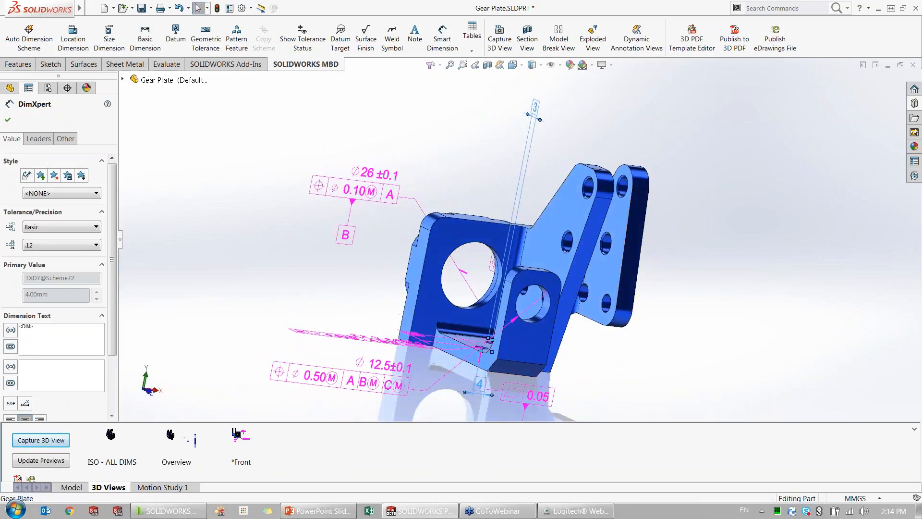
pyautogui.press('`')
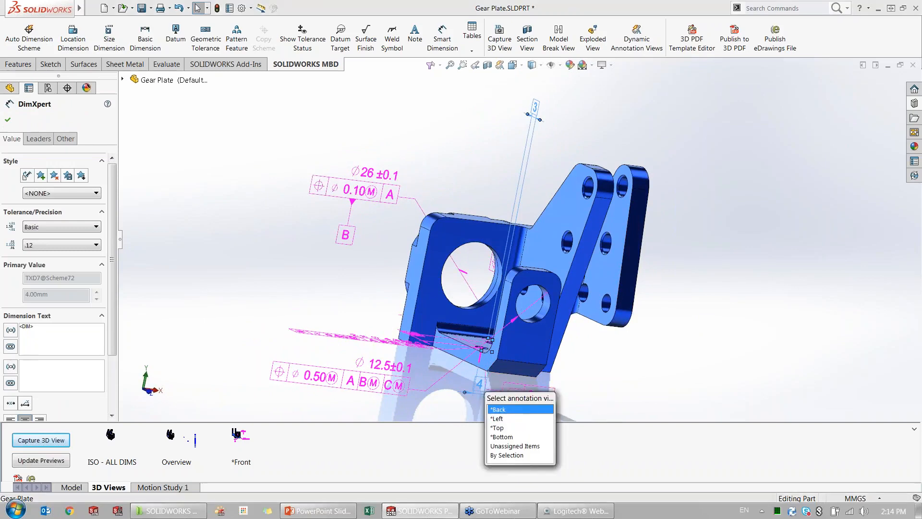
pyautogui.click(507, 428)
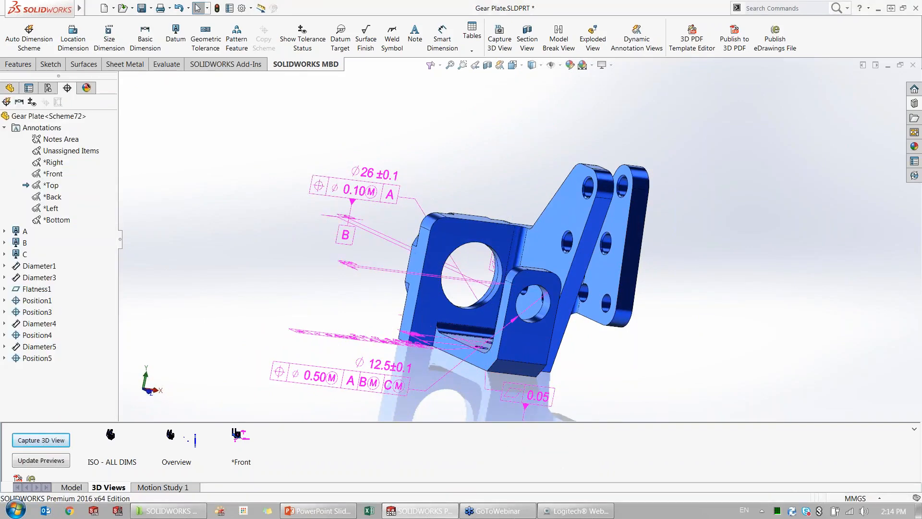
# Reorient to the Top annotation view and arrange the 3 mm and 4 mm basic dimensions neatly beside the part
pyautogui.rightClick(51, 185)
pyautogui.click(76, 205)
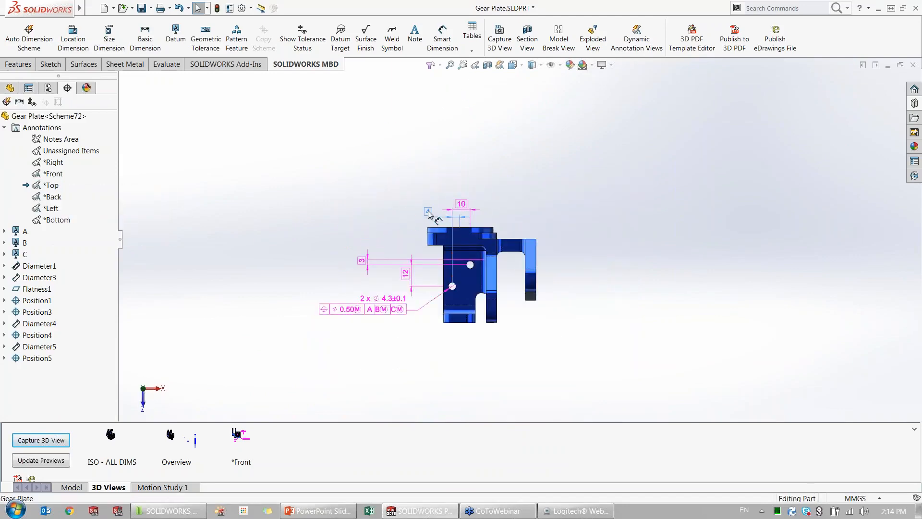
pyautogui.click(431, 220)
pyautogui.scroll(-5, 400, 244)
pyautogui.moveTo(311, 290); pyautogui.dragTo(448, 254)
pyautogui.scroll(1, 406, 223)
pyautogui.keyDown('ctrl'); pyautogui.moveTo(367, 191); pyautogui.dragTo(343, 149, button='middle'); pyautogui.keyUp('ctrl')
pyautogui.click(343, 149)
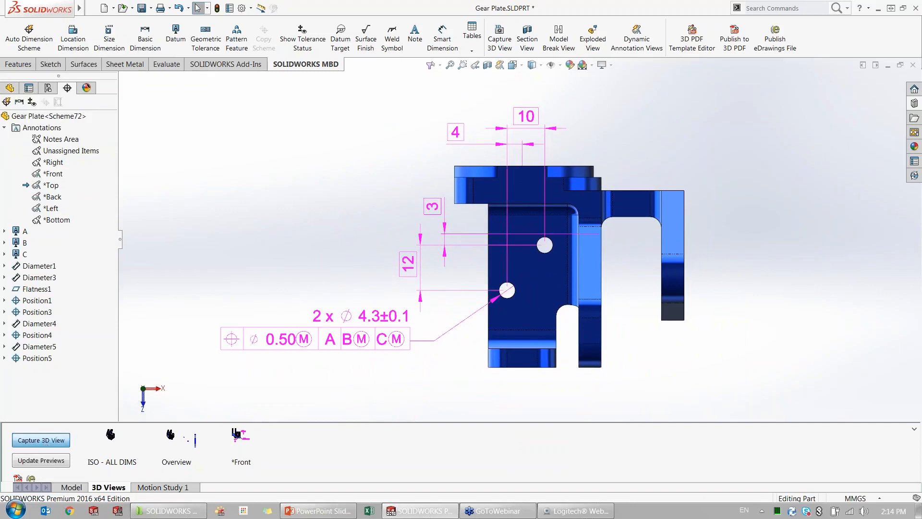
# Capture the orientation as the *Top 3D view, taking the *Back annotation view out of its selection
pyautogui.click(41, 440)
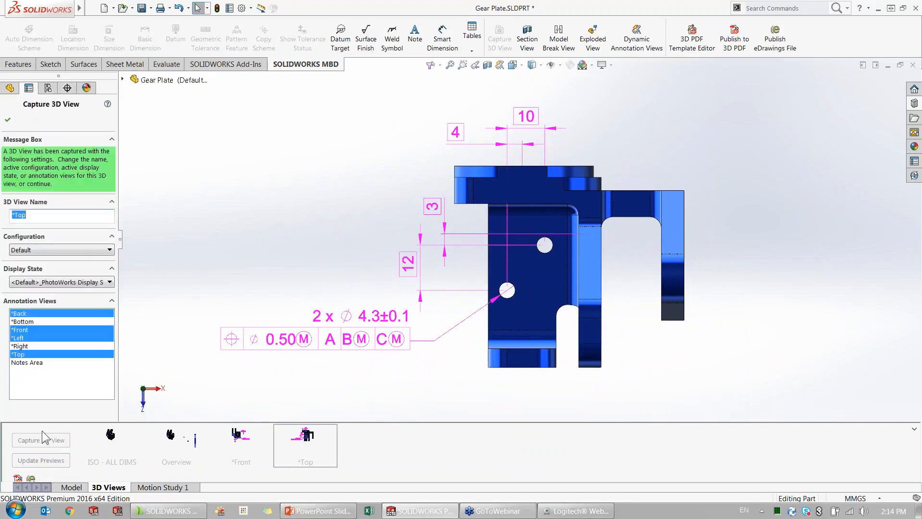
pyautogui.keyDown('ctrl'); pyautogui.click(38, 313); pyautogui.keyUp('ctrl')
pyautogui.click(8, 120)
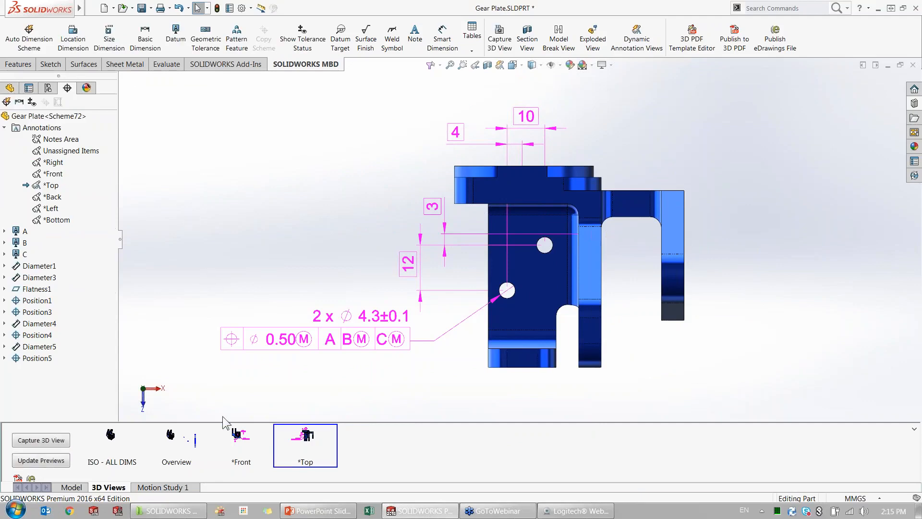
# Check the captured *Front and *Top 3D views by switching between them, ending on *Front
pyautogui.click(240, 438)
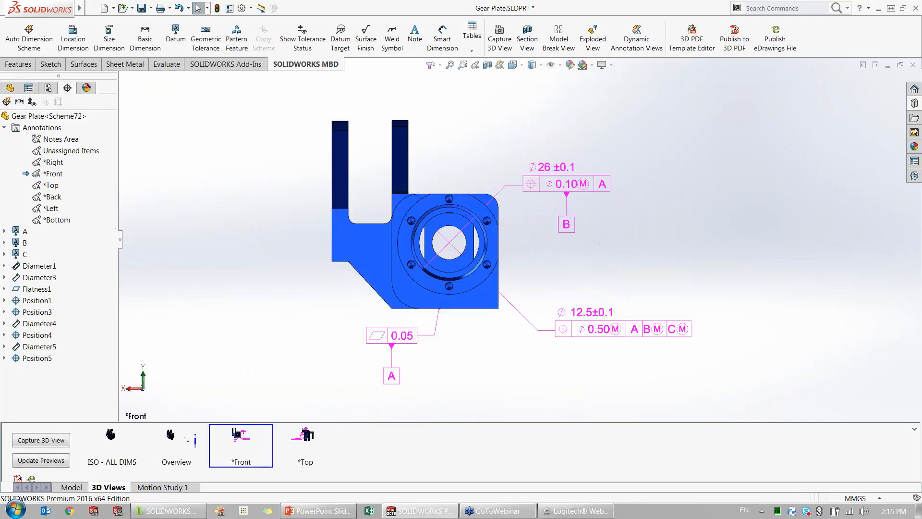
pyautogui.click(306, 437)
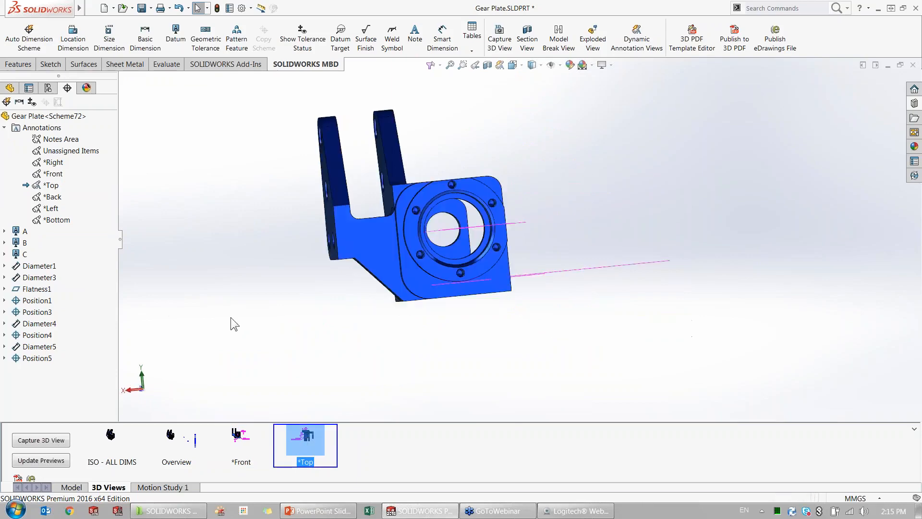
pyautogui.click(243, 438)
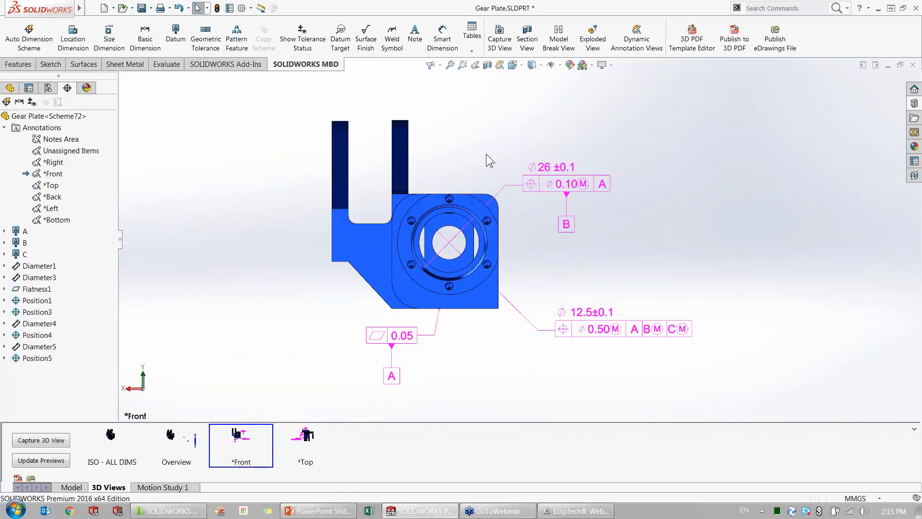
# Set up a prismatic plus-and-minus auto dimension scheme with the large bore's cylindrical face as primary datum
pyautogui.click(29, 36)
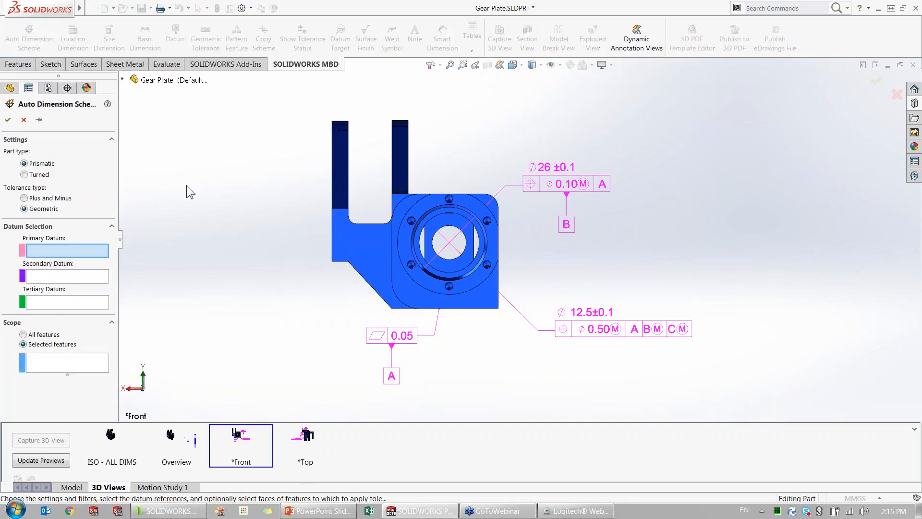
pyautogui.click(48, 200)
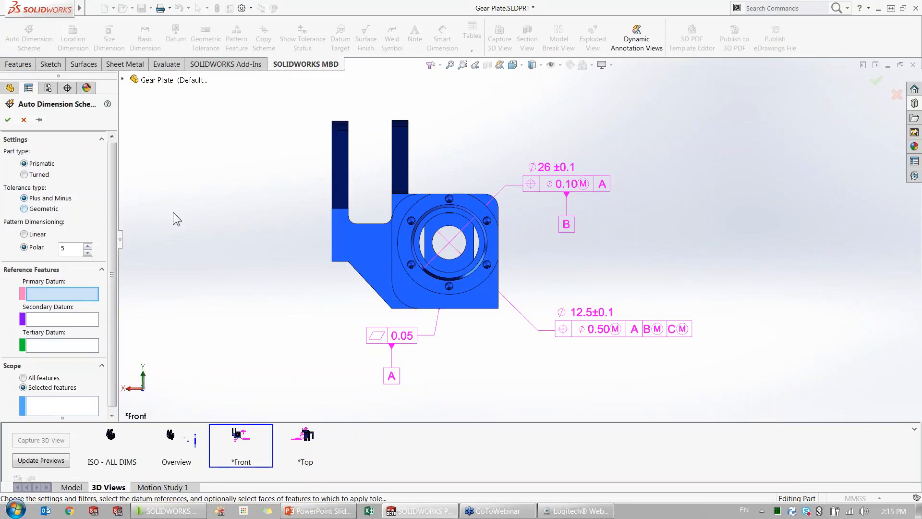
pyautogui.moveTo(290, 263); pyautogui.dragTo(246, 285, button='middle')
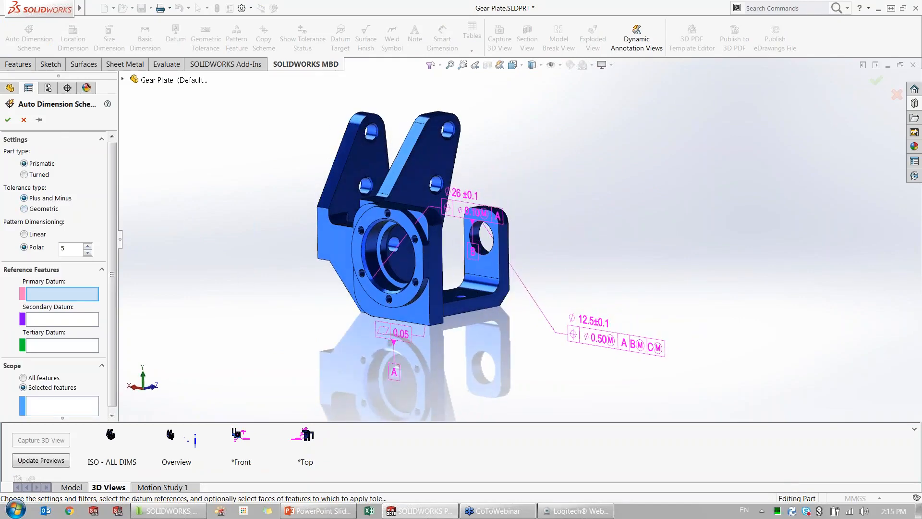
pyautogui.click(385, 285)
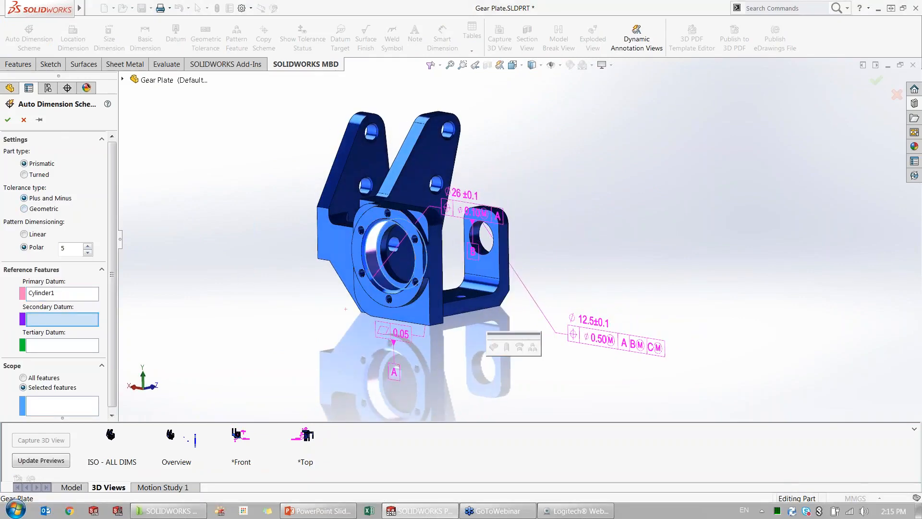
# Limit the scheme's scope to the circular pattern of six small holes around the large bore
pyautogui.click(84, 413)
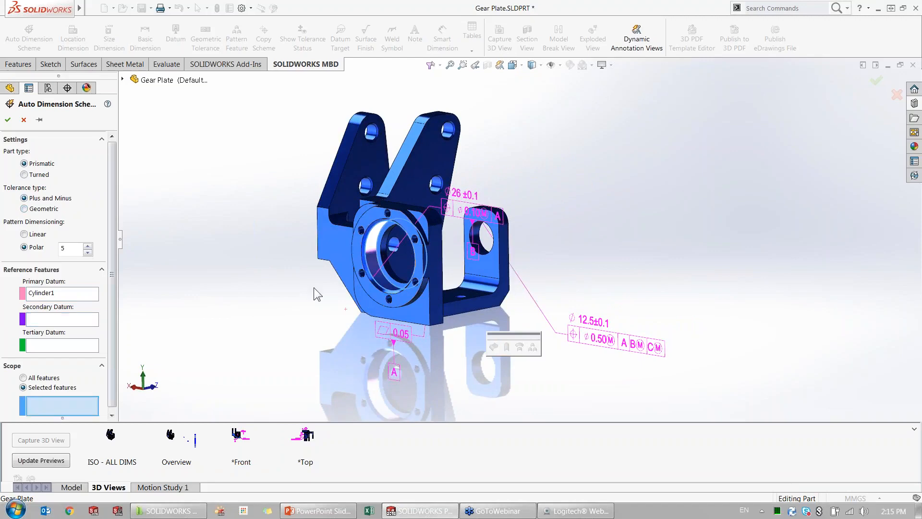
pyautogui.scroll(-4, 382, 240)
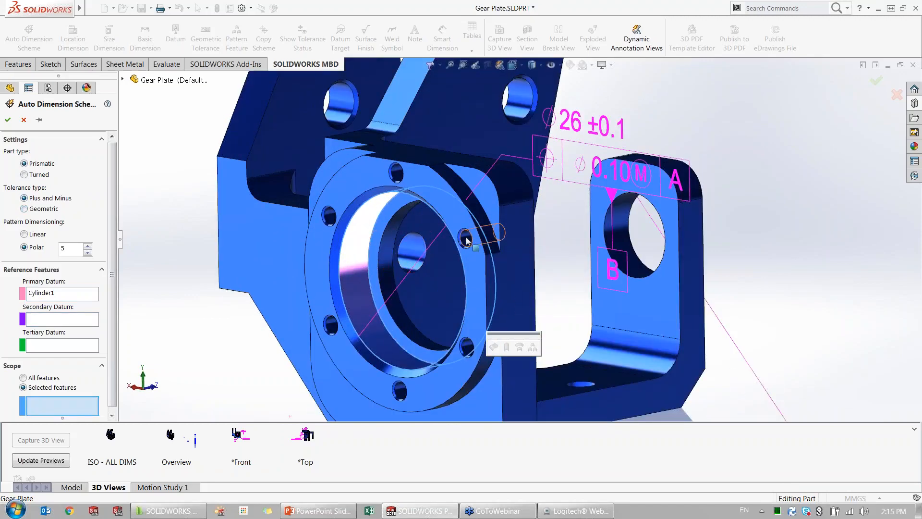
pyautogui.click(466, 238)
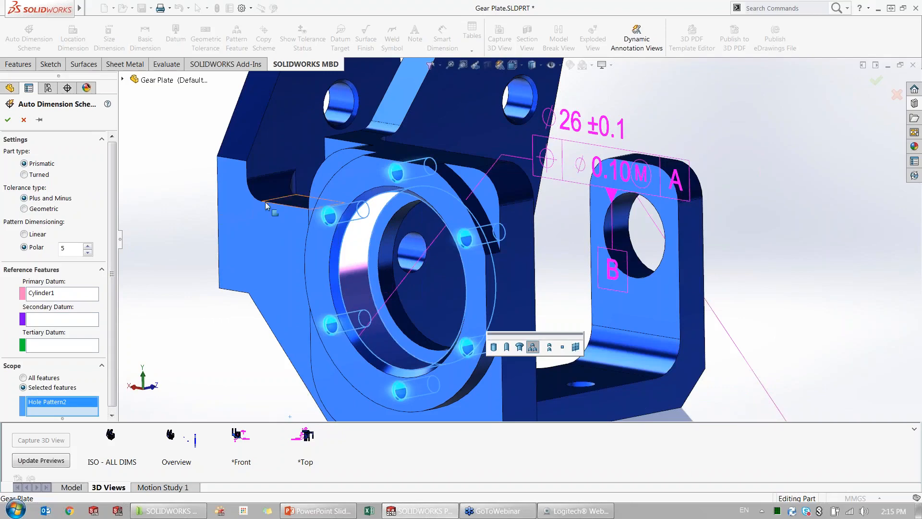
# Generate the hole-pattern scheme, restore the *Front 3D view and reposition the six-hole angular dimension closer to the part
pyautogui.click(8, 119)
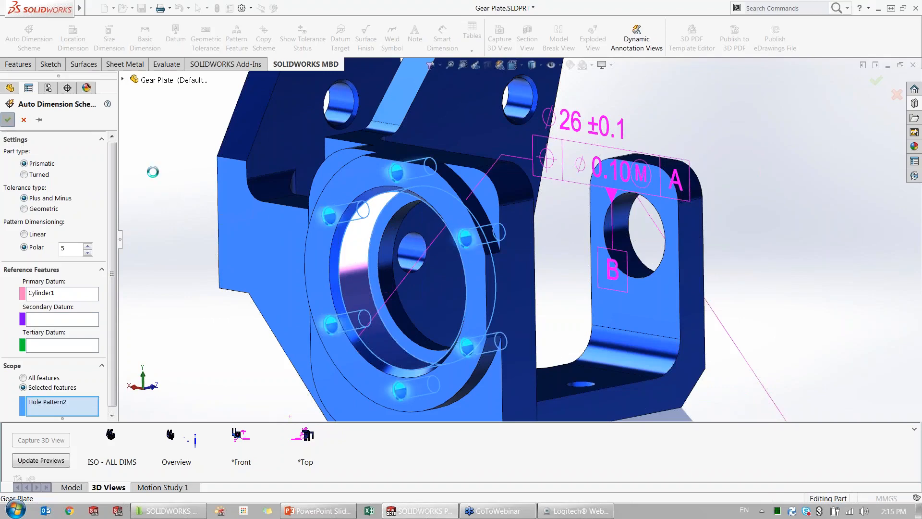
pyautogui.click(246, 442)
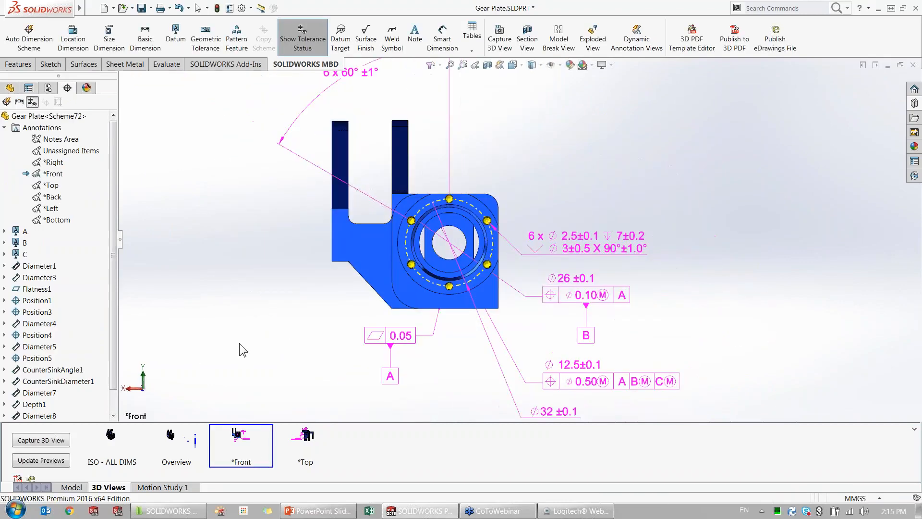
pyautogui.moveTo(368, 72); pyautogui.dragTo(393, 101)
pyautogui.press('Escape')
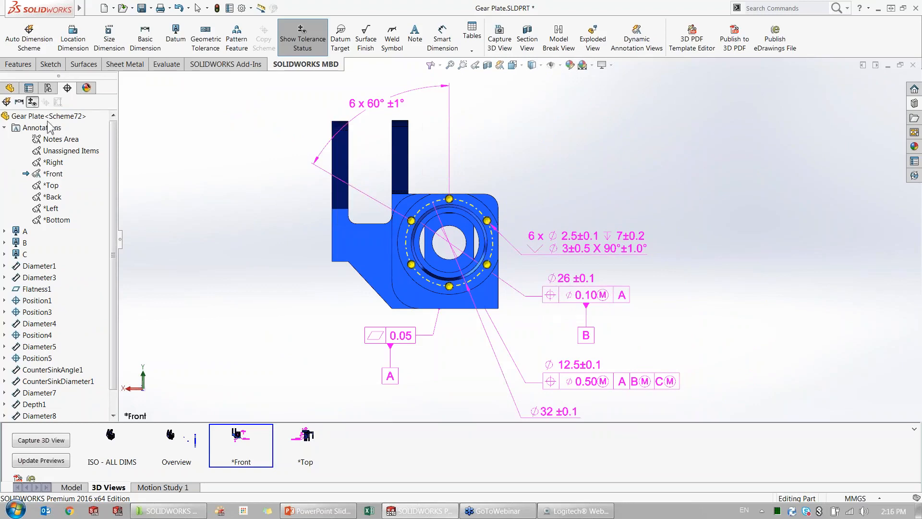
# Insert an annotation view in the *Front direction and move the 6 x 60° angle, six-hole callout and Ø32 dimension into it
pyautogui.rightClick(46, 127)
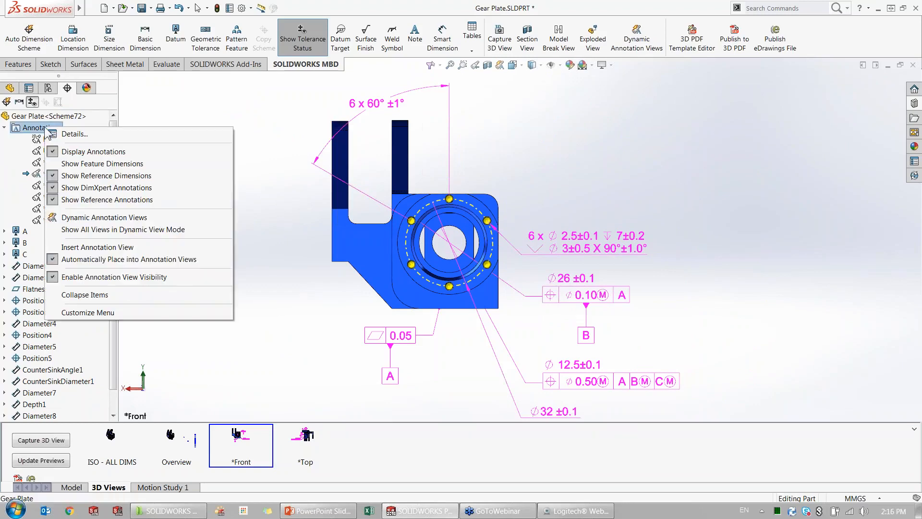
pyautogui.click(91, 247)
pyautogui.click(29, 244)
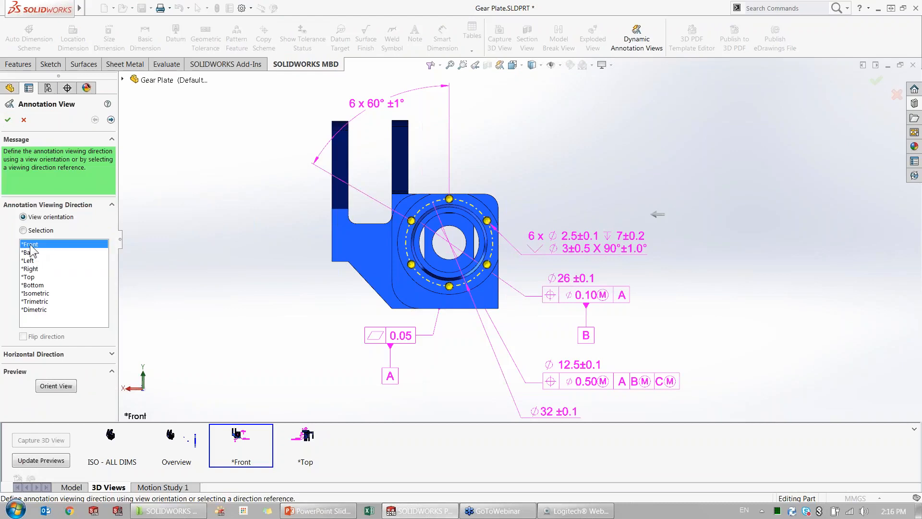
pyautogui.click(111, 120)
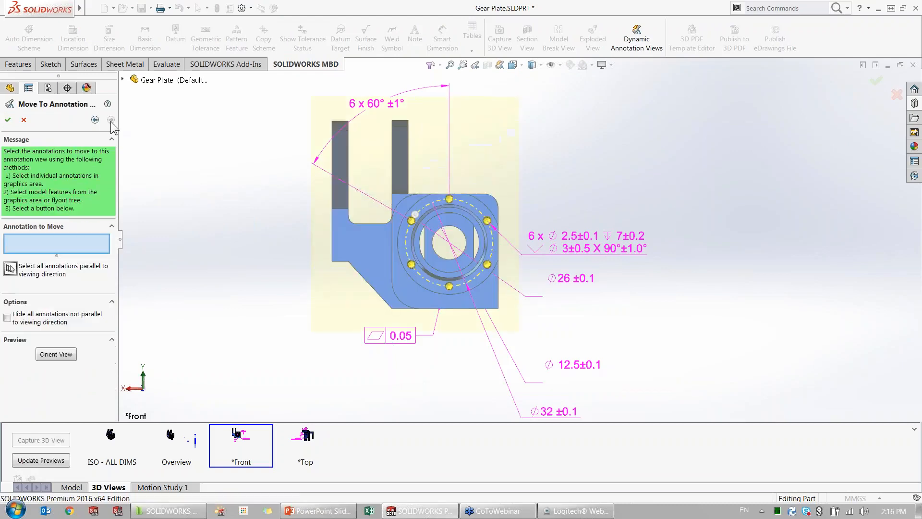
pyautogui.click(377, 104)
pyautogui.click(584, 247)
pyautogui.click(571, 412)
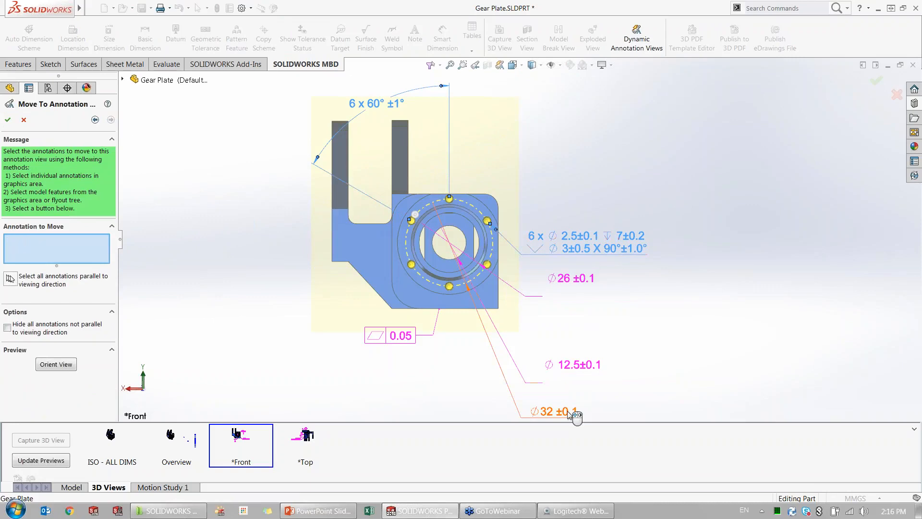
pyautogui.click(8, 120)
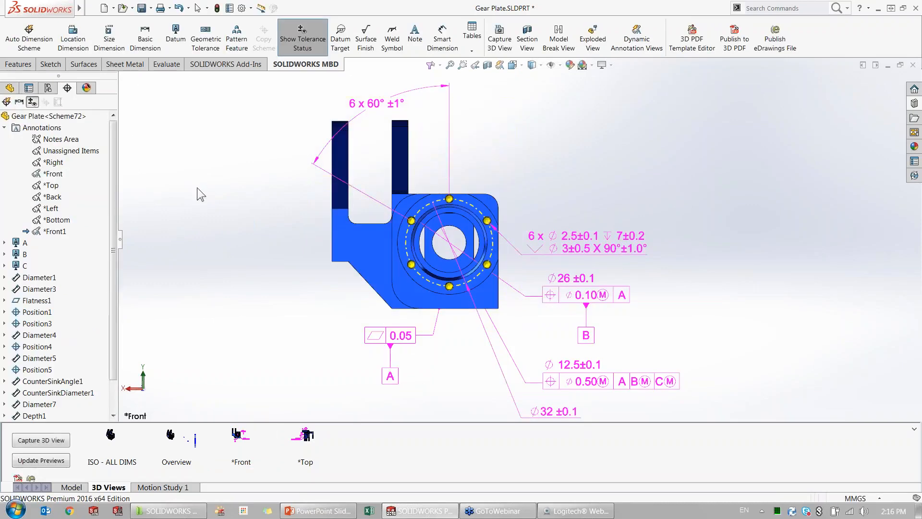
# Capture a 3D view named BOLT PATTERN that contains only the *Front1 annotation view
pyautogui.click(42, 440)
pyautogui.click(30, 329)
pyautogui.click(39, 215)
pyautogui.doubleClick(37, 215)
pyautogui.write('BOLT PATTERN')
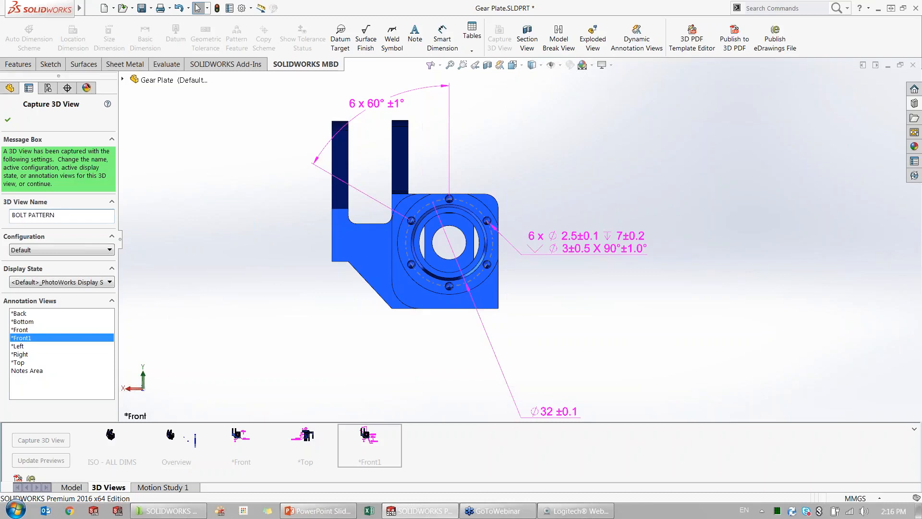
pyautogui.click(8, 120)
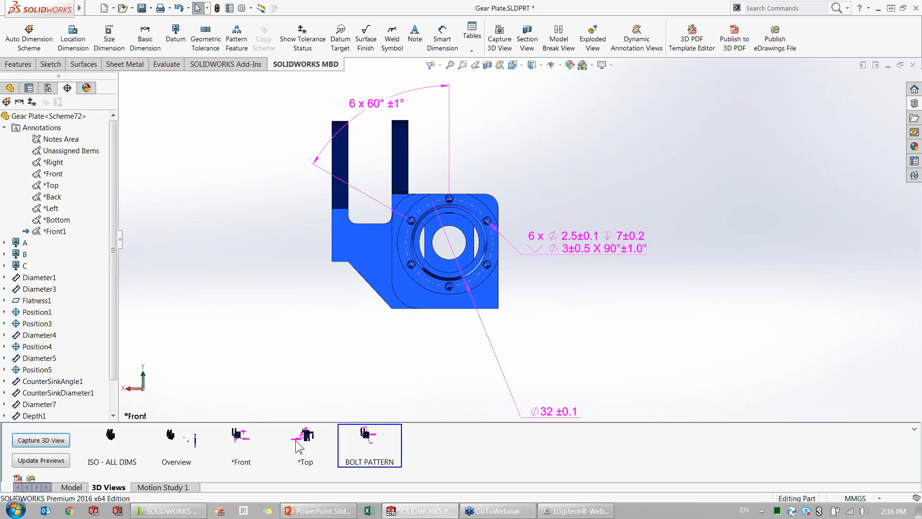
# Move the bolt-circle diameter dimension above the six-hole callout and recapture the BOLT PATTERN 3D view
pyautogui.moveTo(562, 413); pyautogui.dragTo(562, 169)
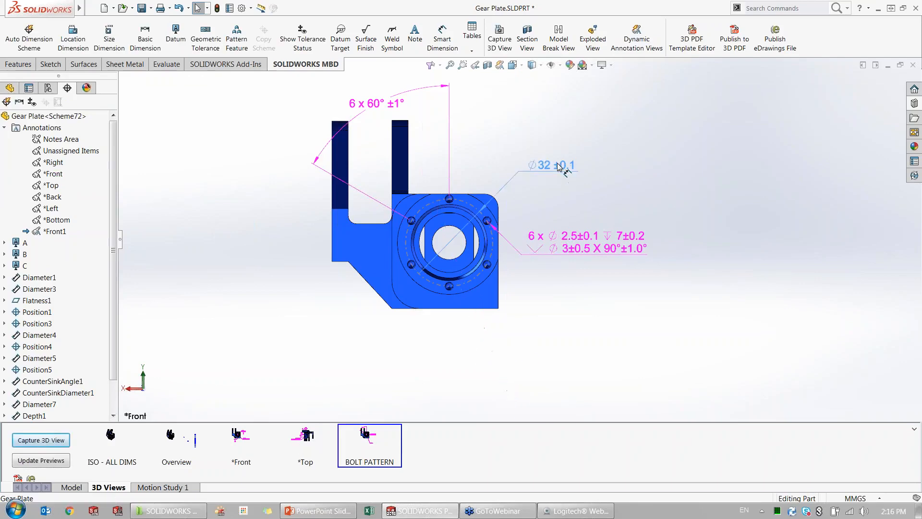
pyautogui.rightClick(364, 439)
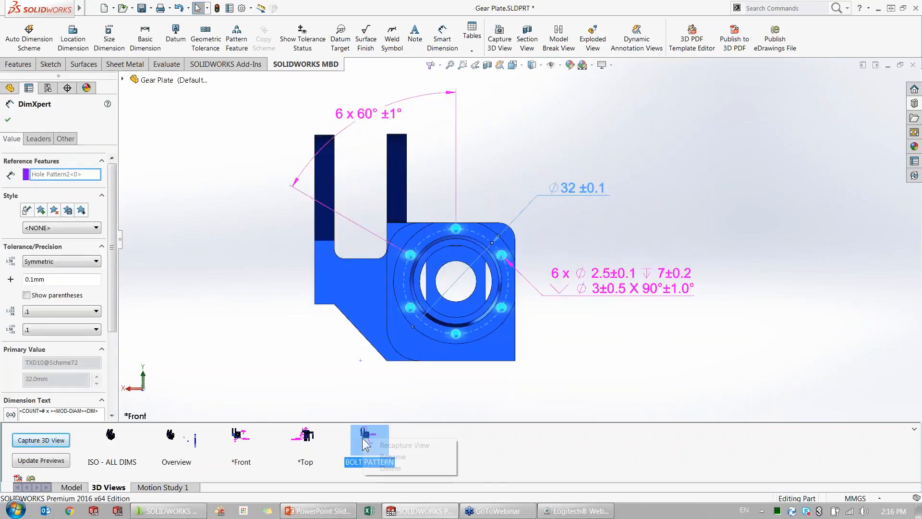
pyautogui.click(385, 445)
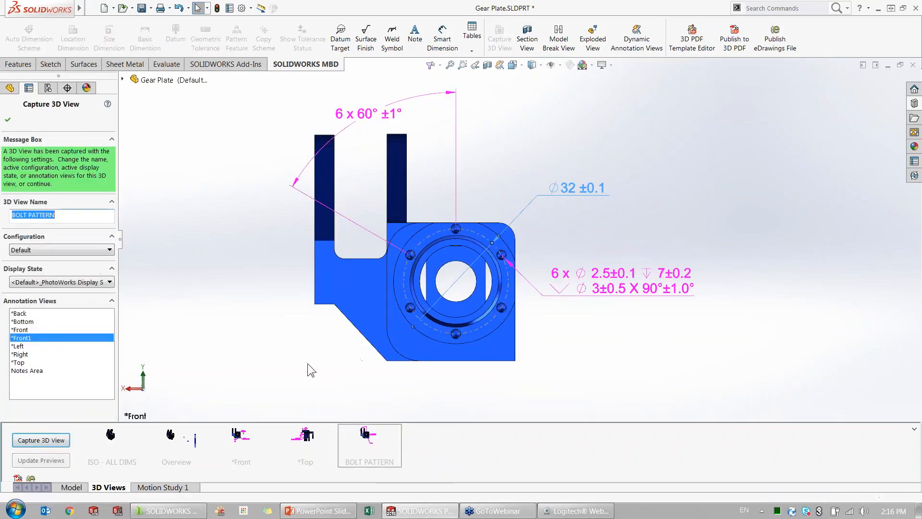
# In the *Front 3D view, move the Ø26 and Ø12.5 callouts upward beside the part, then restore the BOLT PATTERN view
pyautogui.doubleClick(238, 447)
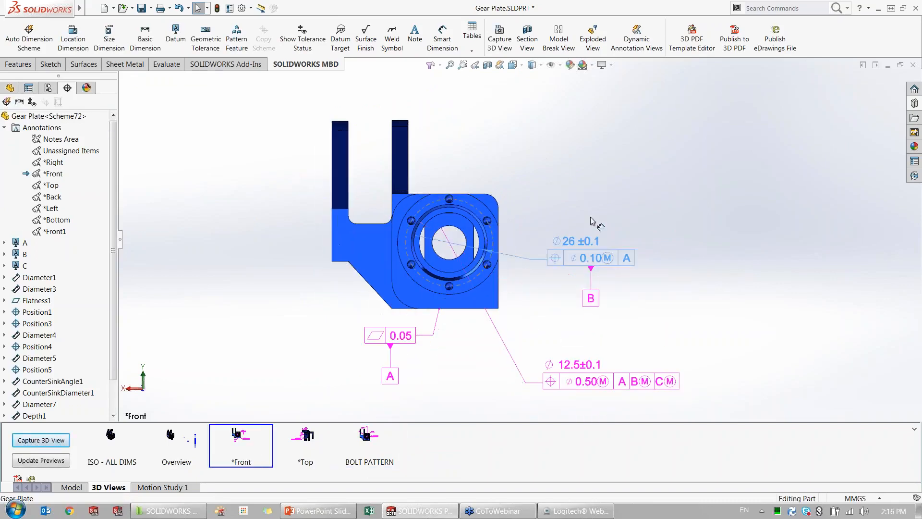
pyautogui.moveTo(592, 222); pyautogui.dragTo(574, 136)
pyautogui.moveTo(592, 367); pyautogui.dragTo(594, 288)
pyautogui.click(523, 372)
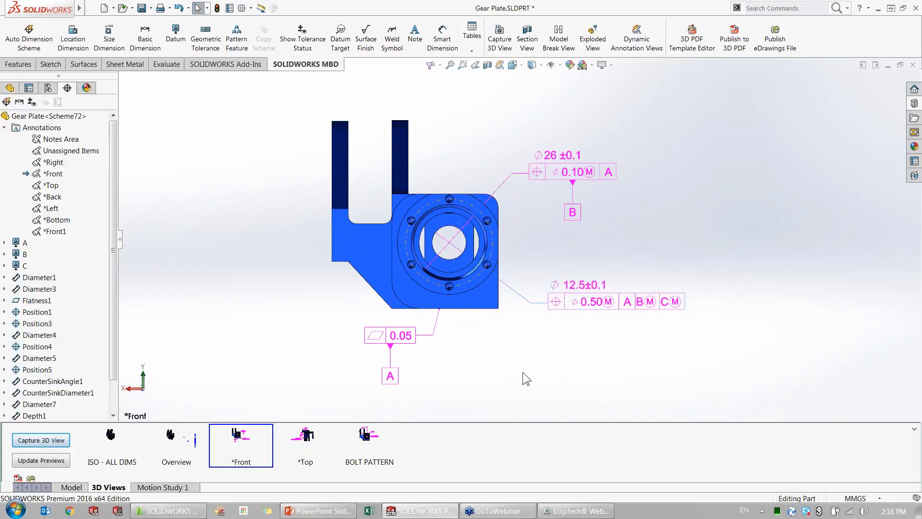
pyautogui.doubleClick(374, 438)
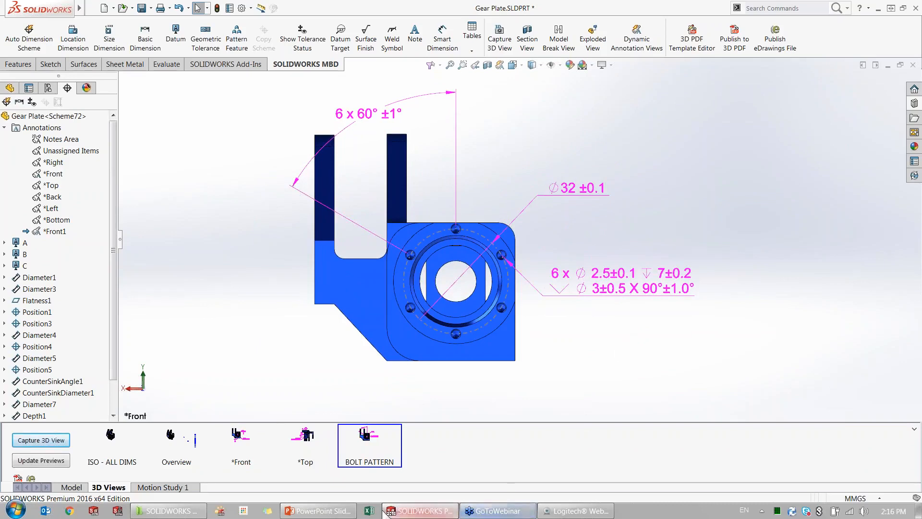
# Switch to PowerPoint, advance to the "Finishing 3D PMI & Configurations" slide and return to SOLIDWORKS
pyautogui.click(319, 511)
pyautogui.click(310, 371)
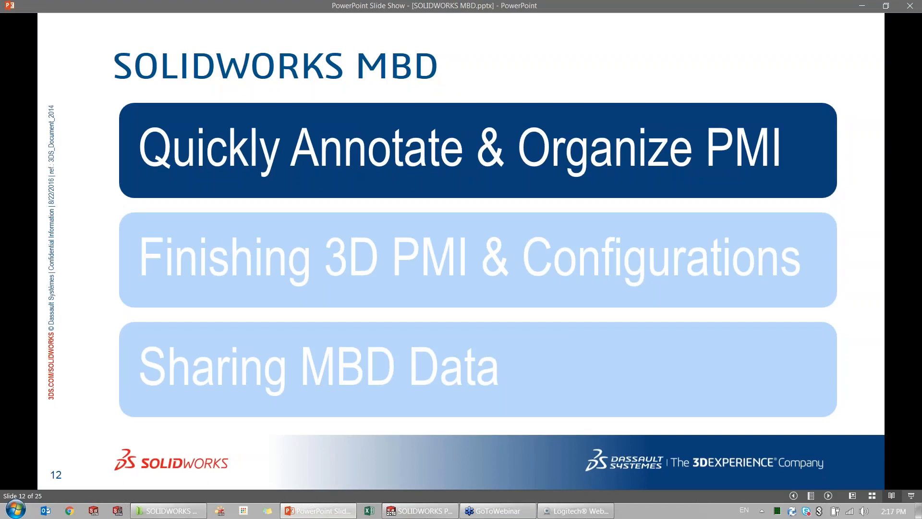
pyautogui.press('Right')
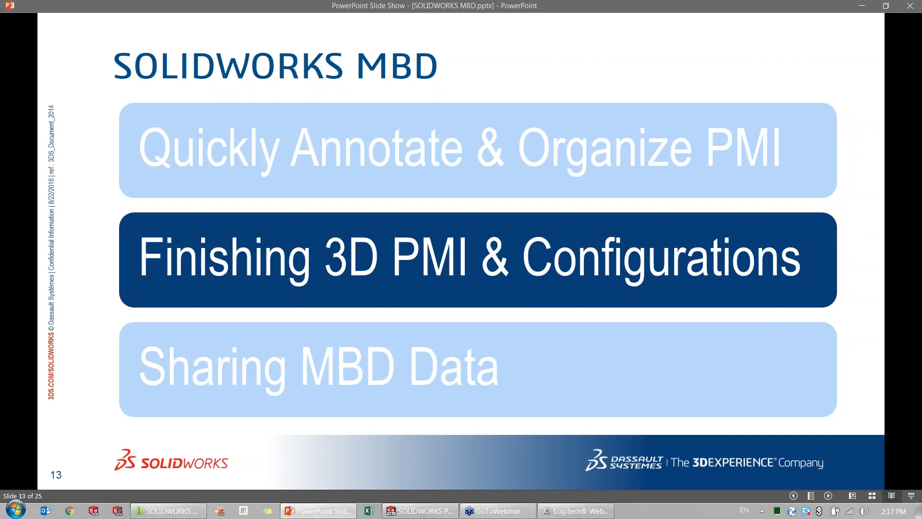
pyautogui.click(418, 512)
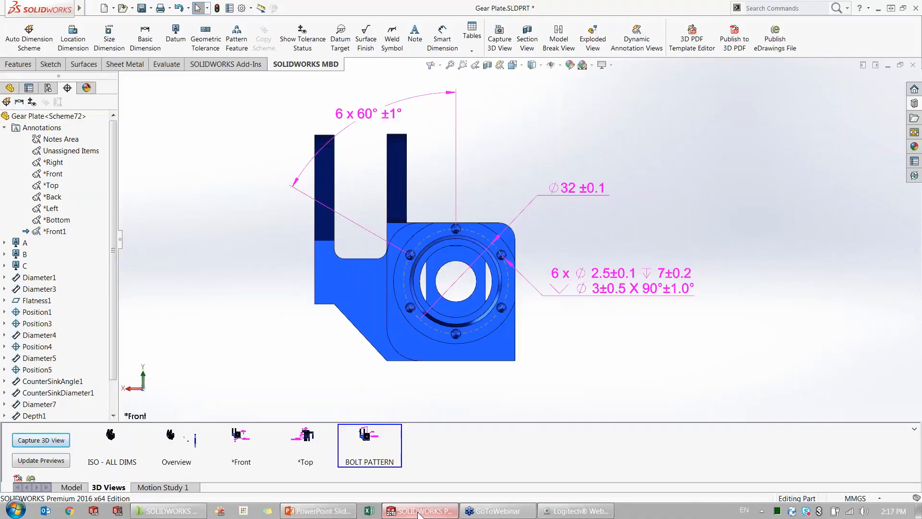
# Activate the *Right annotation view and hide the *Front1 annotation view
pyautogui.rightClick(54, 163)
pyautogui.click(77, 183)
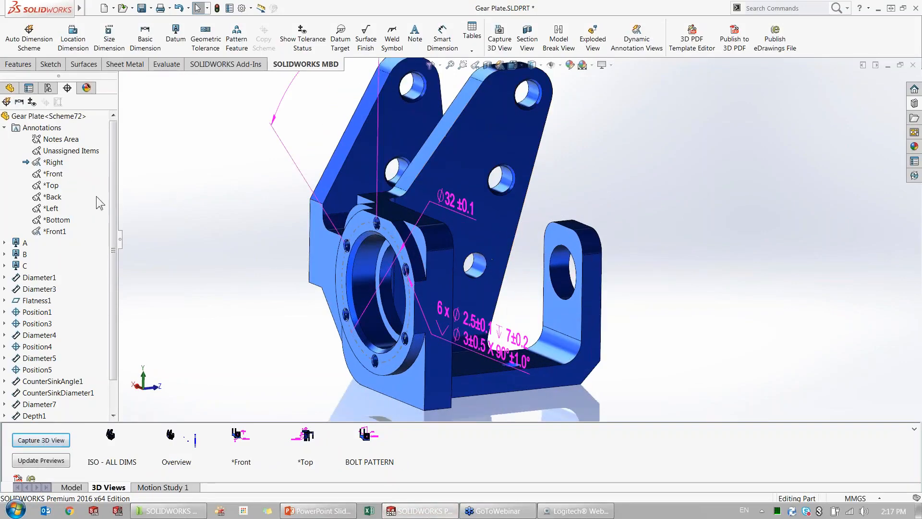
pyautogui.rightClick(57, 233)
pyautogui.click(79, 271)
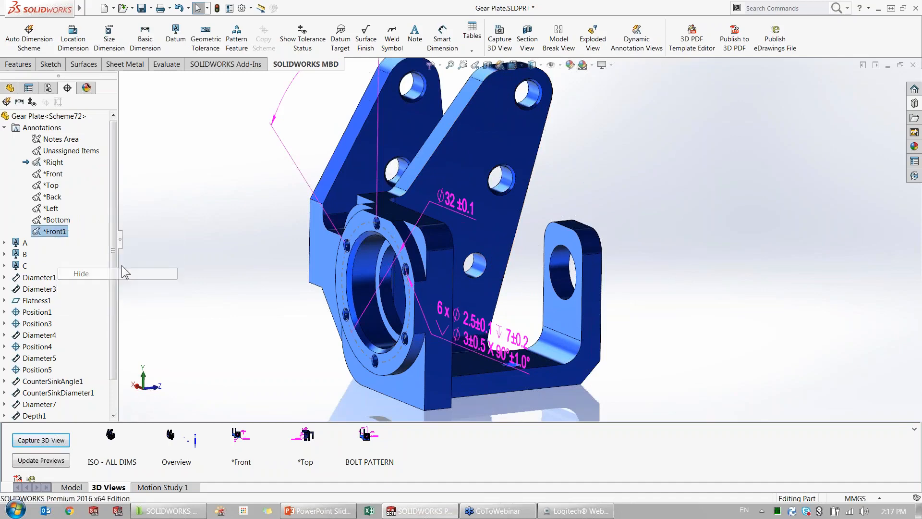
pyautogui.scroll(1, 241, 258)
pyautogui.moveTo(423, 240); pyautogui.dragTo(476, 248, button='middle')
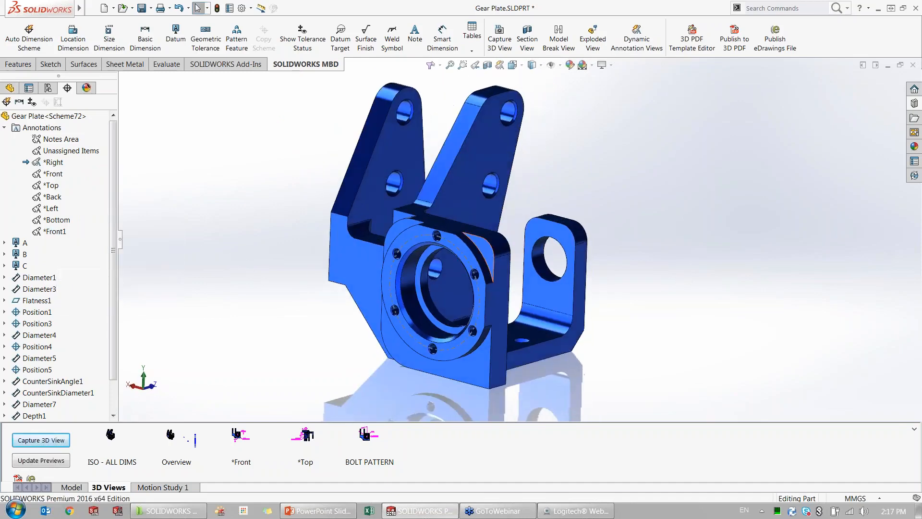
# Add a location dimension from the two coplanar front face areas, combined as a compound plane, to the upright lug's outer face
pyautogui.click(406, 230)
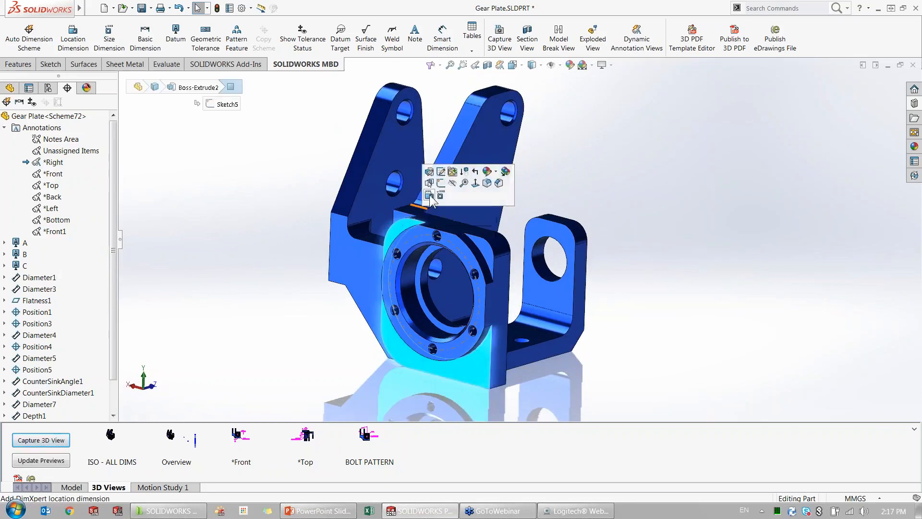
pyautogui.click(73, 38)
pyautogui.click(562, 347)
pyautogui.click(486, 255)
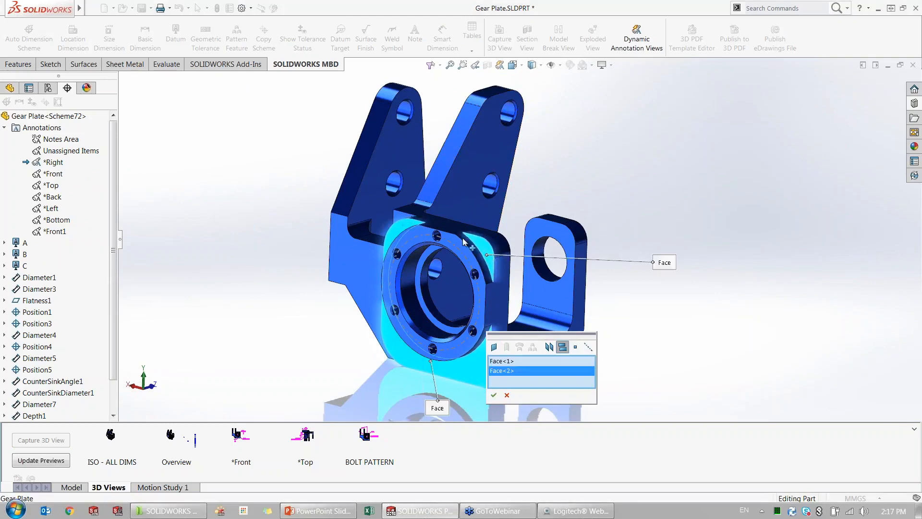
pyautogui.click(494, 394)
pyautogui.moveTo(623, 262); pyautogui.dragTo(543, 236, button='middle')
pyautogui.click(543, 236)
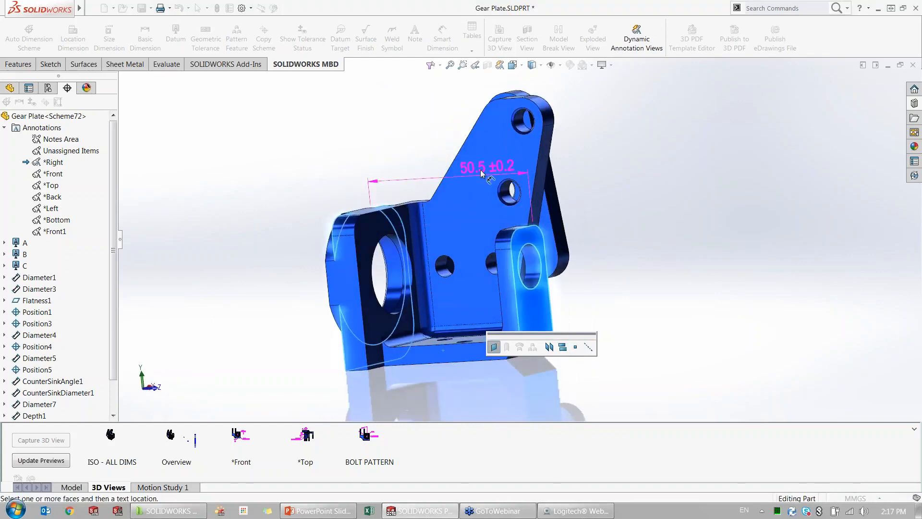
pyautogui.click(432, 139)
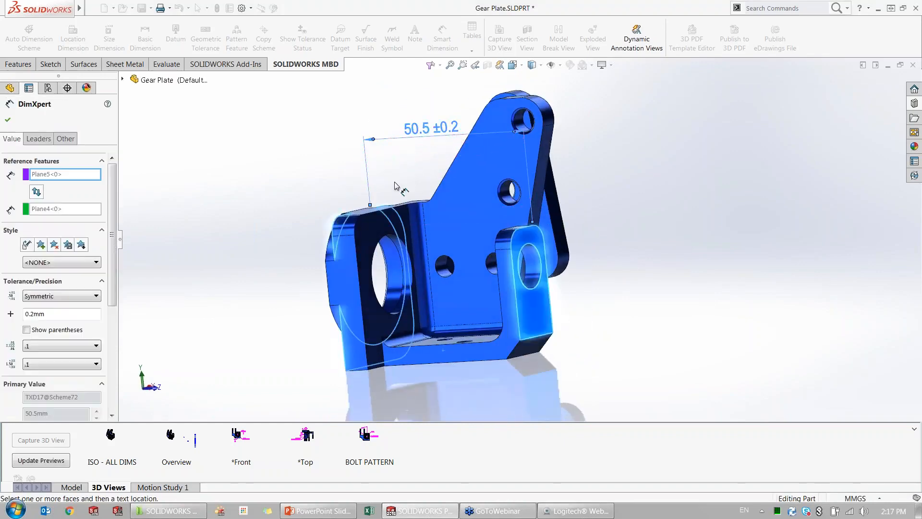
# Add a location dimension for the upright lug's thickness, placed above and beside the lug
pyautogui.moveTo(398, 188); pyautogui.dragTo(519, 202, button='middle')
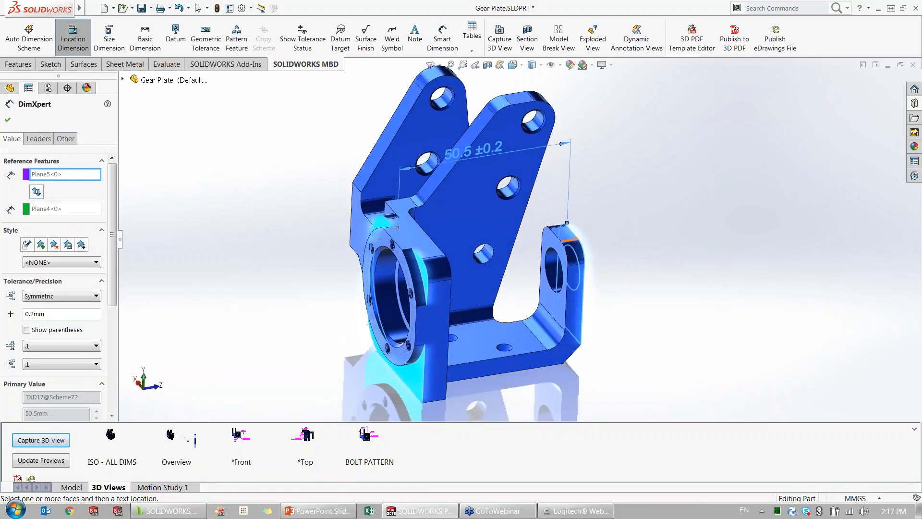
pyautogui.click(575, 254)
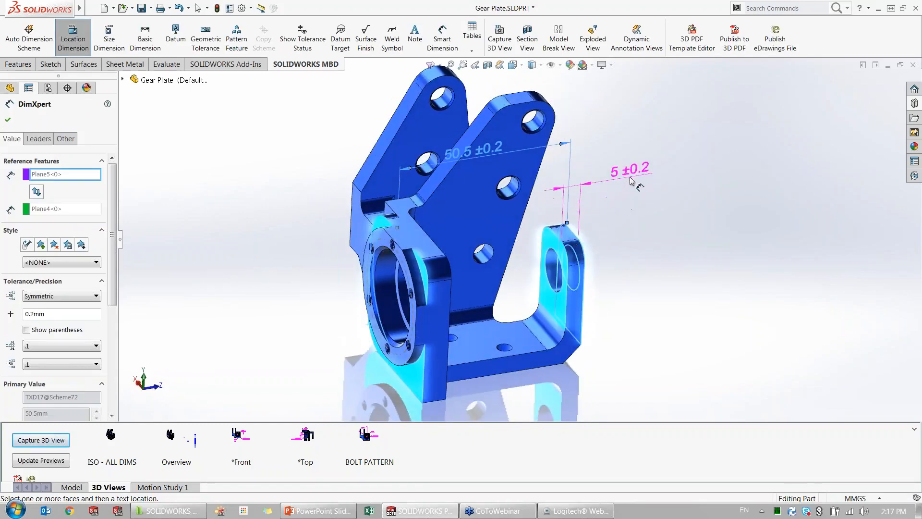
pyautogui.click(642, 181)
# Add a vertical location dimension from the base's underside to the upright lug's top face, placed beyond the lug
pyautogui.moveTo(643, 306); pyautogui.dragTo(600, 279, button='middle')
pyautogui.moveTo(560, 306); pyautogui.dragTo(578, 238, button='middle')
pyautogui.click(566, 232)
pyautogui.click(666, 288)
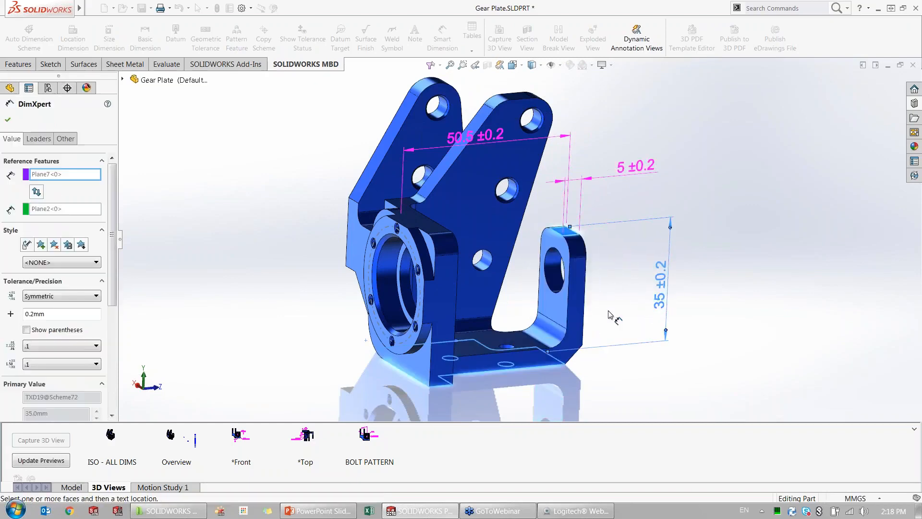
# Add a location dimension for the base's thickness, placed between the lug and its height dimension, and finish dimensioning
pyautogui.click(548, 349)
pyautogui.moveTo(549, 282); pyautogui.dragTo(546, 225, button='middle')
pyautogui.click(480, 354)
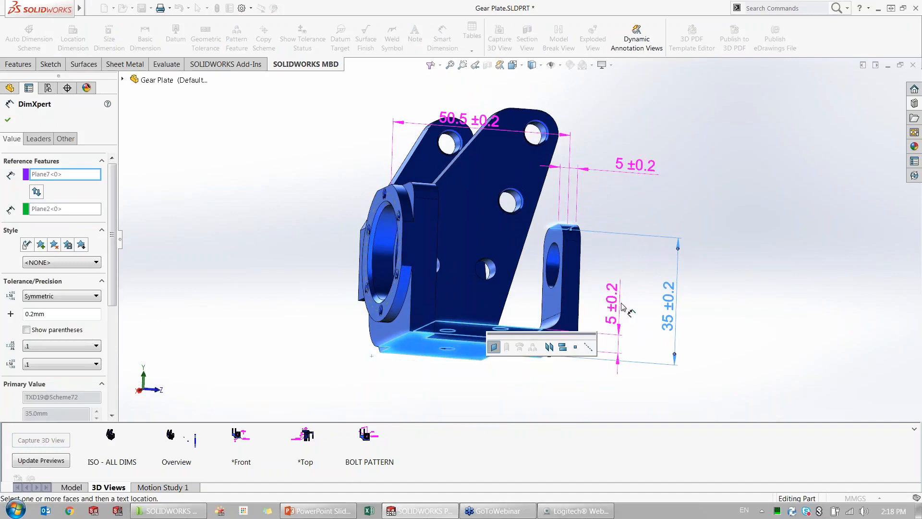
pyautogui.click(622, 319)
pyautogui.moveTo(680, 193); pyautogui.dragTo(691, 259, button='middle')
pyautogui.click(718, 244)
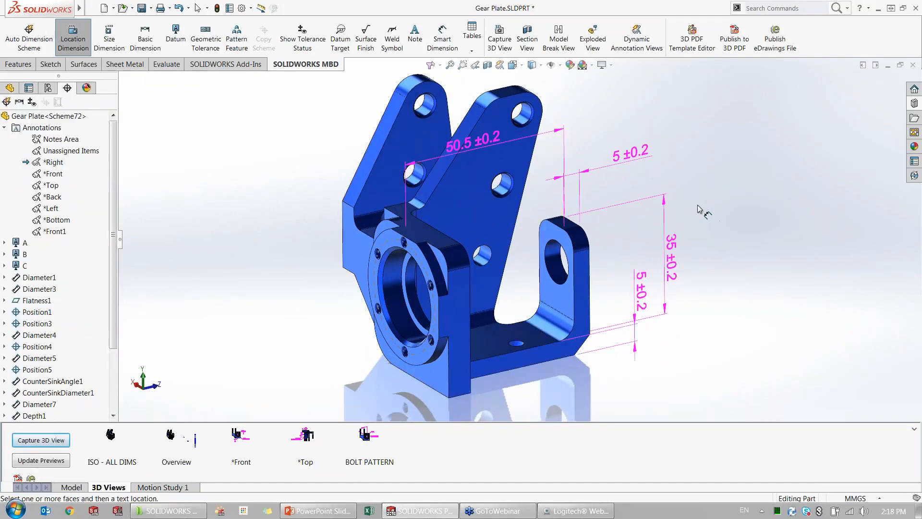
pyautogui.press('Escape')
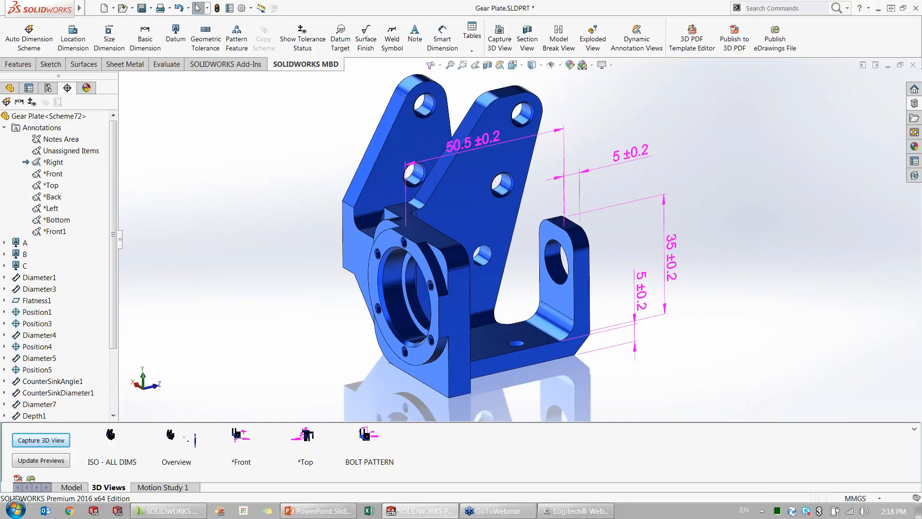
# Examine which faces the lug thickness and front-to-lug location dimensions reference
pyautogui.click(631, 154)
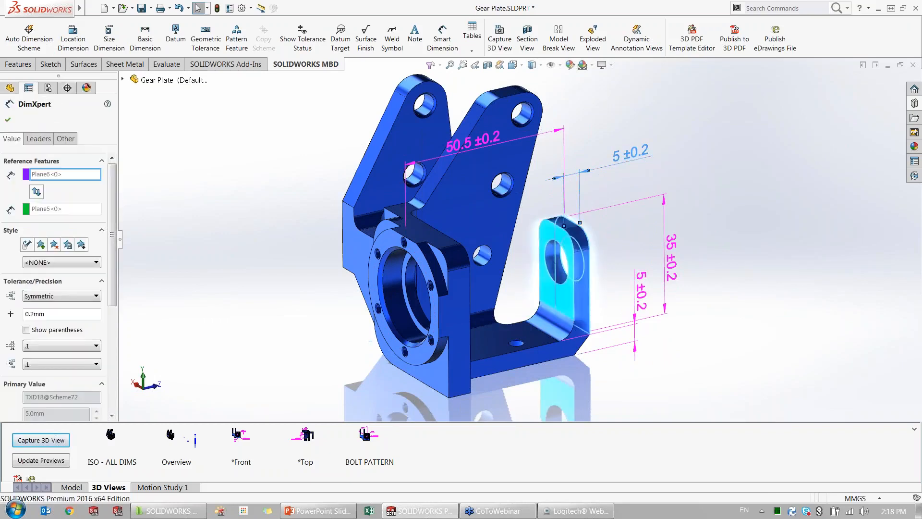
pyautogui.click(481, 140)
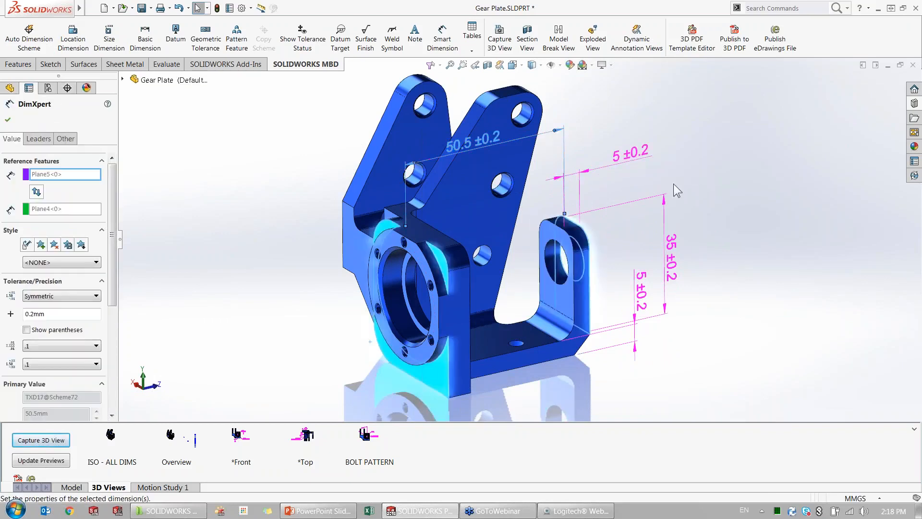
pyautogui.click(730, 232)
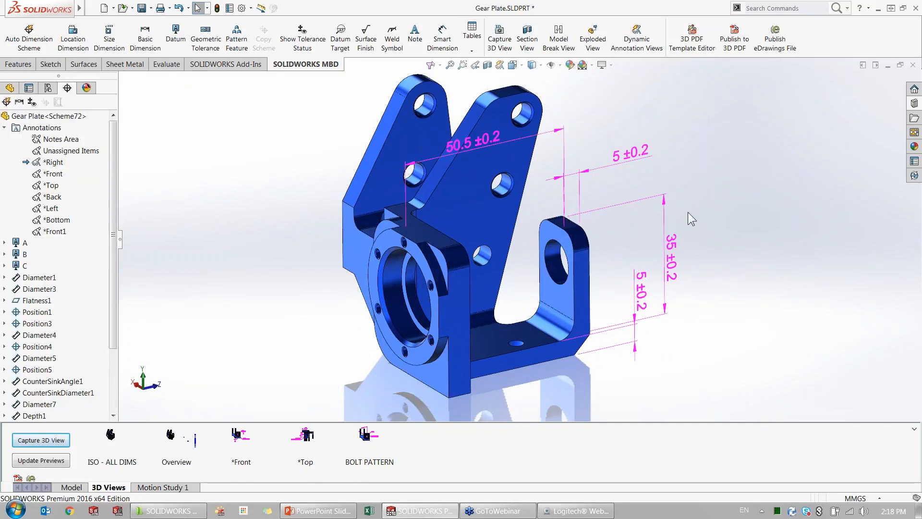
# Show the tolerance status and examine which faces around the front flange, base and upright lug are still not defined
pyautogui.click(302, 40)
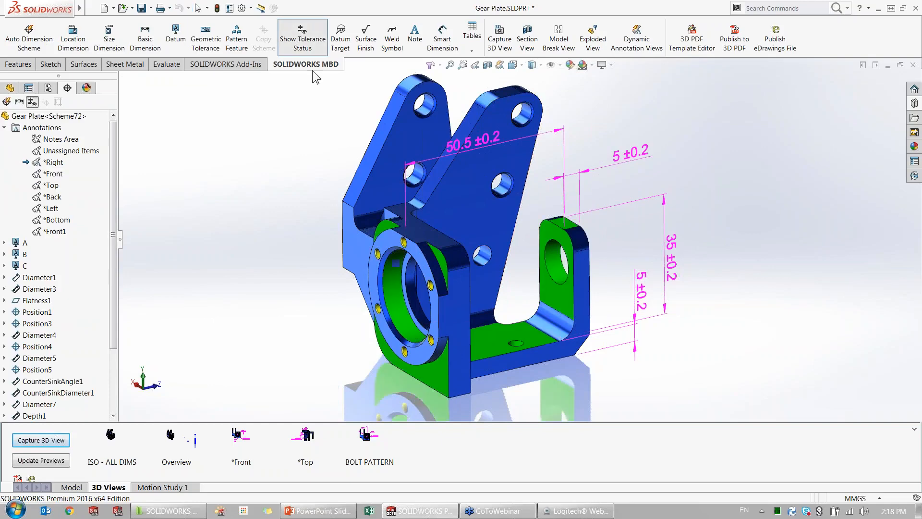
pyautogui.moveTo(232, 181); pyautogui.dragTo(257, 178, button='middle')
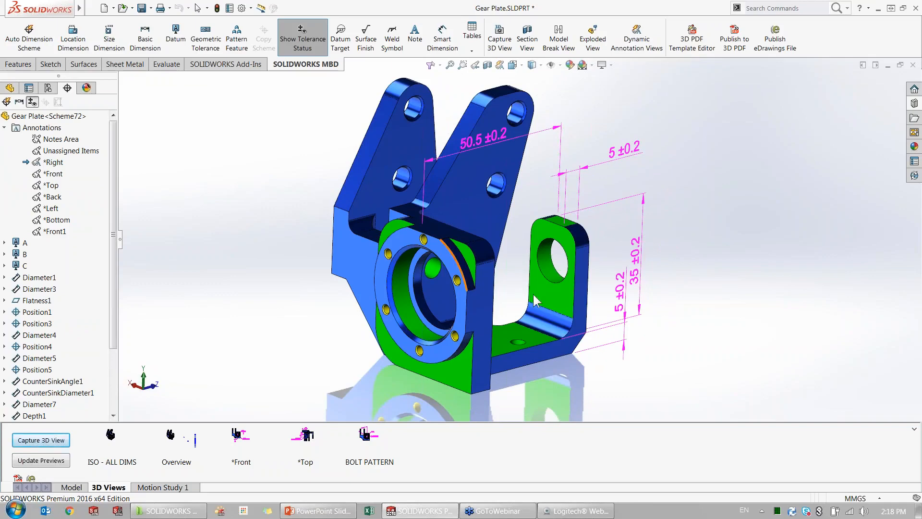
pyautogui.scroll(-5, 579, 326)
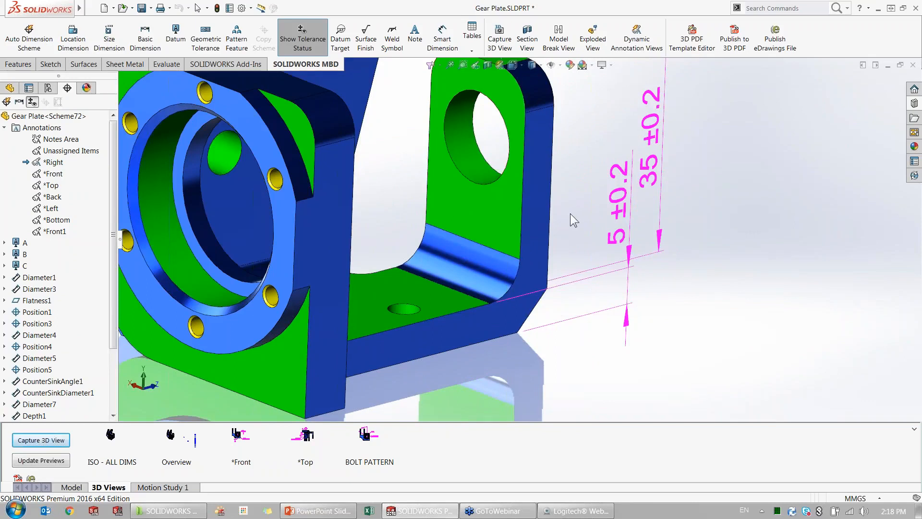
pyautogui.keyDown('ctrl'); pyautogui.moveTo(565, 219); pyautogui.dragTo(657, 235, button='middle'); pyautogui.keyUp('ctrl')
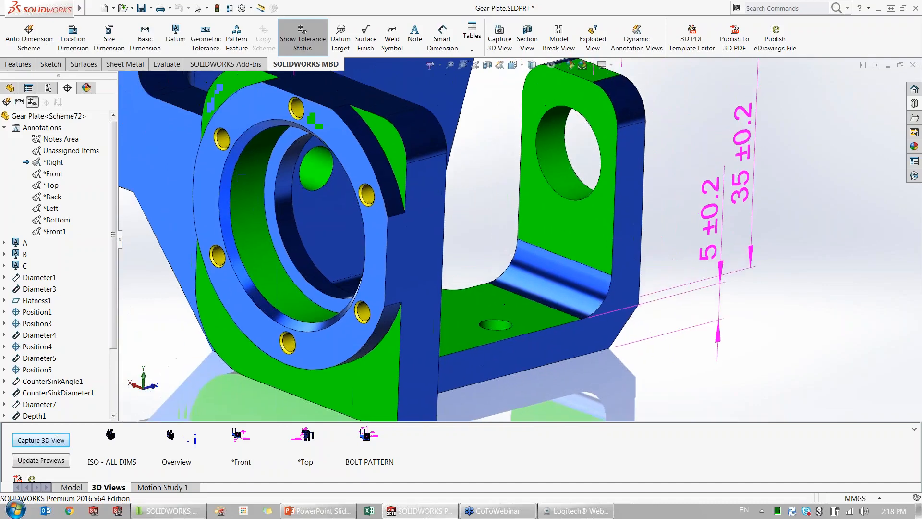
# Add a size dimension for the inner fillet between the base and the upright lug, placed in the opening beside the lug
pyautogui.click(567, 285)
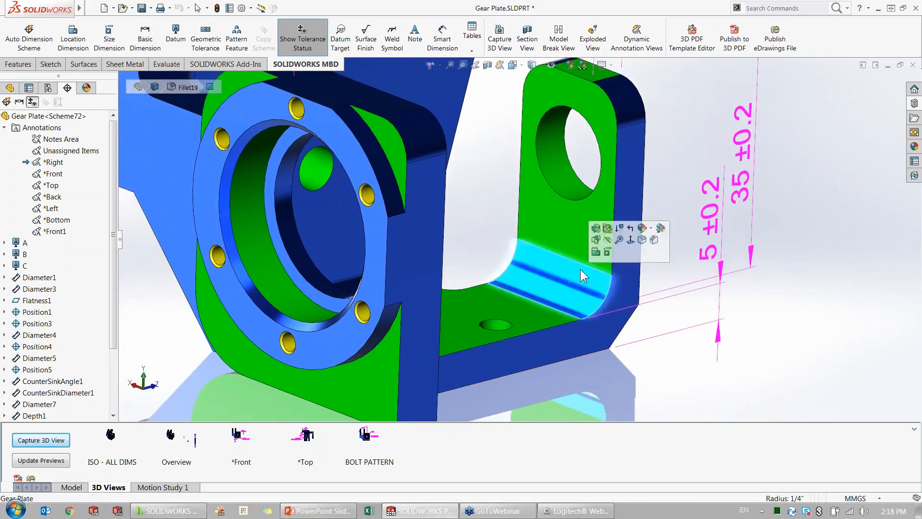
pyautogui.click(606, 201)
pyautogui.click(476, 202)
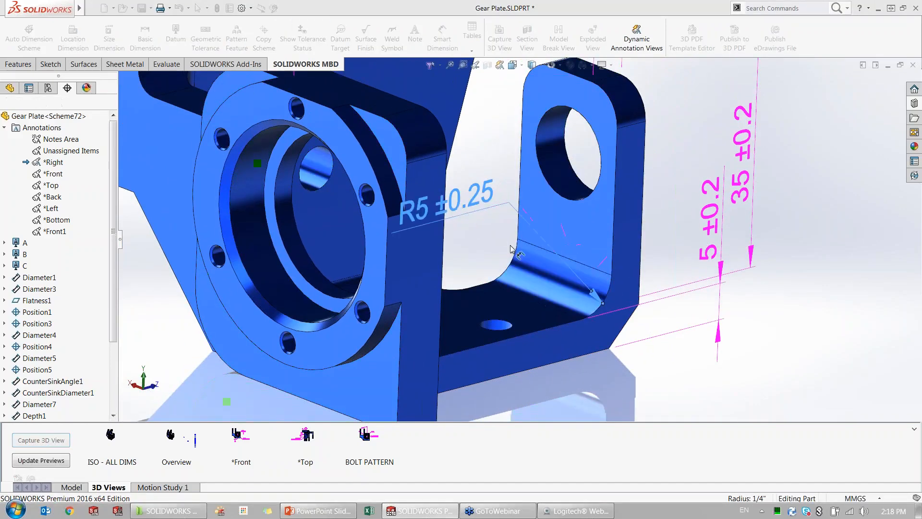
# Add a size dimension for the chamfer at the base's lower corner beneath the lug, placed below the part
pyautogui.moveTo(476, 201); pyautogui.dragTo(523, 227, button='middle')
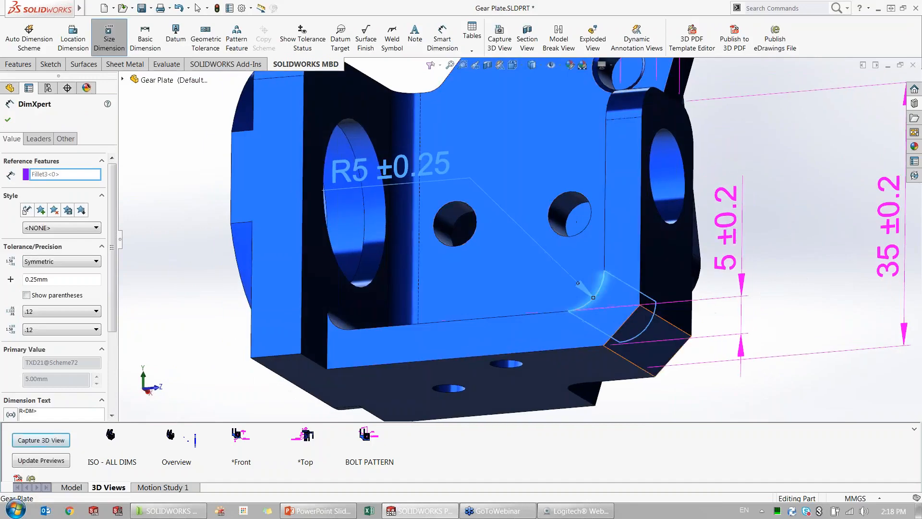
pyautogui.click(648, 341)
pyautogui.scroll(3, 802, 408)
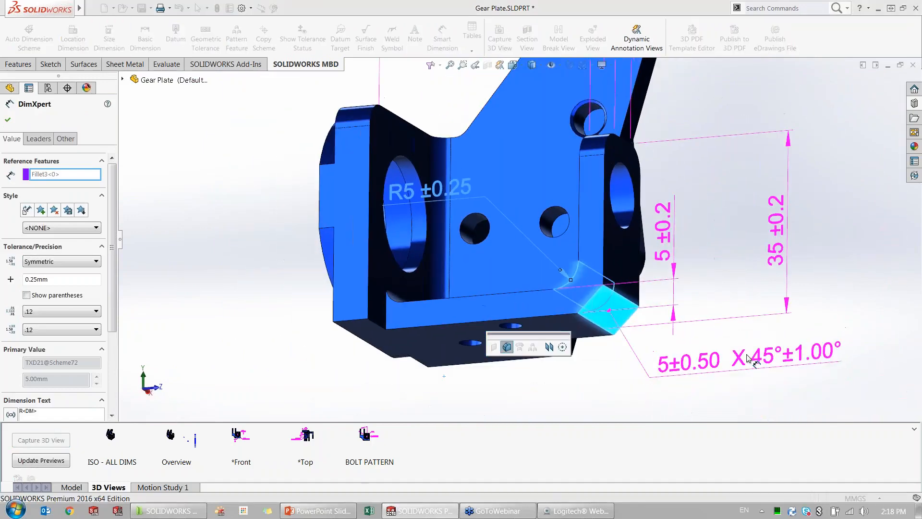
pyautogui.click(769, 373)
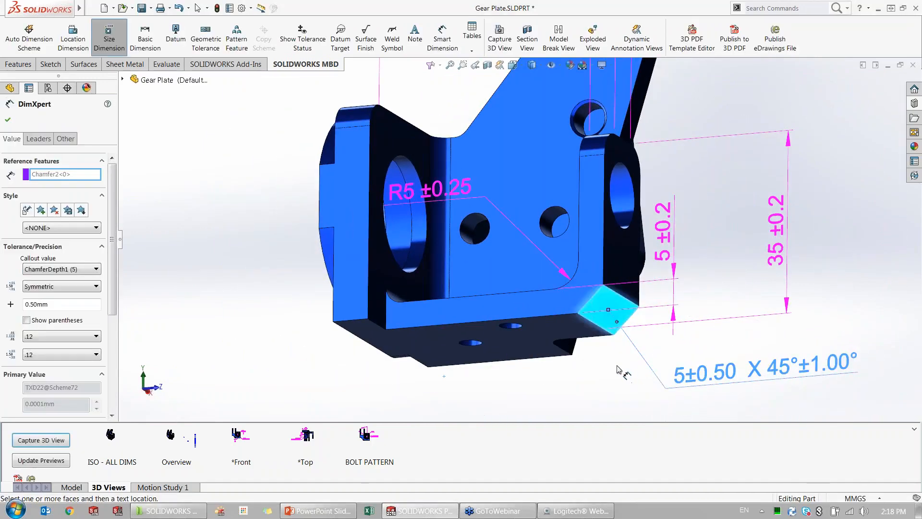
# Show the tolerance status to review the faces covered by the fillet and chamfer dimensions, and turn it off again
pyautogui.click(302, 38)
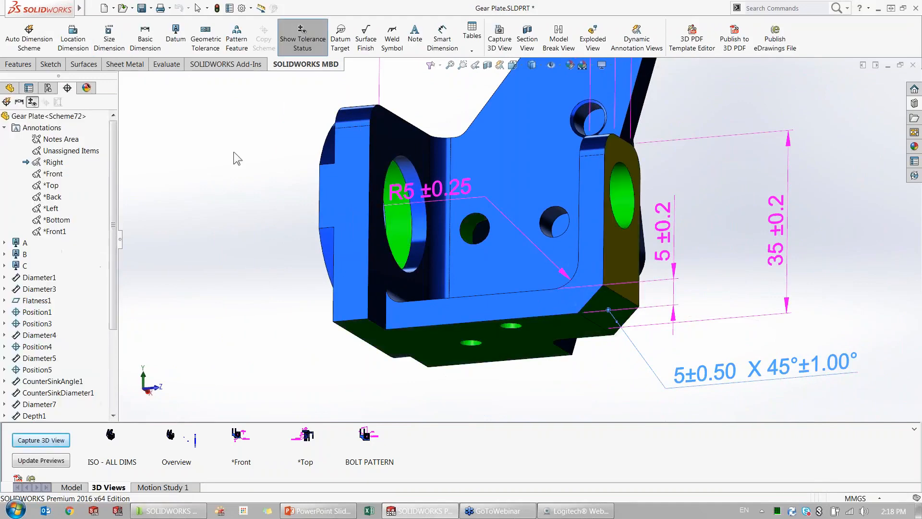
pyautogui.moveTo(244, 167); pyautogui.dragTo(523, 226, button='middle')
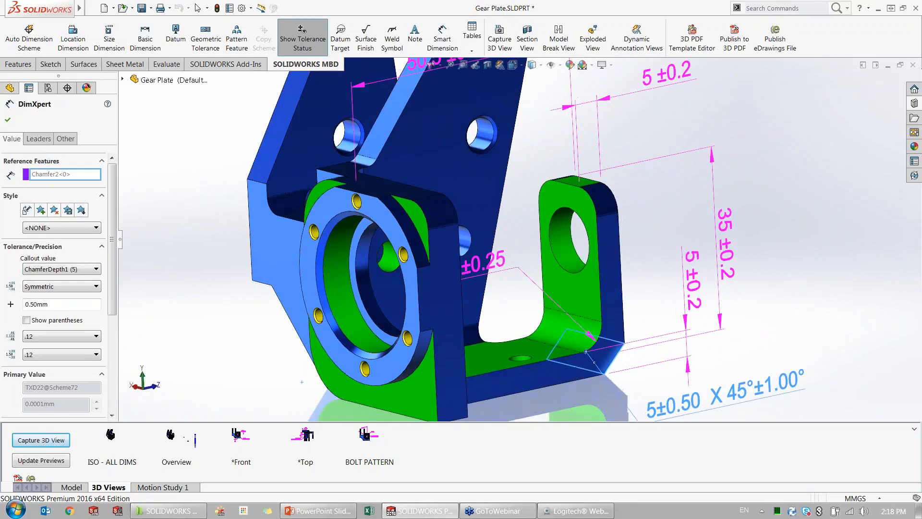
pyautogui.scroll(3, 526, 225)
pyautogui.click(719, 231)
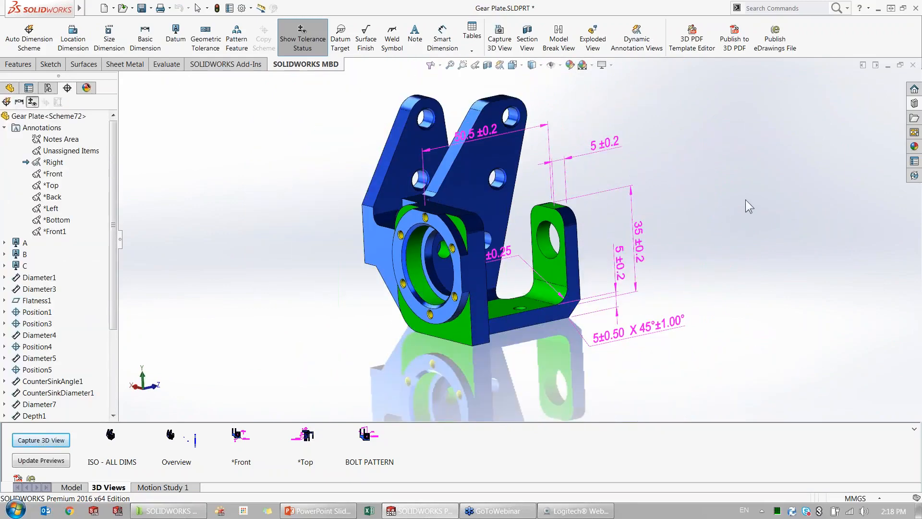
pyautogui.click(310, 35)
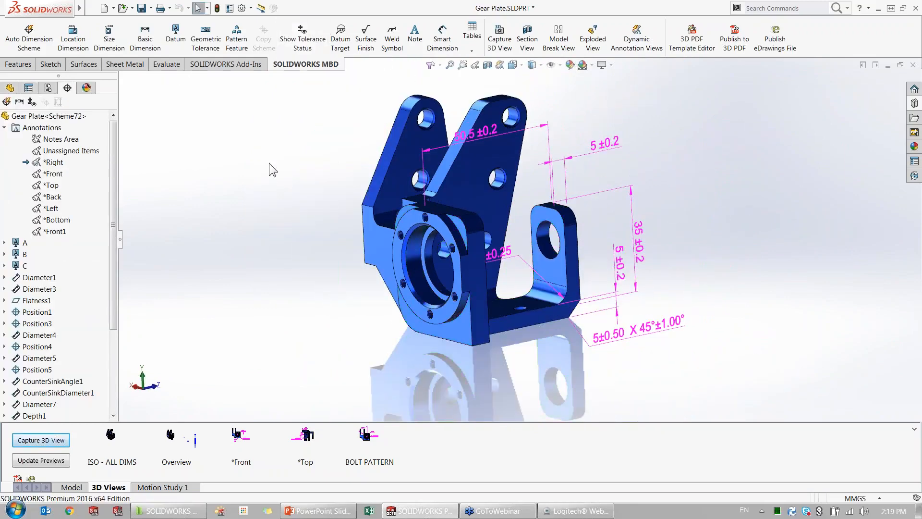
# Move the front-to-lug location dimension higher, clear of the tall side plates
pyautogui.moveTo(470, 226); pyautogui.dragTo(515, 244, button='middle')
pyautogui.moveTo(487, 180); pyautogui.dragTo(489, 95)
pyautogui.scroll(-4, 447, 157)
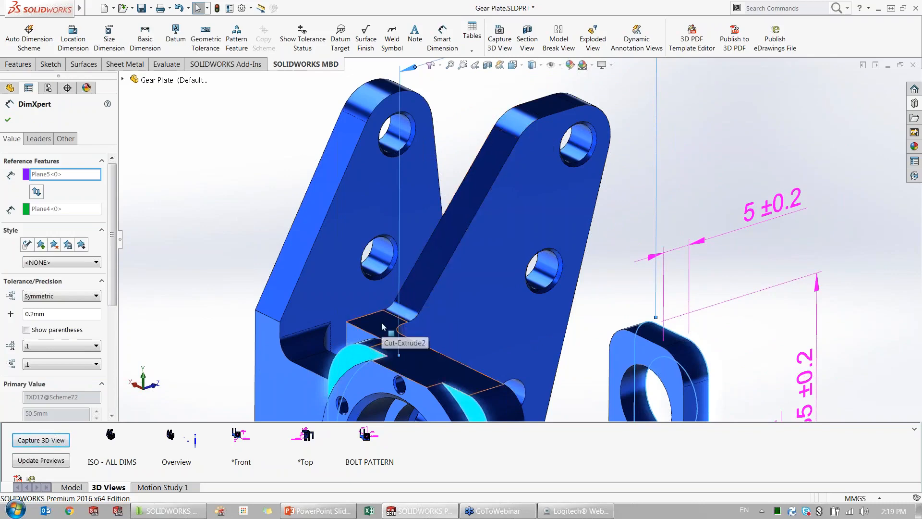
# Start a location dimension from an intersection line between the front block's top face and the near side plate's slanted face
pyautogui.click(406, 332)
pyautogui.click(408, 292)
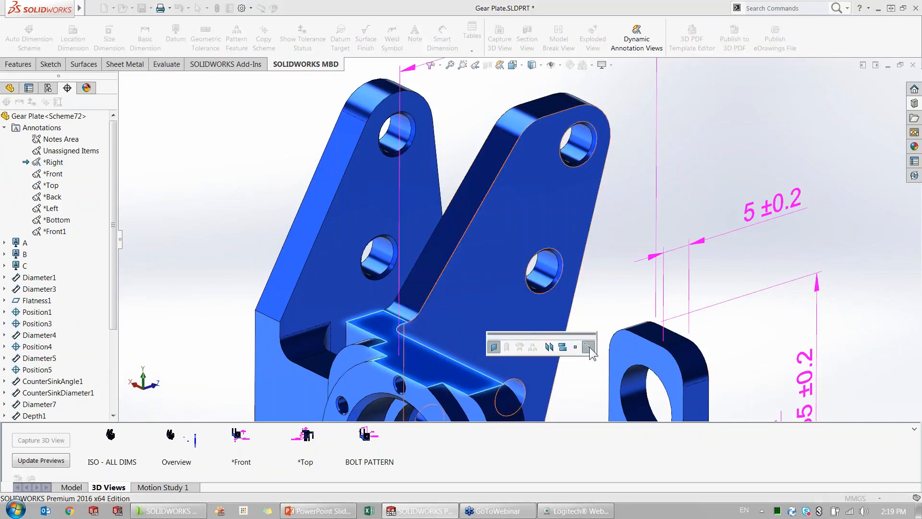
pyautogui.click(588, 347)
pyautogui.click(428, 283)
pyautogui.click(498, 389)
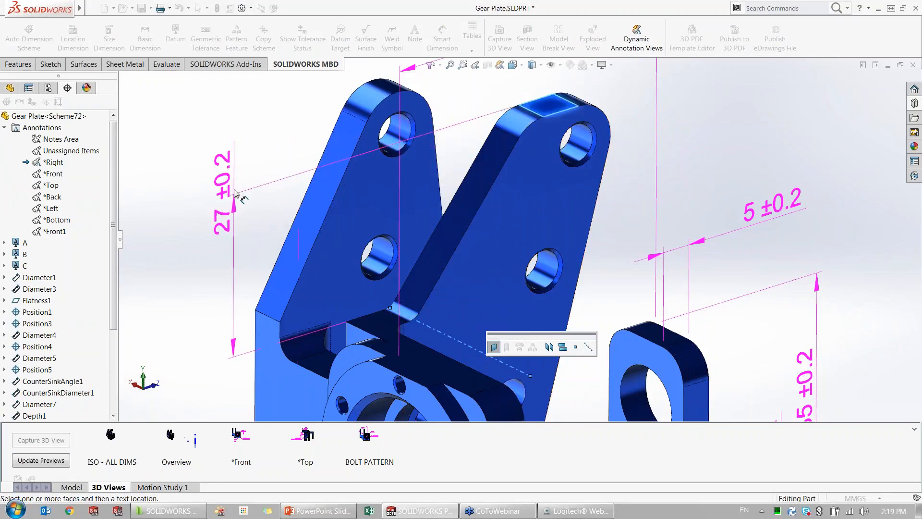
# Reference the intersection line of the near side plate's top and slanted faces as the second feature and place the dimension beside the plates
pyautogui.click(589, 347)
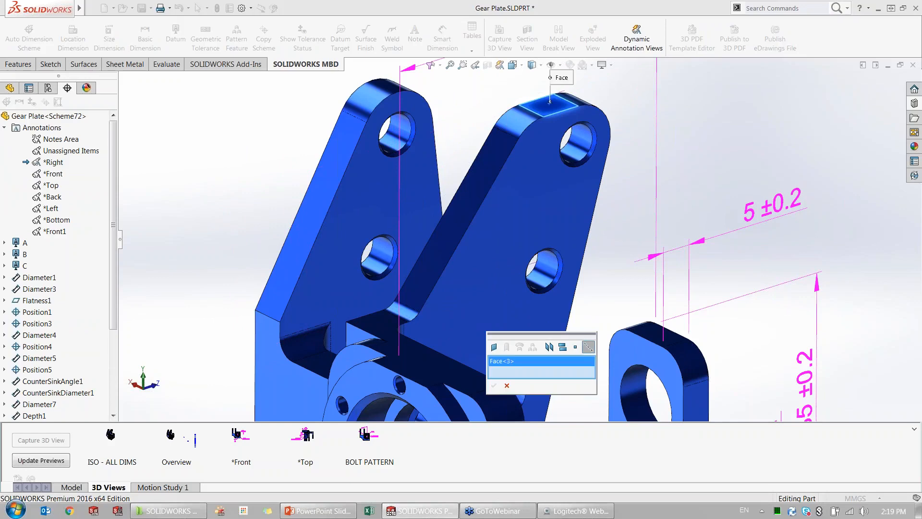
pyautogui.click(501, 157)
pyautogui.click(494, 386)
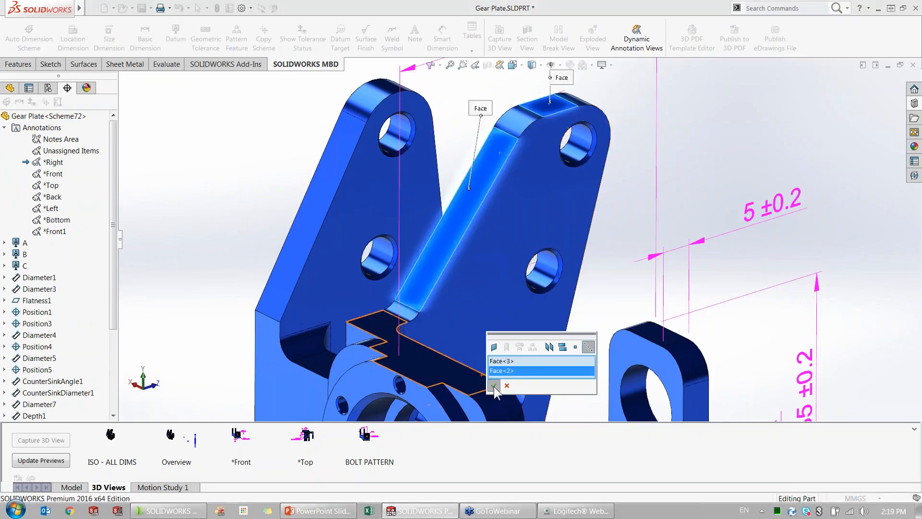
pyautogui.scroll(1, 434, 157)
pyautogui.scroll(-1, 434, 154)
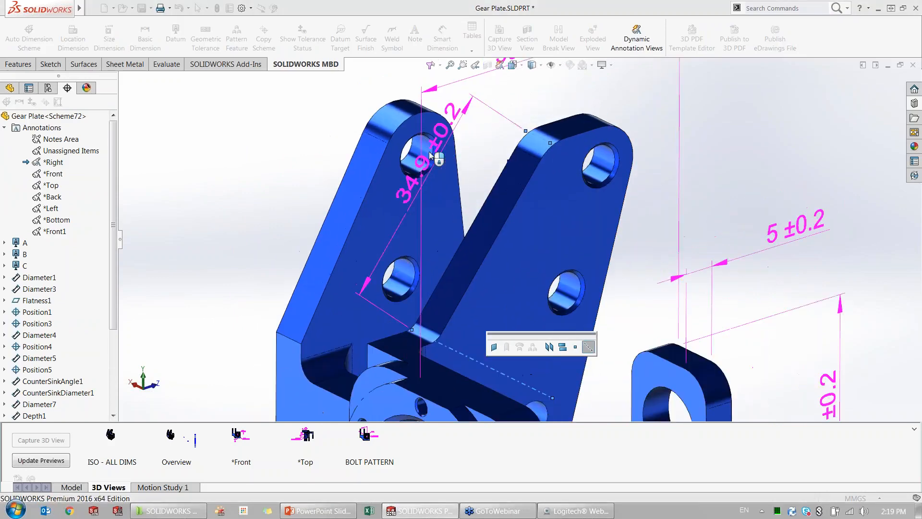
pyautogui.click(341, 127)
# Set the new intersection-line dimension's direction to Z, after trying Y, and finish dimensioning
pyautogui.scroll(1, 342, 144)
pyautogui.moveTo(419, 178); pyautogui.dragTo(479, 184, button='middle')
pyautogui.scroll(1, 479, 186)
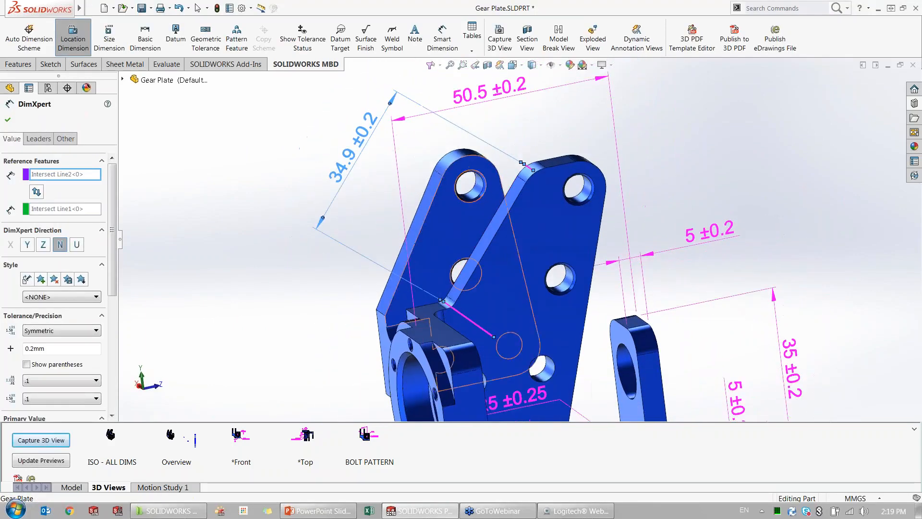
pyautogui.click(28, 245)
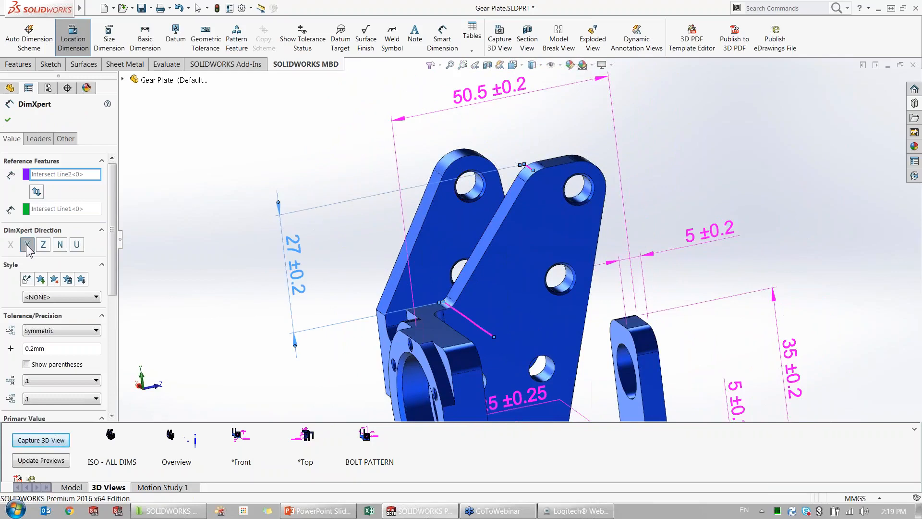
pyautogui.click(44, 246)
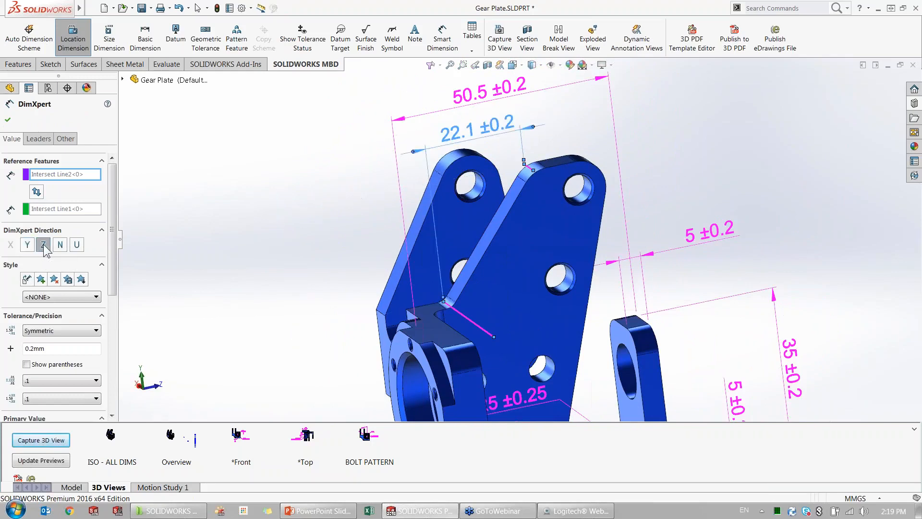
pyautogui.rightClick(278, 209)
pyautogui.press('Escape')
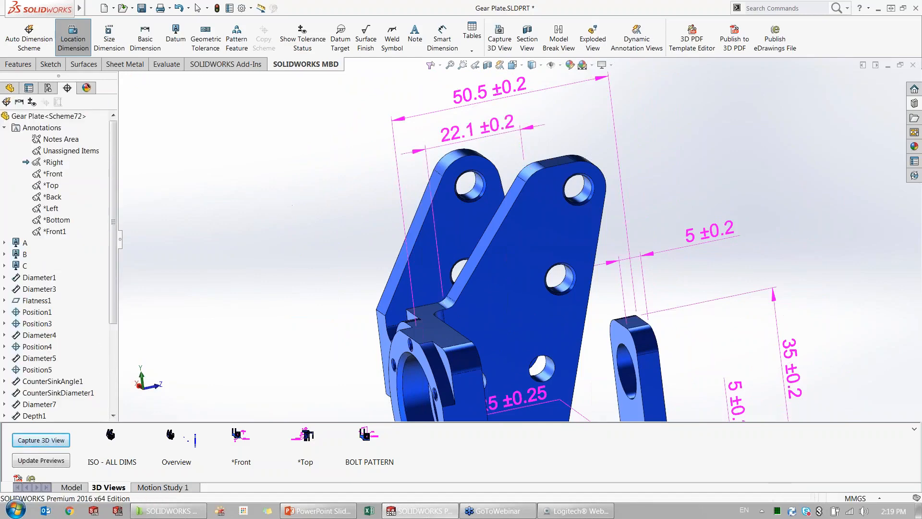
# Reorient the model to the *Right annotation view and capture it as a 3D view named *Right
pyautogui.scroll(2, 278, 197)
pyautogui.rightClick(53, 163)
pyautogui.click(96, 182)
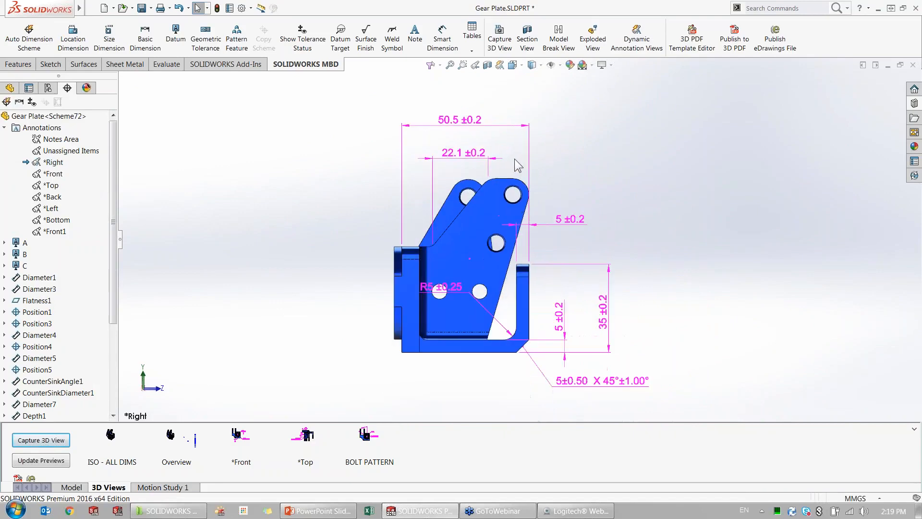
pyautogui.click(48, 441)
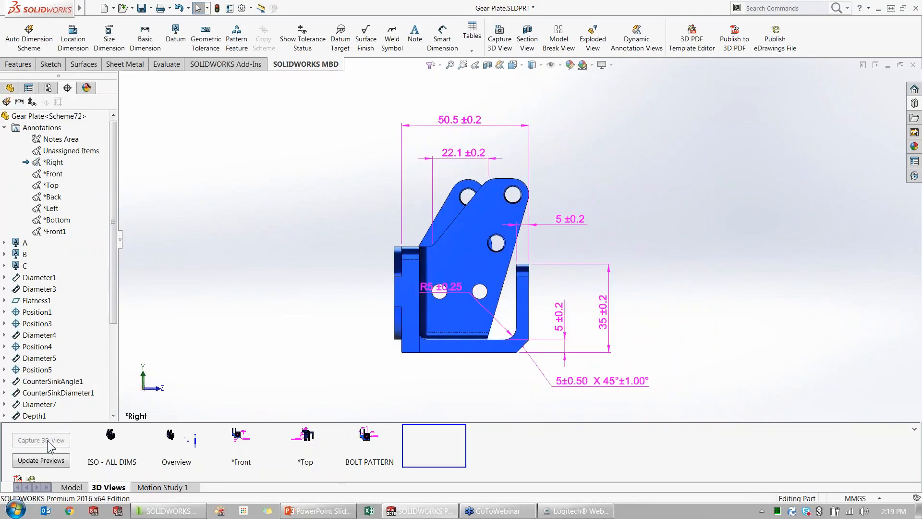
pyautogui.click(8, 120)
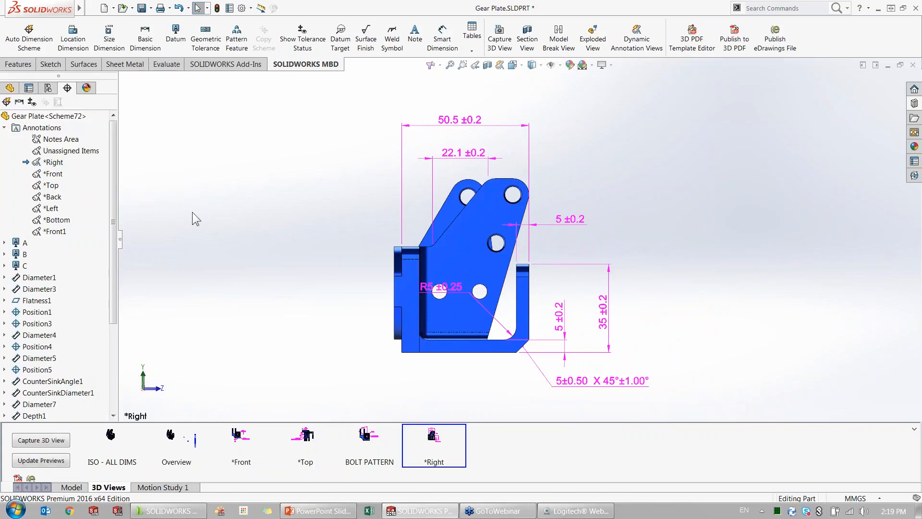
# Activate and reorient to the *Left annotation view, and examine which hole the diameter callout with datum C references
pyautogui.rightClick(52, 210)
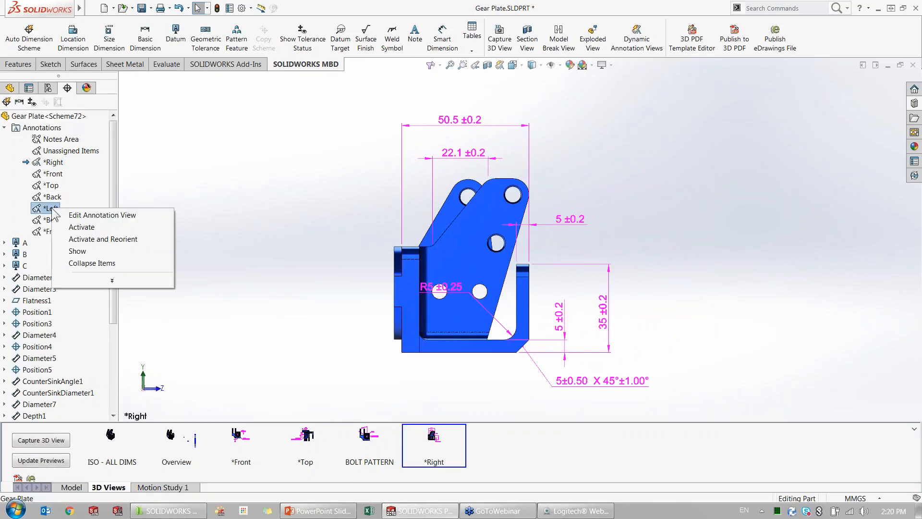
pyautogui.click(81, 240)
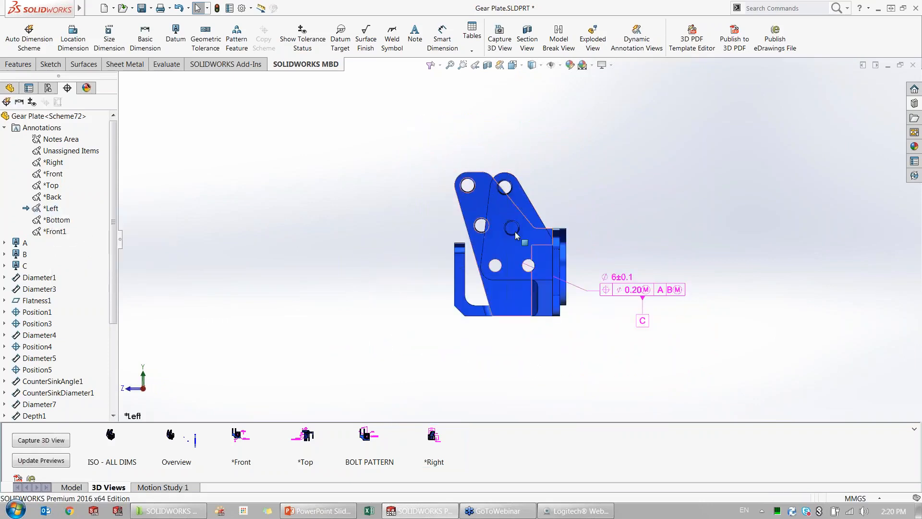
pyautogui.click(657, 310)
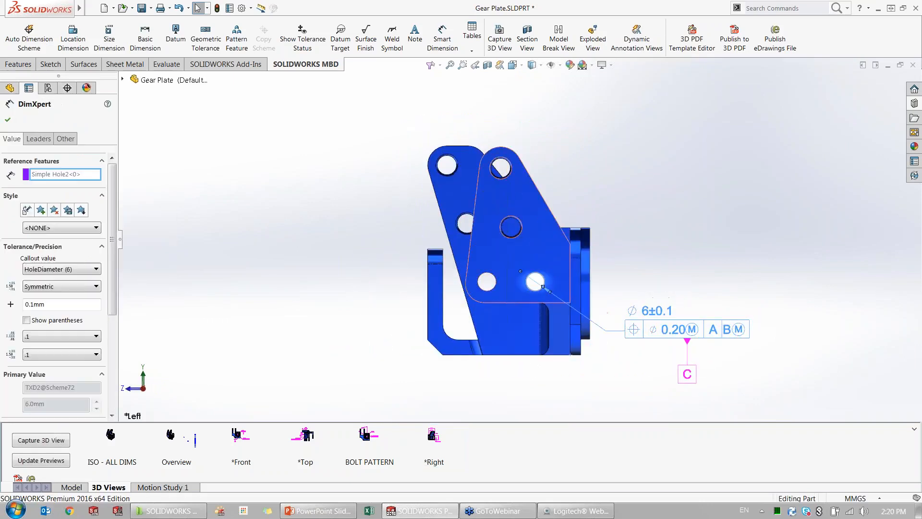
pyautogui.click(660, 263)
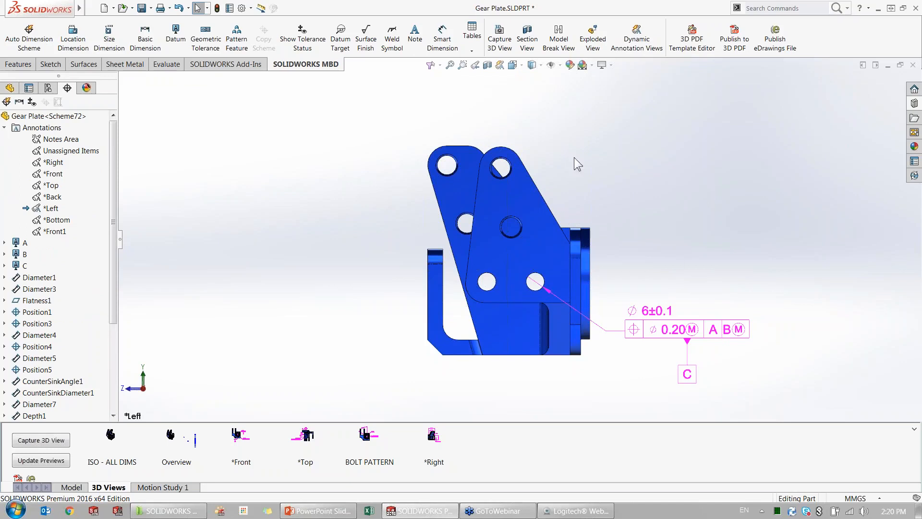
# Activate the Unassigned Items annotation view
pyautogui.rightClick(57, 156)
pyautogui.click(72, 157)
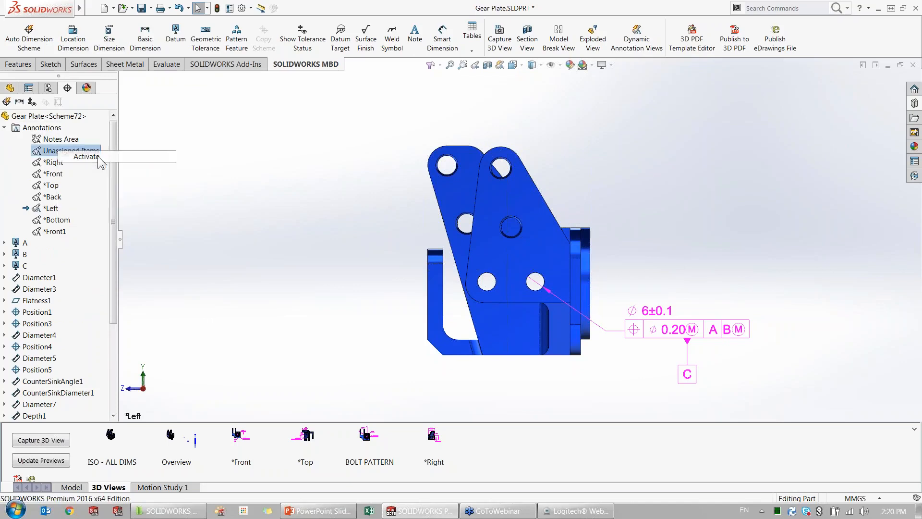
pyautogui.rightClick(42, 130)
pyautogui.click(228, 111)
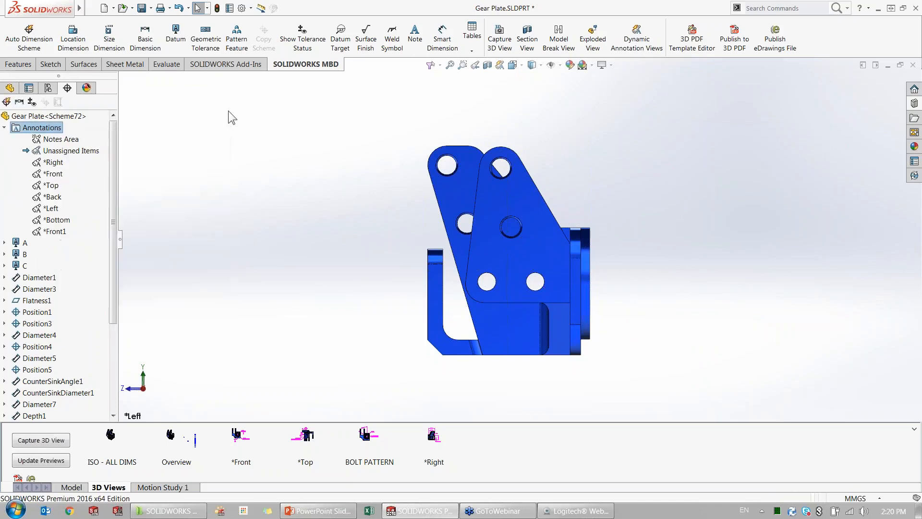
# Activate the *Left annotation view and show the Unassigned Items annotation view along with it
pyautogui.rightClick(51, 211)
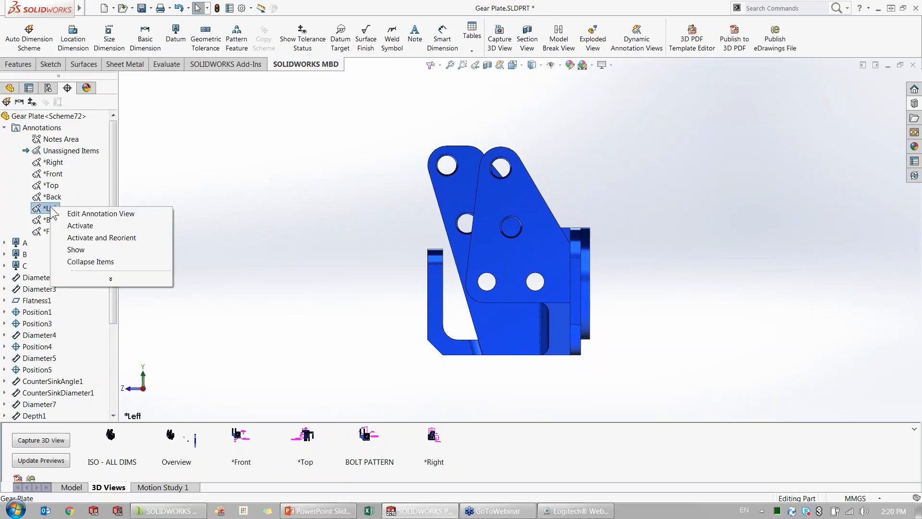
pyautogui.click(79, 163)
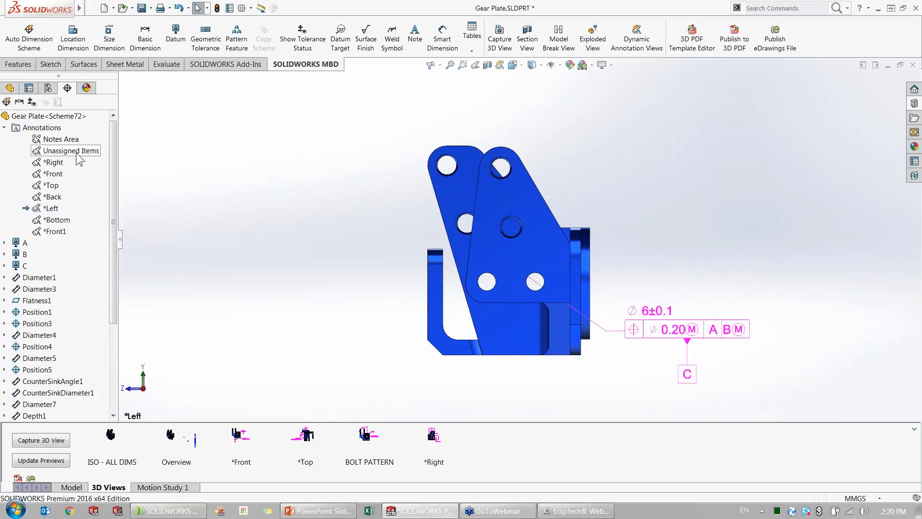
pyautogui.rightClick(75, 152)
pyautogui.click(92, 183)
# Turn on the display of feature dimensions for the part's annotations
pyautogui.rightClick(42, 127)
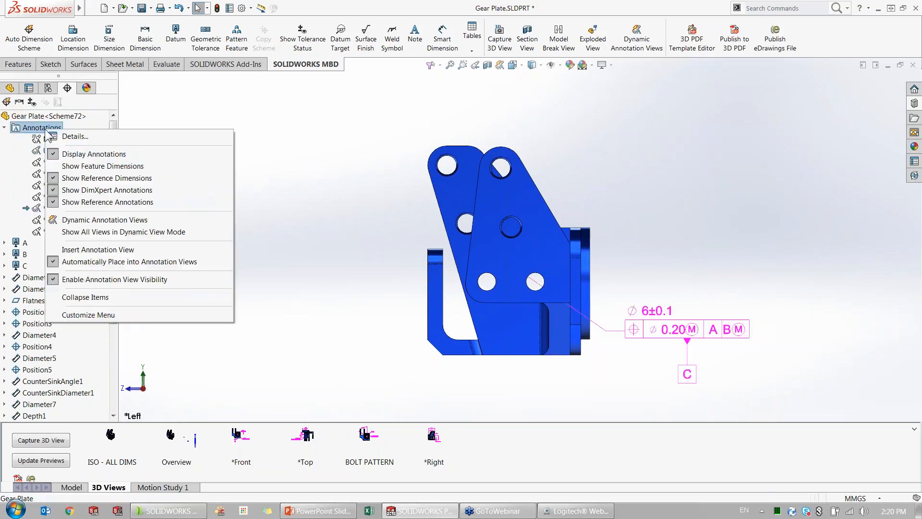
pyautogui.click(158, 166)
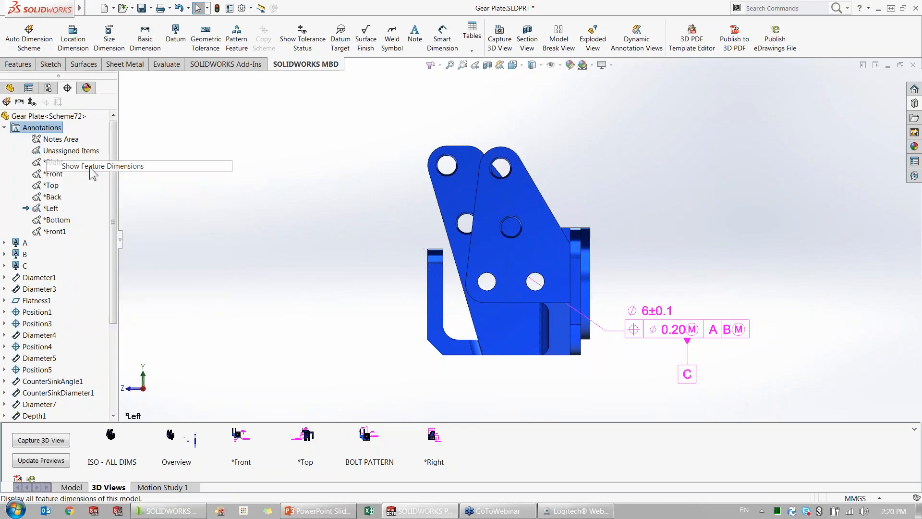
pyautogui.scroll(1, 218, 160)
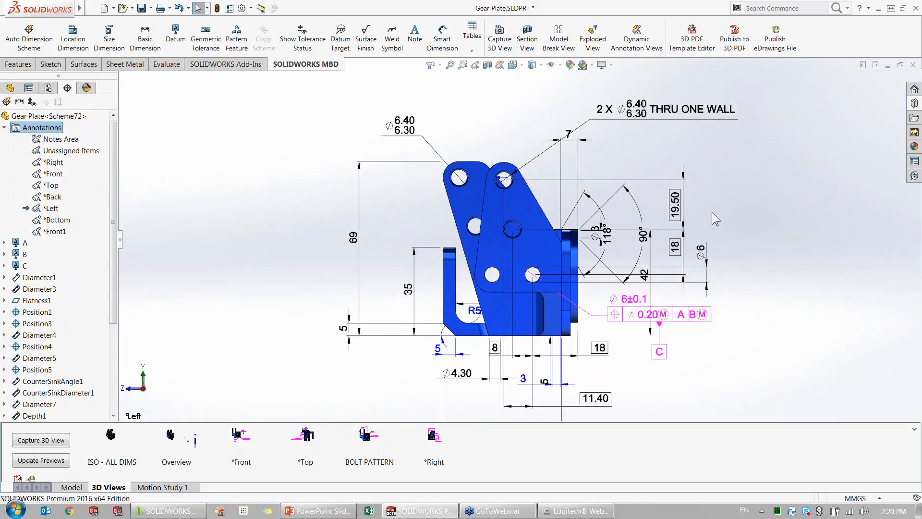
# Assign the boxed basic dimensions 19.50, 18, 18, 11.40 and 8 to the *Left annotation view and hide the Unassigned Items
pyautogui.click(675, 204)
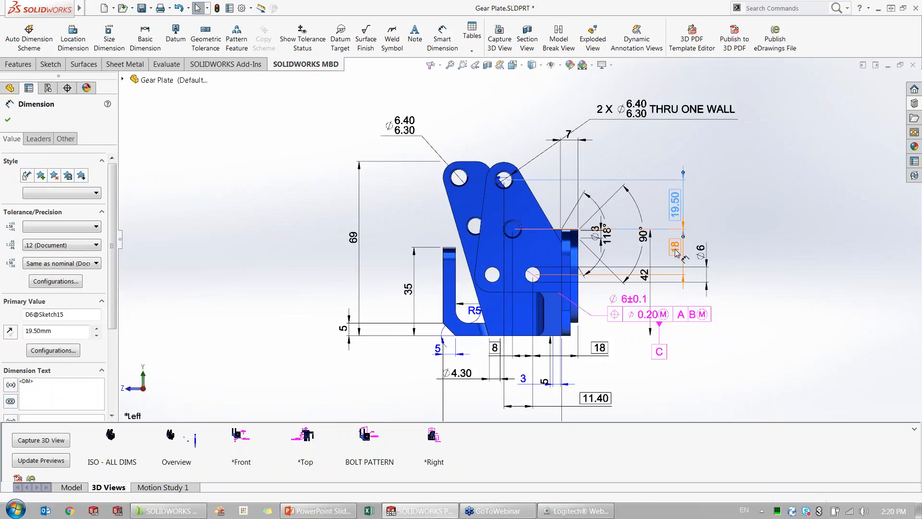
pyautogui.keyDown('ctrl'); pyautogui.click(675, 248); pyautogui.keyUp('ctrl')
pyautogui.keyDown('ctrl'); pyautogui.click(600, 347); pyautogui.keyUp('ctrl')
pyautogui.keyDown('ctrl'); pyautogui.click(596, 397); pyautogui.keyUp('ctrl')
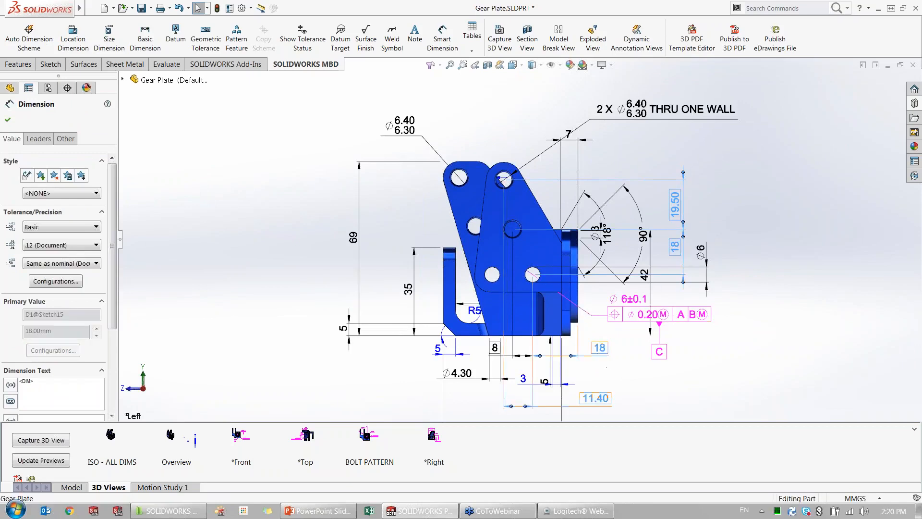
pyautogui.keyDown('ctrl'); pyautogui.click(501, 354); pyautogui.keyUp('ctrl')
pyautogui.press('`')
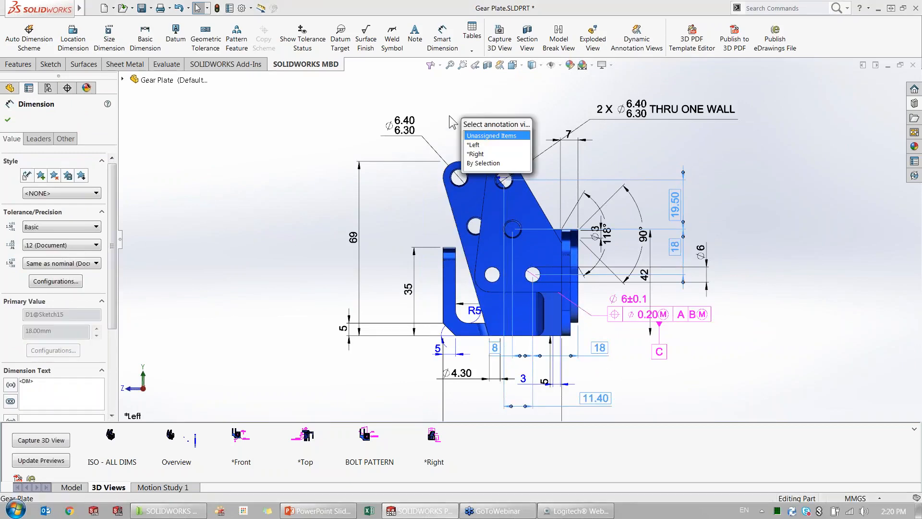
pyautogui.click(475, 145)
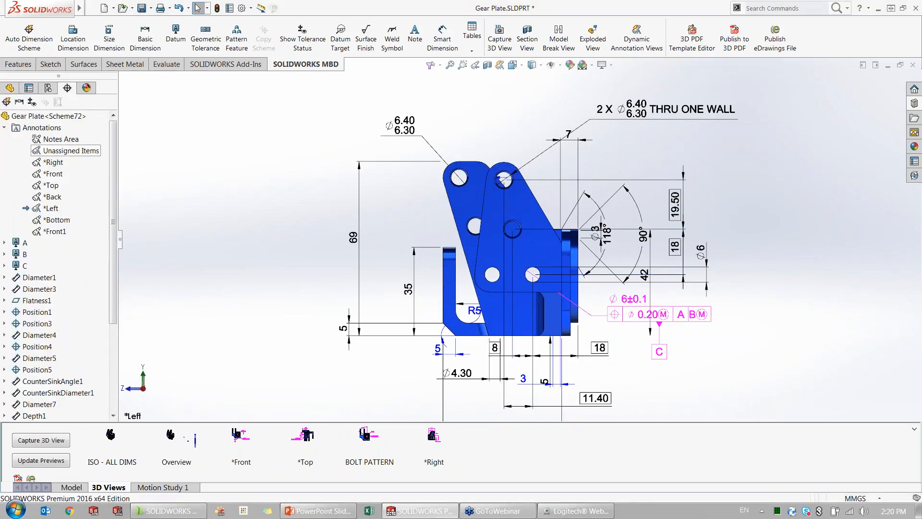
pyautogui.rightClick(60, 155)
pyautogui.click(208, 180)
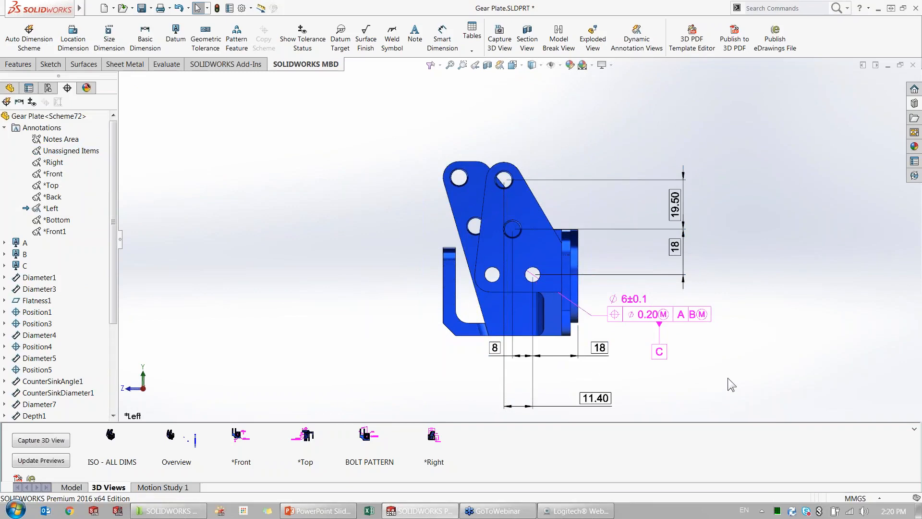
# Frame the dimensioned left side of the part and capture it as a 3D view named *Left
pyautogui.scroll(-3, 728, 374)
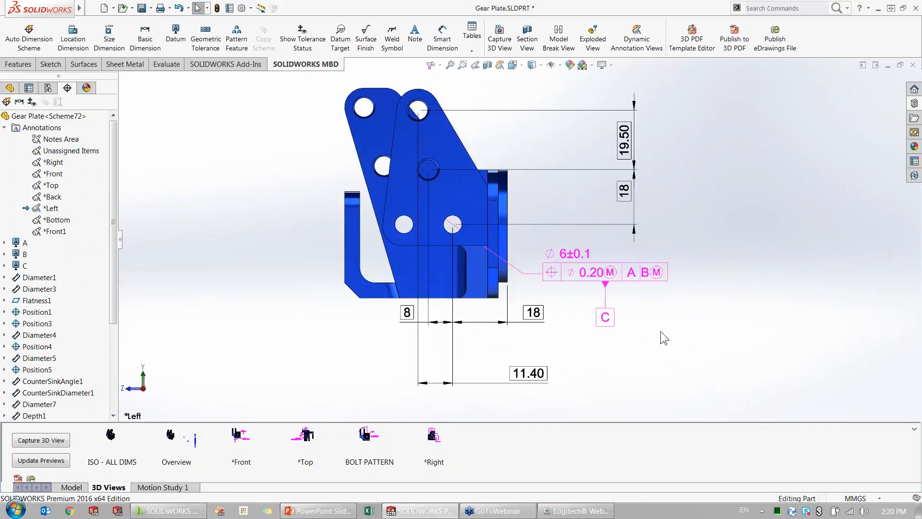
pyautogui.scroll(1, 670, 324)
pyautogui.scroll(1, 670, 294)
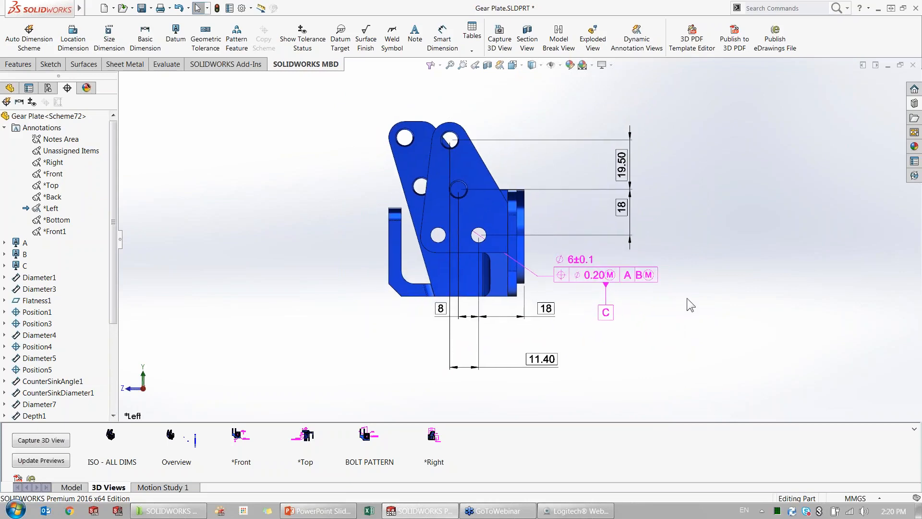
pyautogui.click(30, 441)
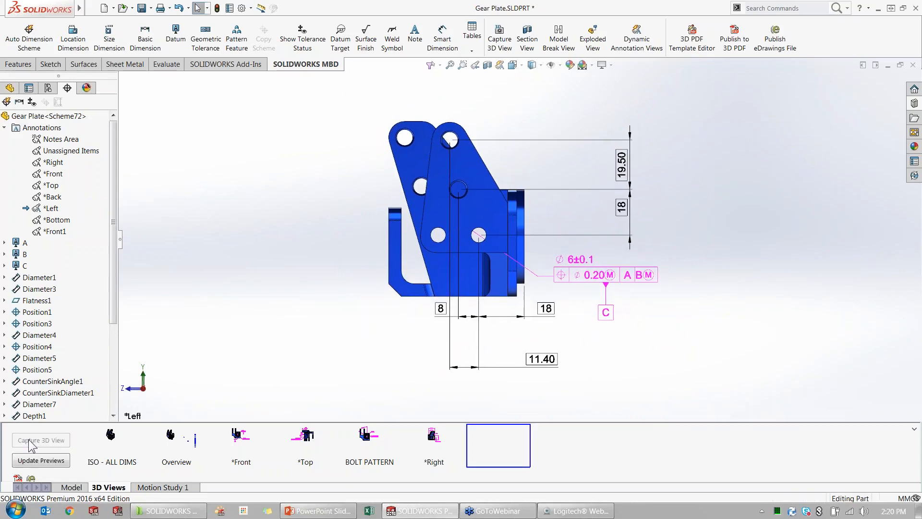
pyautogui.click(7, 120)
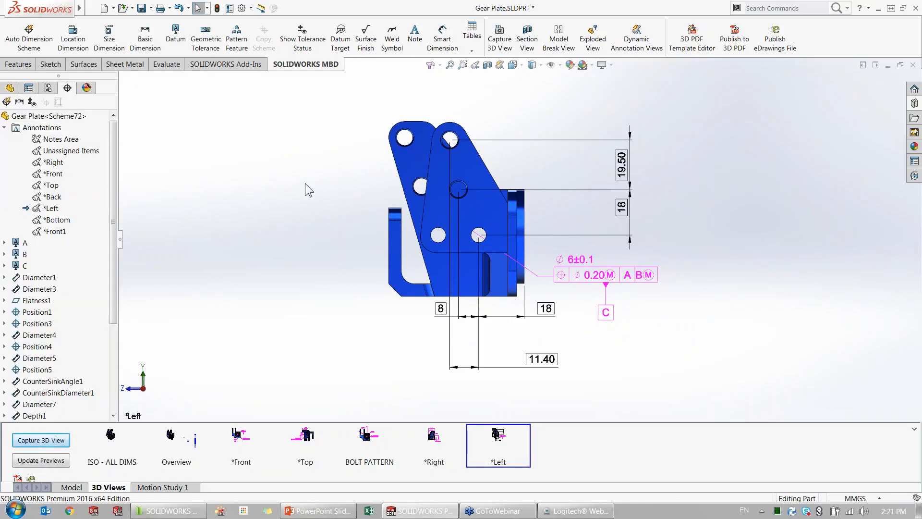
# Insert a new annotation view that uses the *Left view orientation as its viewing direction
pyautogui.scroll(-2, 379, 149)
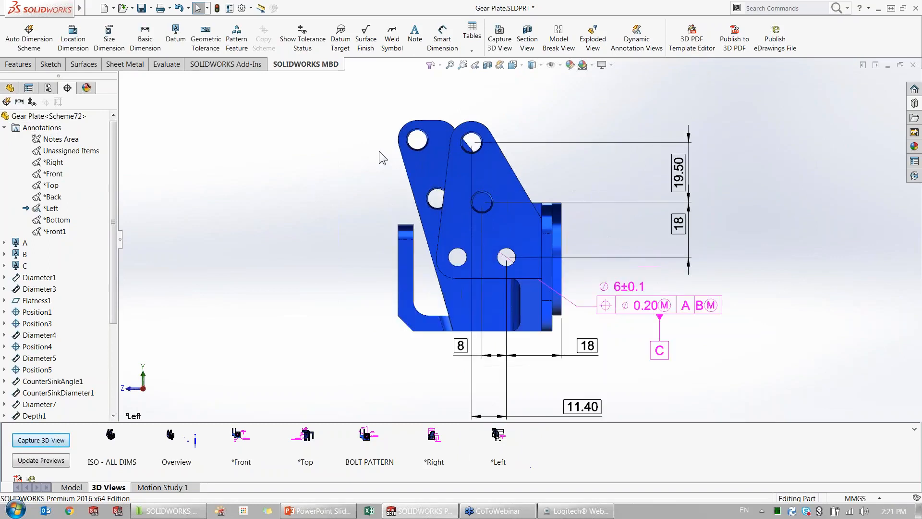
pyautogui.click(436, 170)
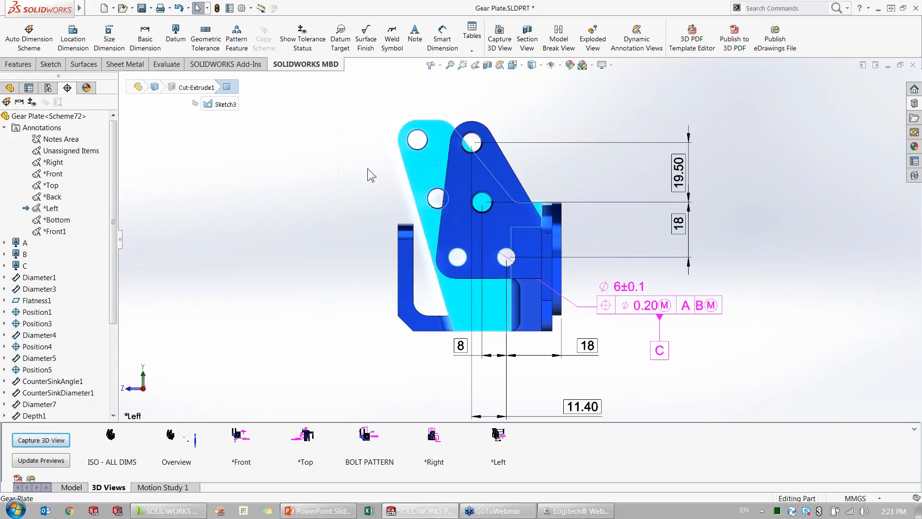
pyautogui.rightClick(36, 129)
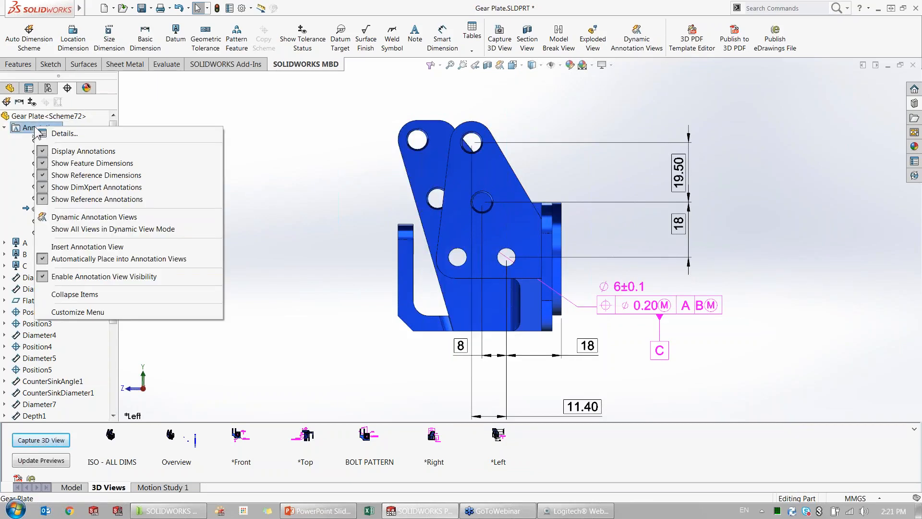
pyautogui.click(97, 247)
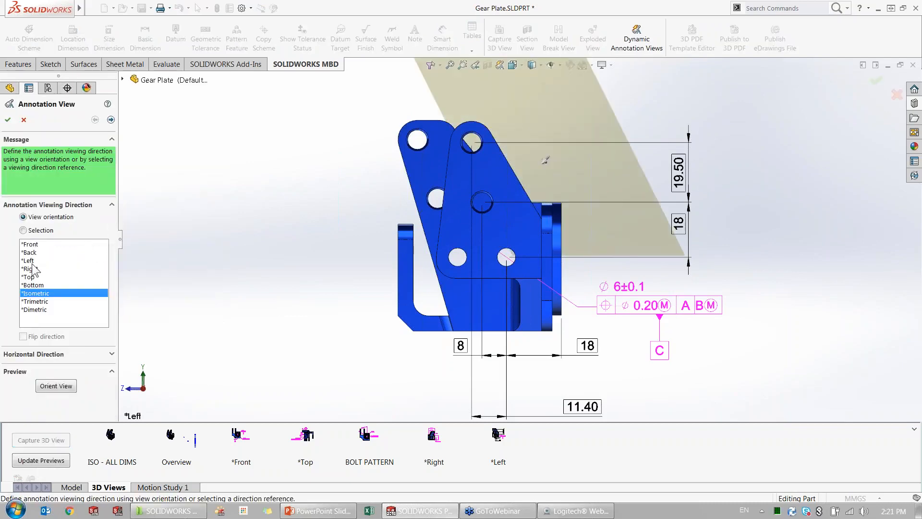
pyautogui.click(29, 261)
pyautogui.click(8, 120)
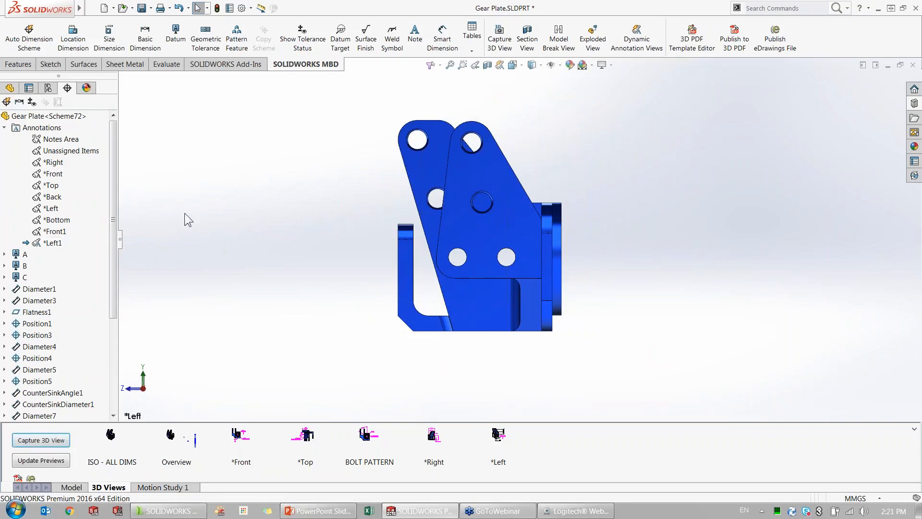
# Create a planar section view of the part through the Right reference plane with no offset
pyautogui.click(488, 65)
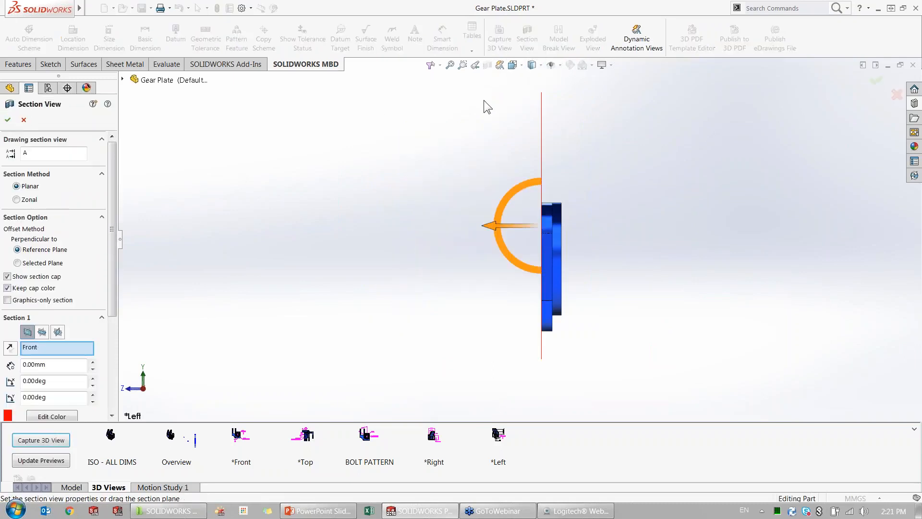
pyautogui.click(58, 332)
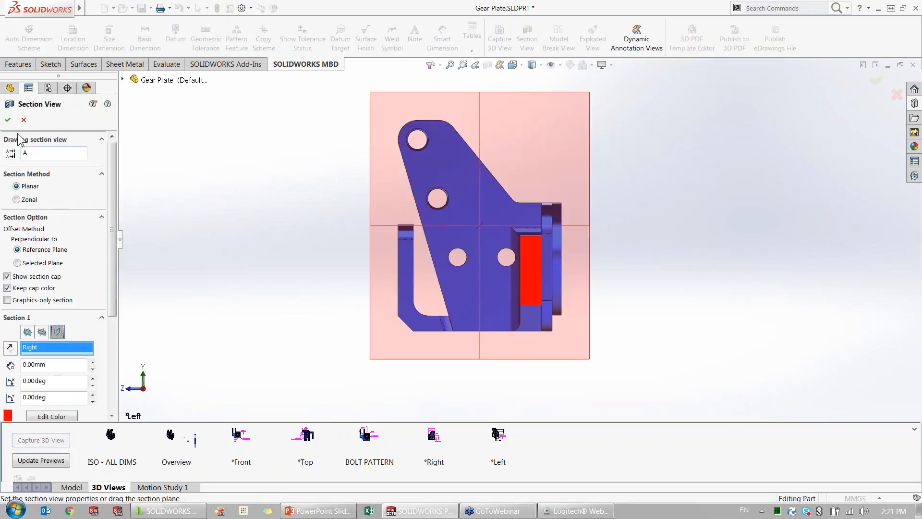
pyautogui.click(7, 121)
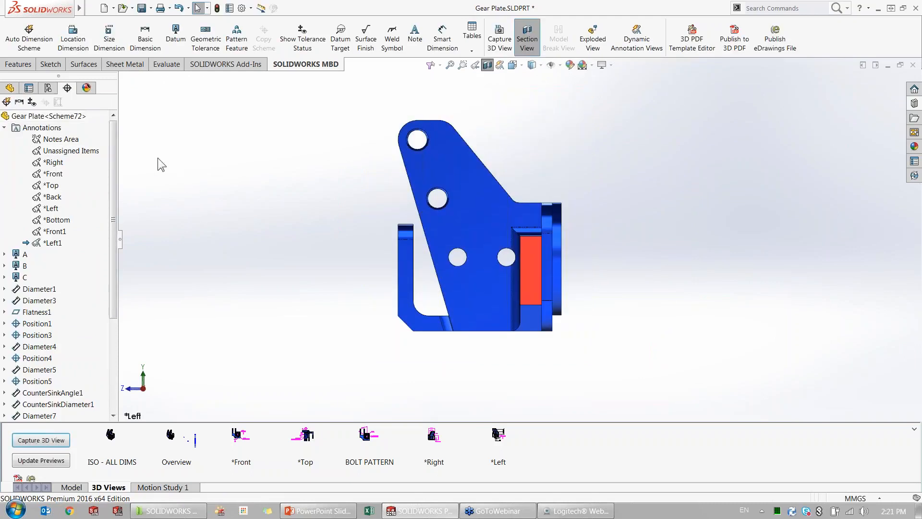
# Capture the sectioned model as a 3D view named SECTION VIEW
pyautogui.click(50, 439)
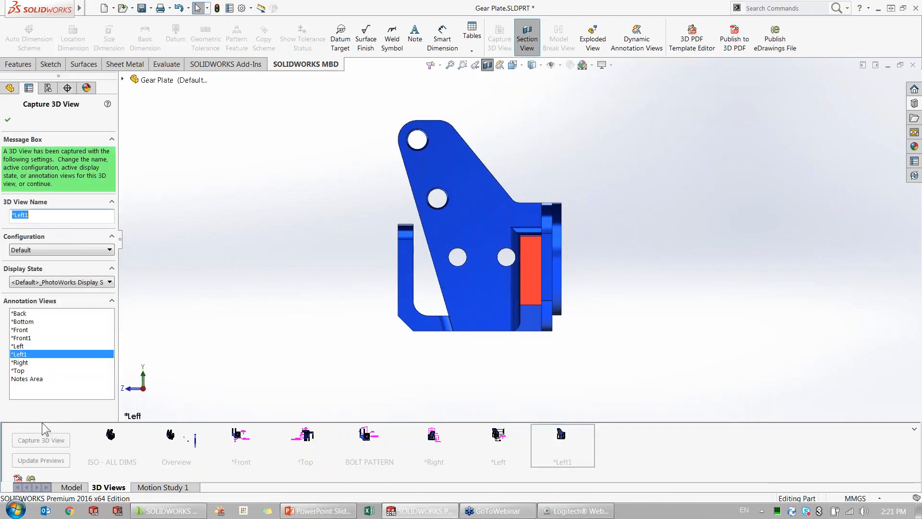
pyautogui.write('SECTION')
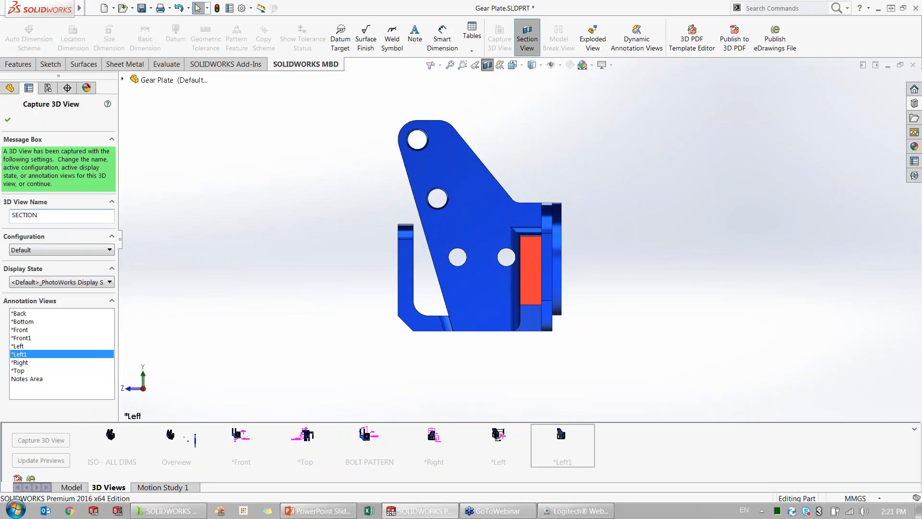
pyautogui.write(' VIEW')
pyautogui.click(8, 120)
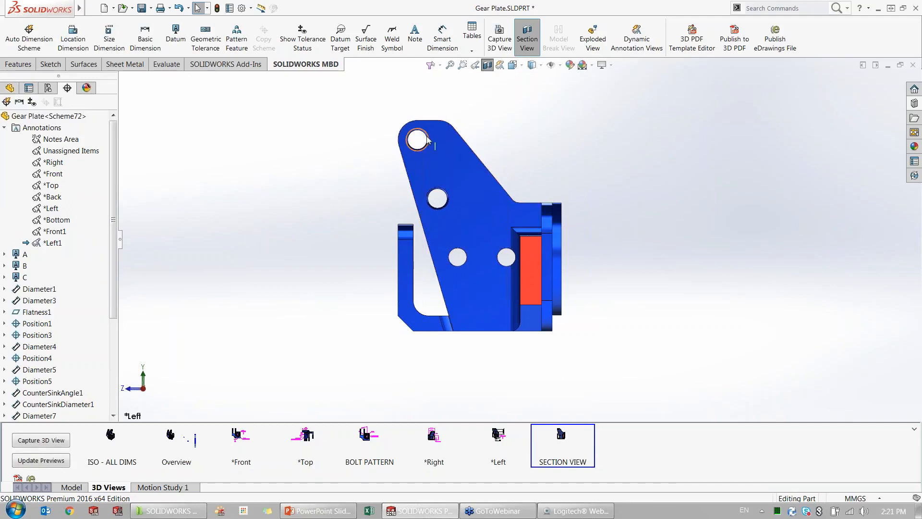
# Add a DimXpert size dimension to the pattern of two upper holes in the sectioned plate, placing it beside the upper hole
pyautogui.moveTo(418, 167); pyautogui.dragTo(444, 166, button='middle')
pyautogui.scroll(-5, 444, 165)
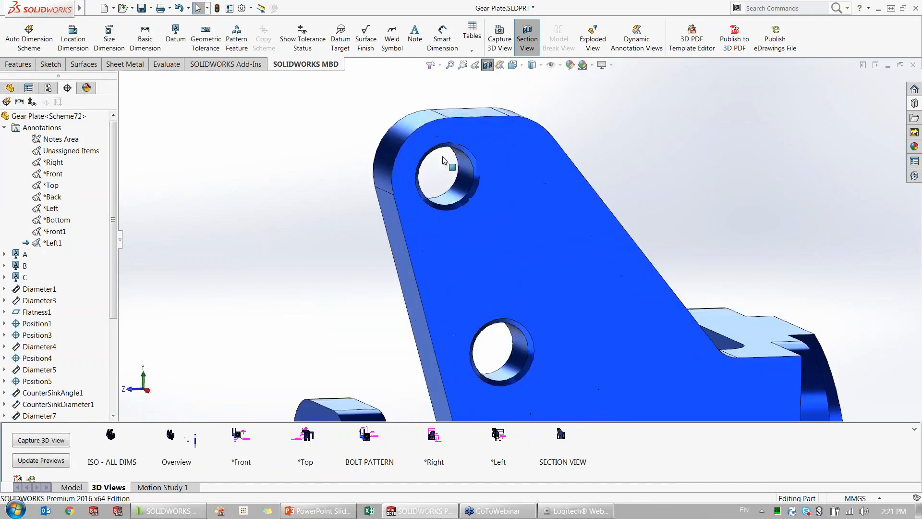
pyautogui.click(464, 182)
pyautogui.click(488, 151)
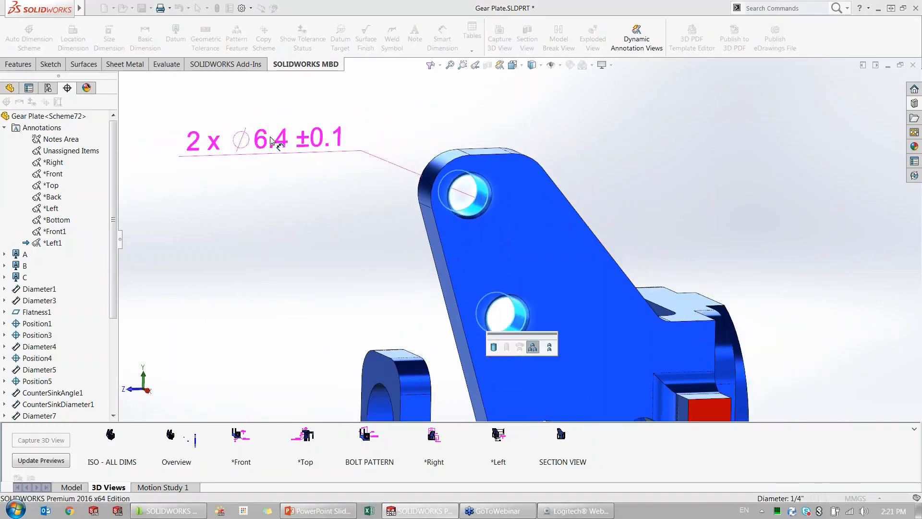
pyautogui.click(284, 134)
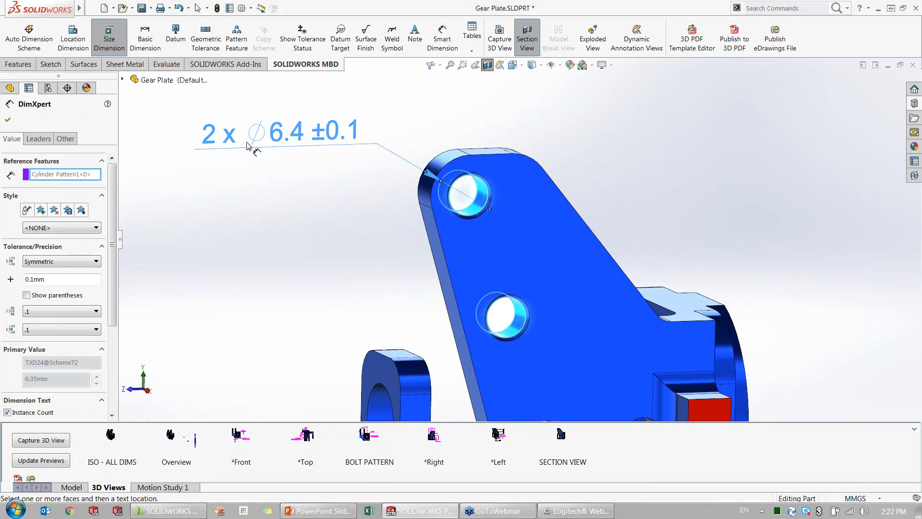
# Enable creation of chain basic dimensions in the document's DimXpert geometric tolerance settings
pyautogui.click(243, 12)
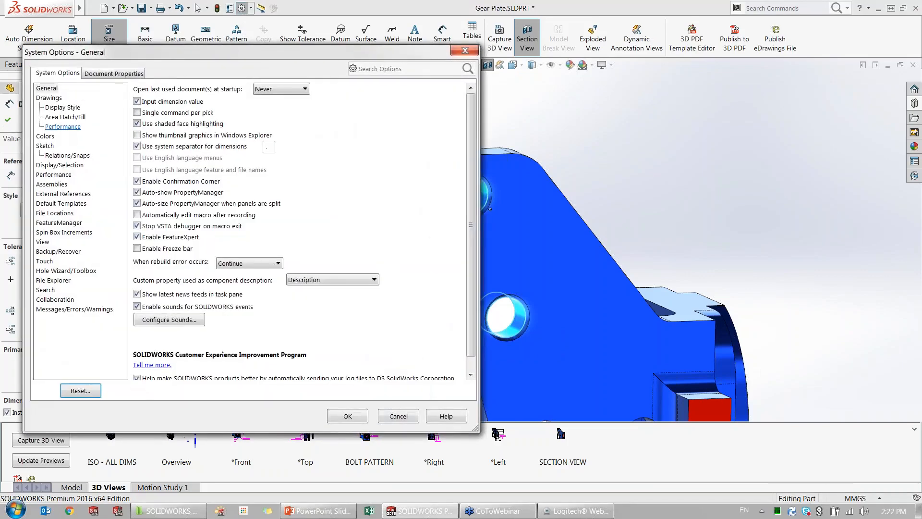
pyautogui.click(114, 74)
pyautogui.click(58, 136)
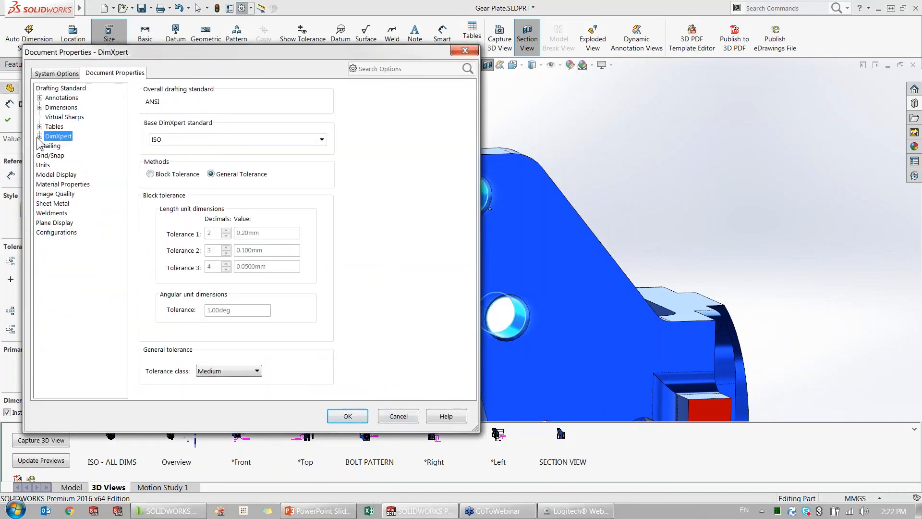
pyautogui.click(41, 136)
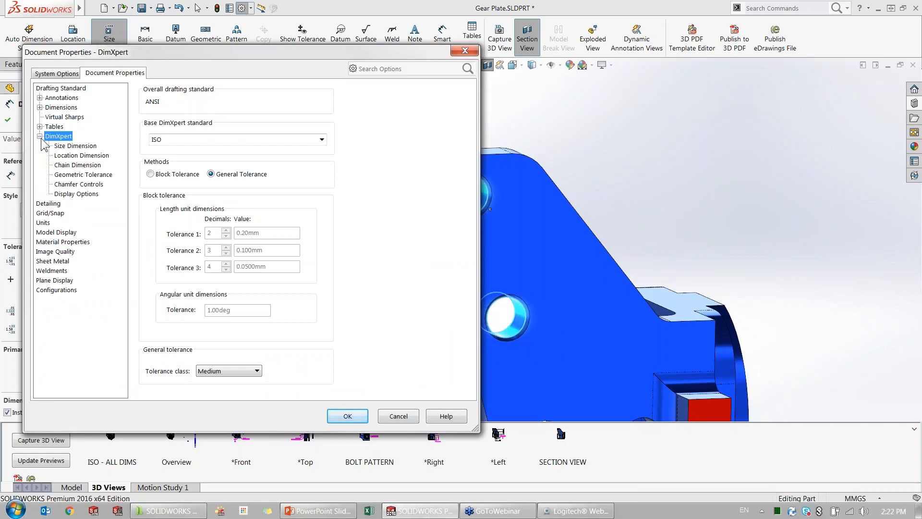
pyautogui.click(73, 146)
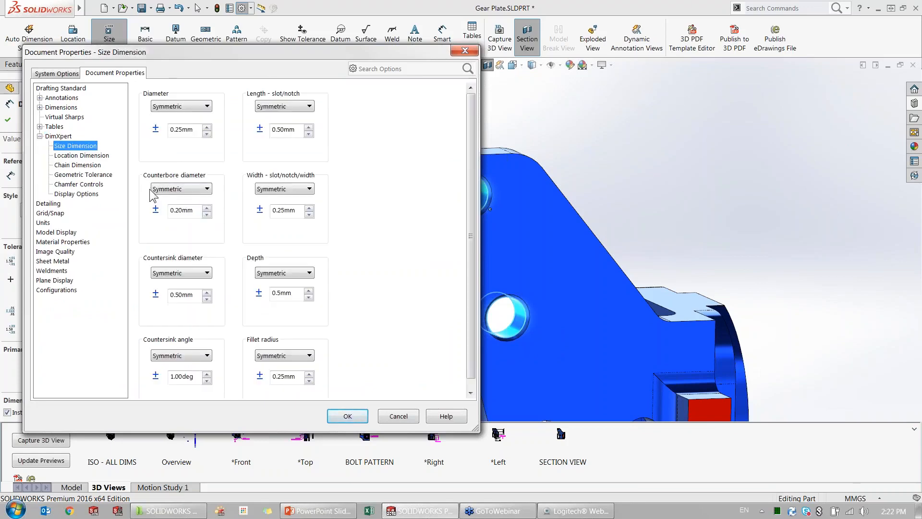
pyautogui.click(80, 156)
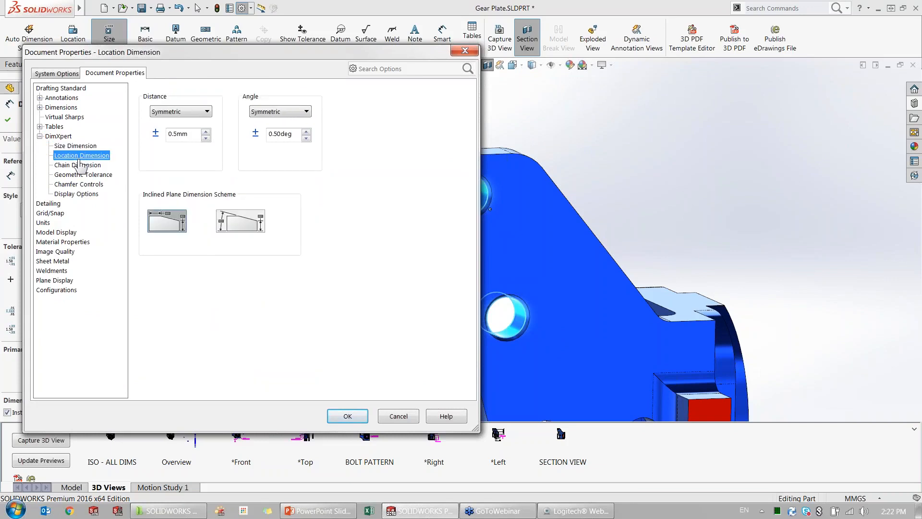
pyautogui.click(80, 165)
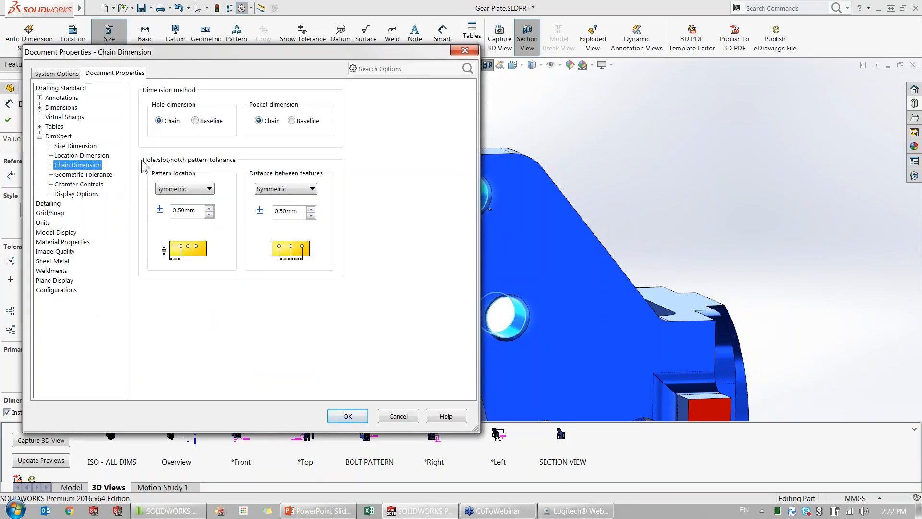
pyautogui.click(94, 178)
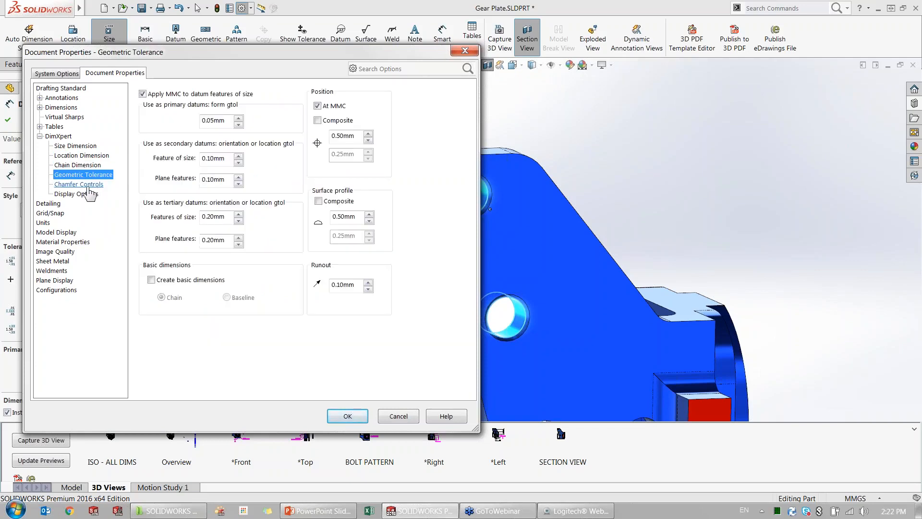
pyautogui.click(152, 280)
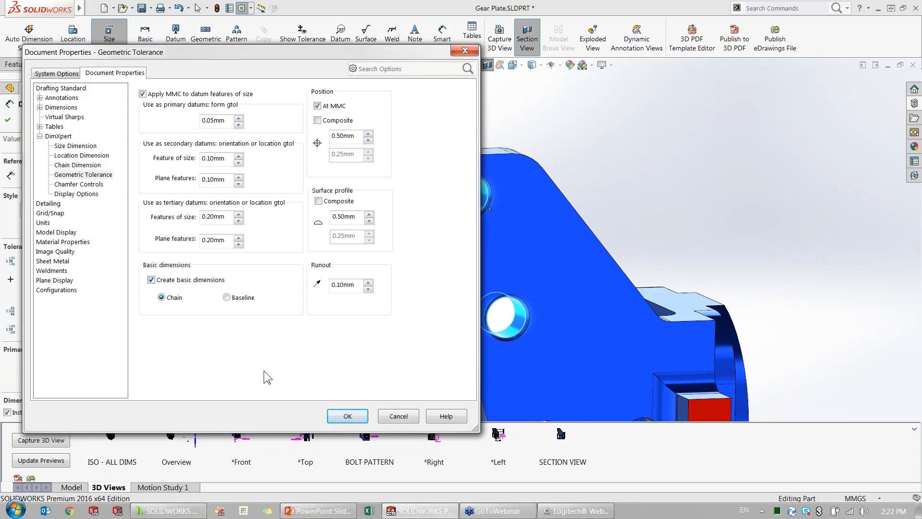
pyautogui.click(346, 417)
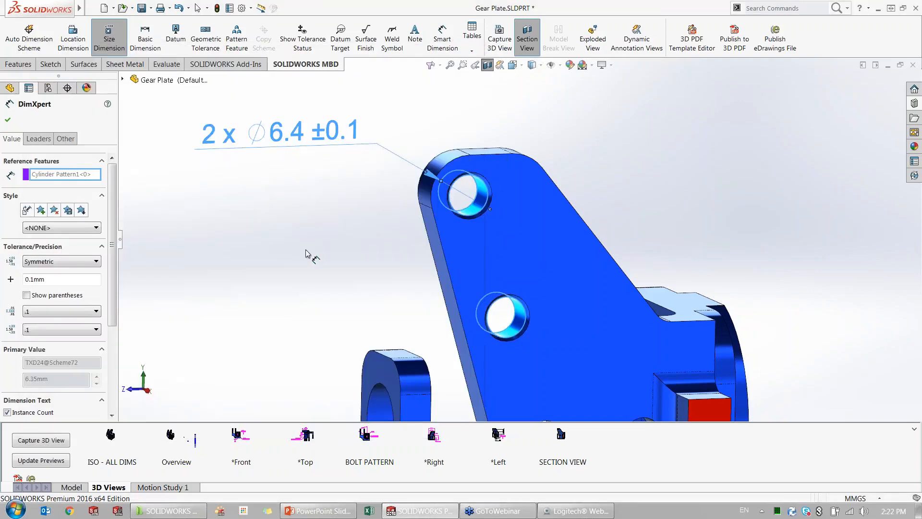
# Start a geometric tolerance for the dimensioned two-hole pattern with a position symbol, diameter zone, 0.2 tolerance and maximum material condition
pyautogui.click(206, 36)
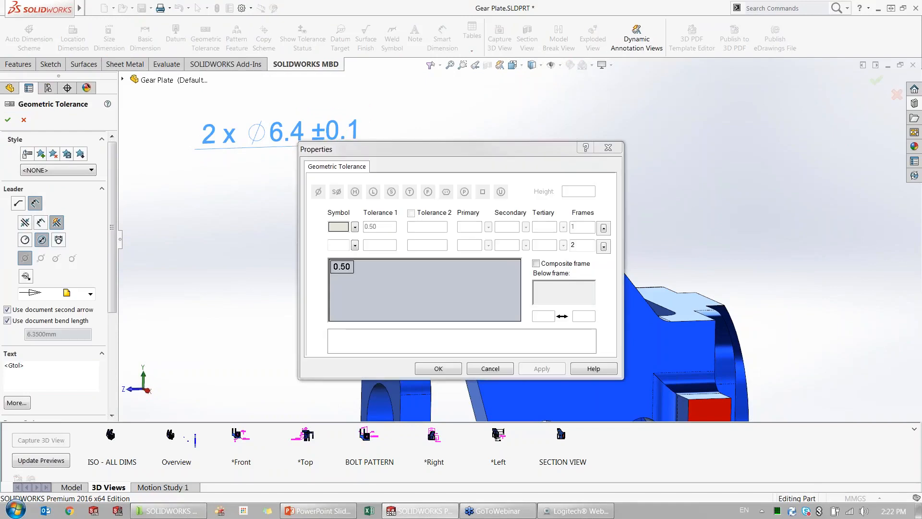
pyautogui.click(354, 227)
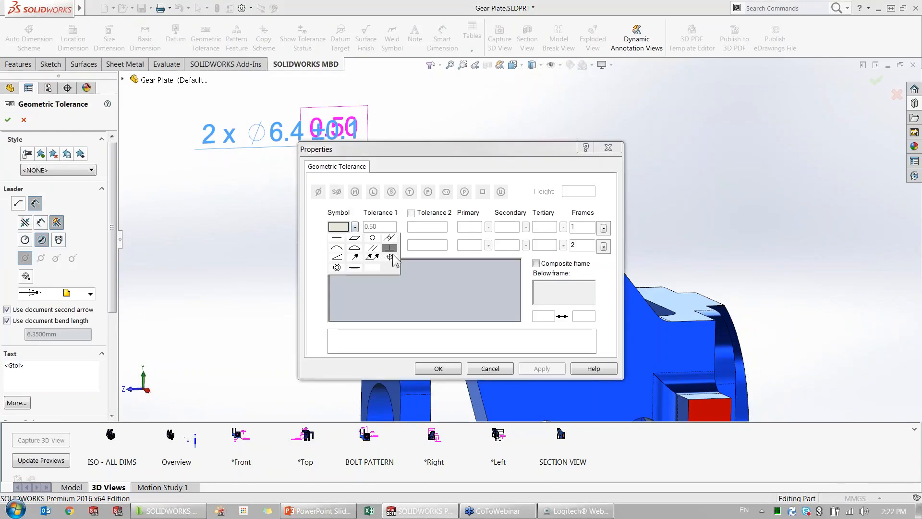
pyautogui.click(380, 247)
pyautogui.click(354, 227)
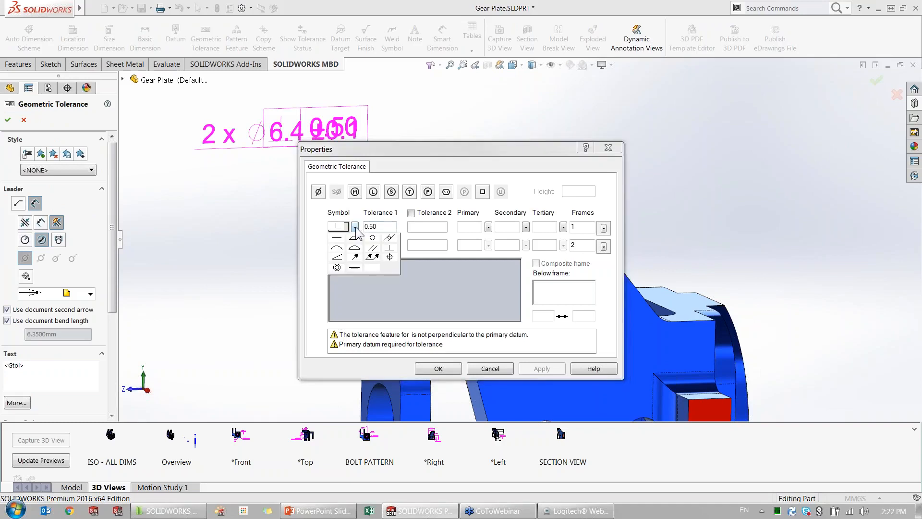
pyautogui.click(390, 257)
pyautogui.click(318, 191)
pyautogui.click(355, 192)
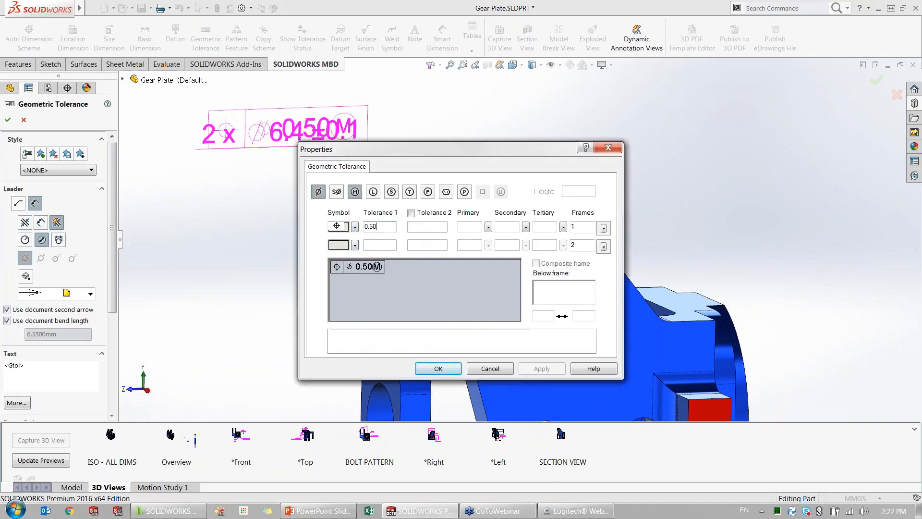
pyautogui.press('BackSpace')
pyautogui.press('BackSpace')
pyautogui.write('2')
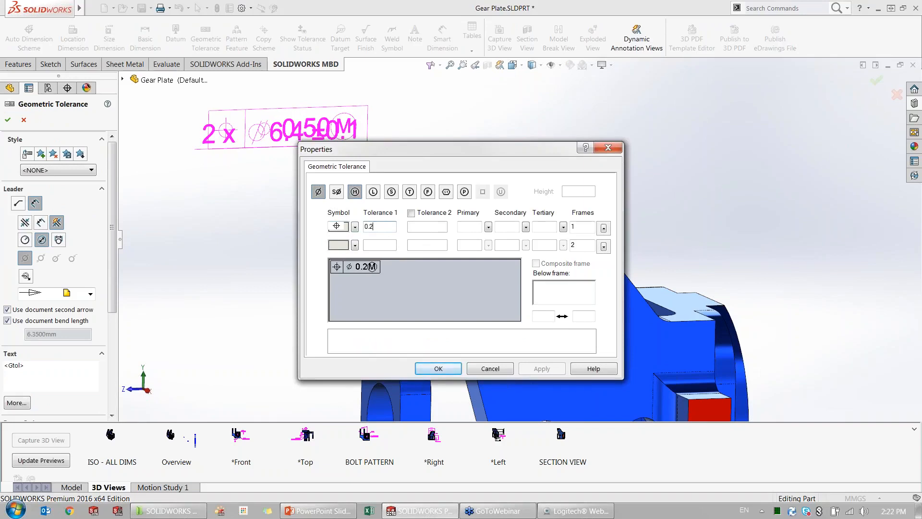
# Reference datums A, B and C as primary, secondary and tertiary in the position tolerance and apply it to the hole pattern
pyautogui.click(472, 228)
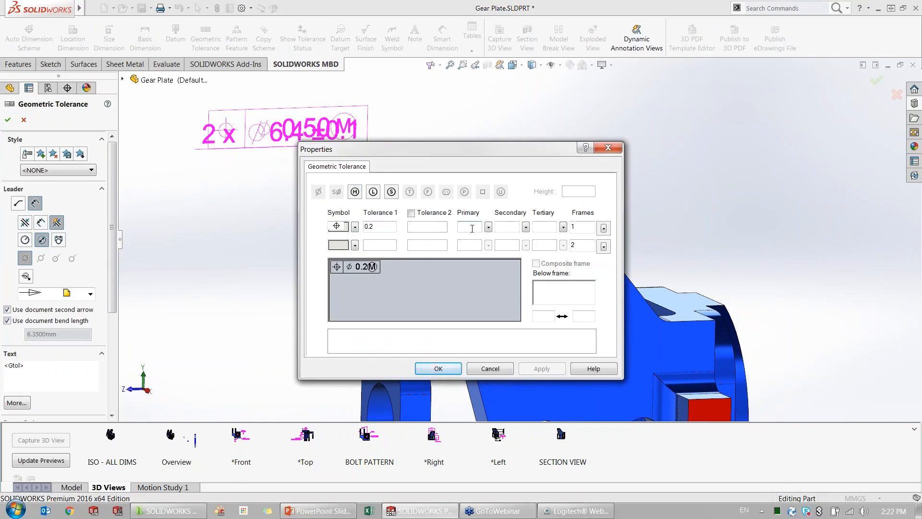
pyautogui.write('A')
pyautogui.click(507, 227)
pyautogui.write('B')
pyautogui.click(549, 228)
pyautogui.write('D')
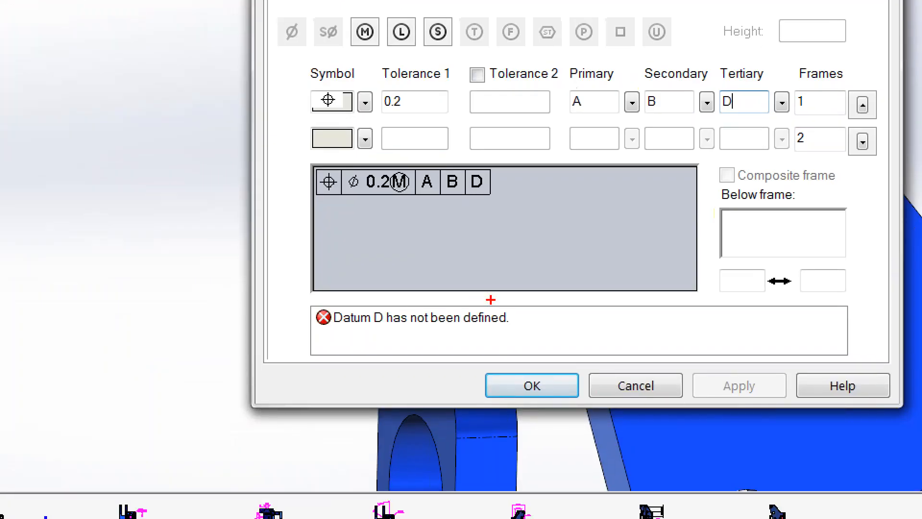
pyautogui.moveTo(418, 325); pyautogui.dragTo(338, 313)
pyautogui.moveTo(332, 276)
pyautogui.mouseDown()
pyautogui.moveTo(328, 343)
pyautogui.moveTo(542, 334)
pyautogui.moveTo(425, 280)
pyautogui.mouseUp()
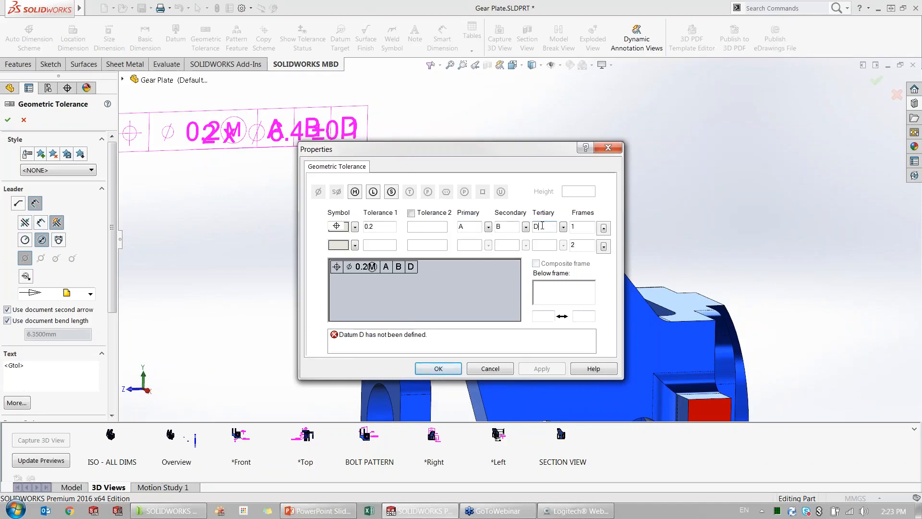
pyautogui.press('BackSpace')
pyautogui.write('C')
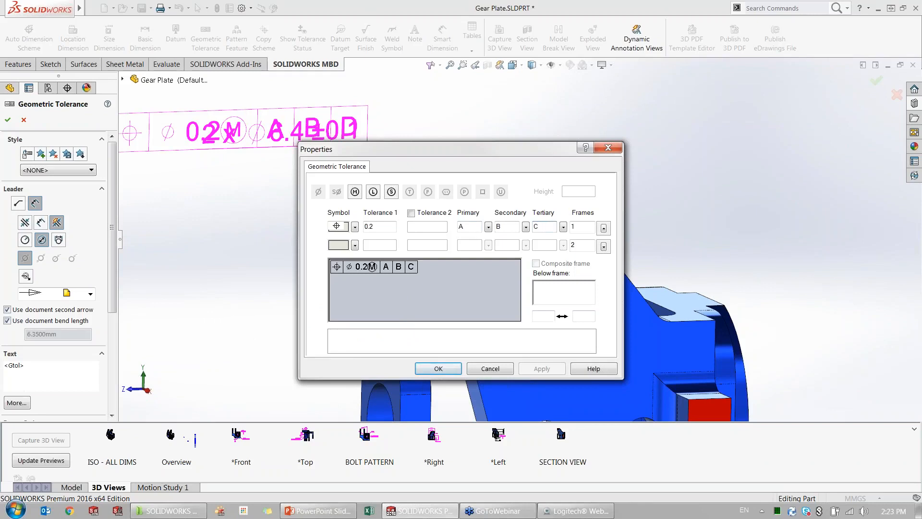
pyautogui.click(438, 369)
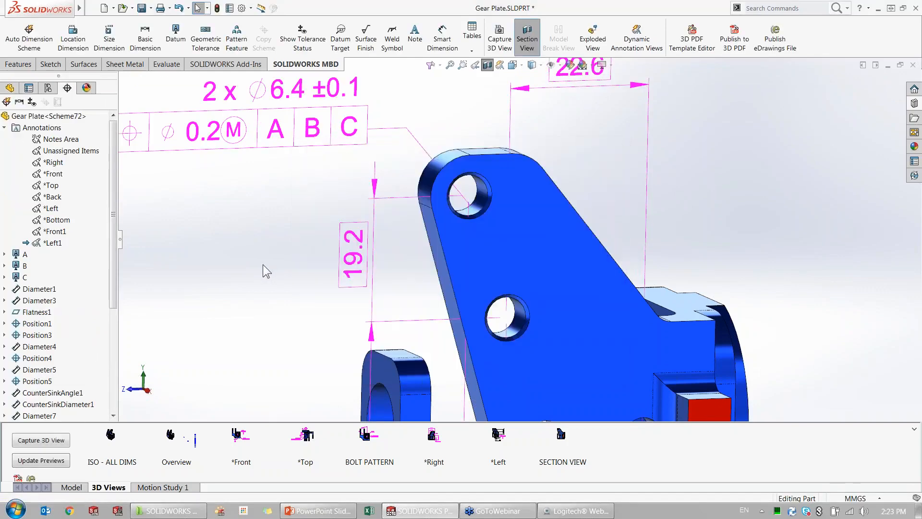
# Activate the SECTION VIEW 3D view, reposition the model and recapture the view under the same name with the new annotations
pyautogui.click(565, 444)
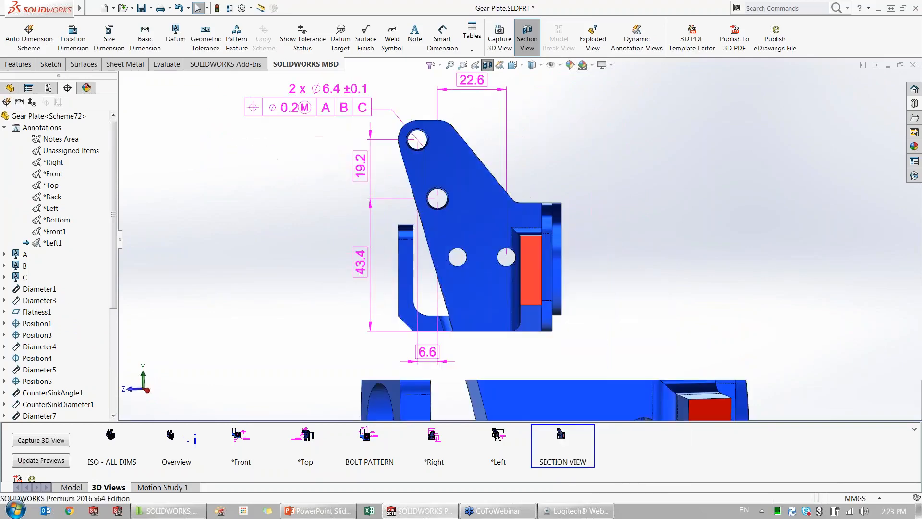
pyautogui.keyDown('ctrl'); pyautogui.moveTo(600, 157); pyautogui.dragTo(624, 180, button='middle'); pyautogui.keyUp('ctrl')
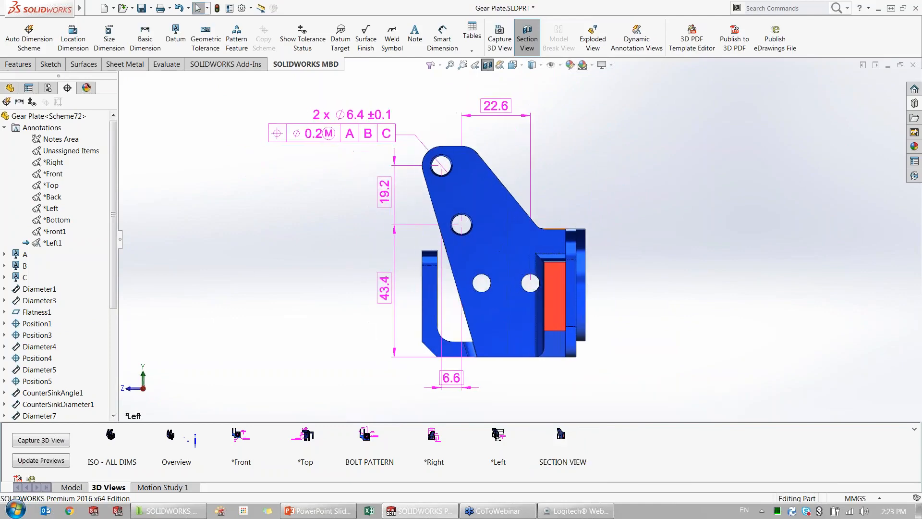
pyautogui.rightClick(566, 450)
pyautogui.click(606, 447)
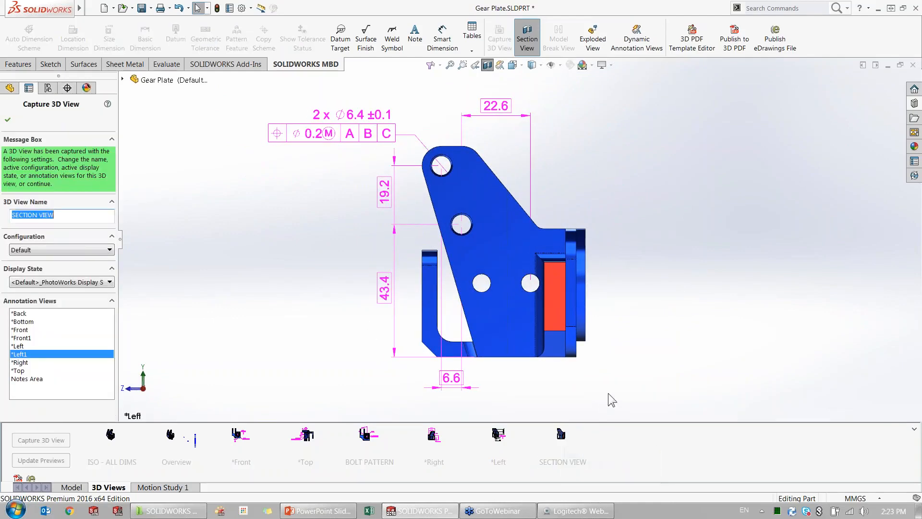
pyautogui.press('Return')
# Display the *Left 3D view of the part
pyautogui.doubleClick(499, 441)
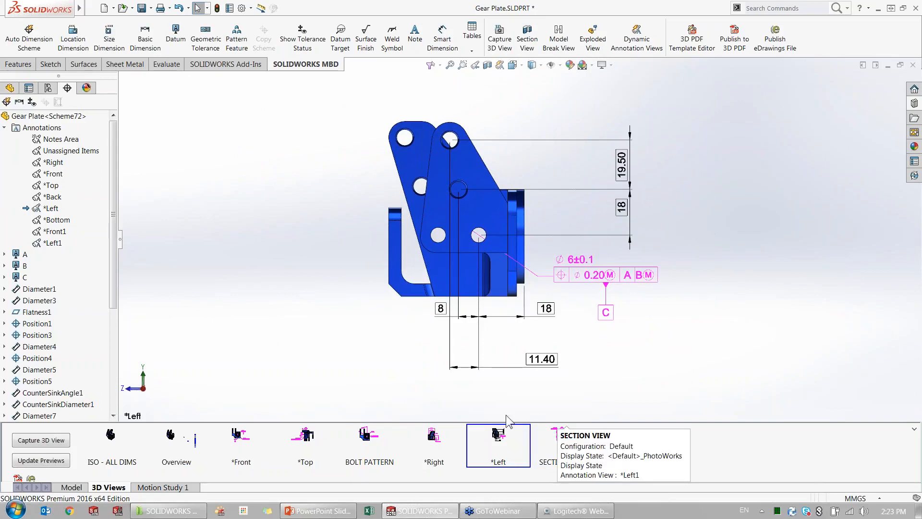
pyautogui.click(320, 509)
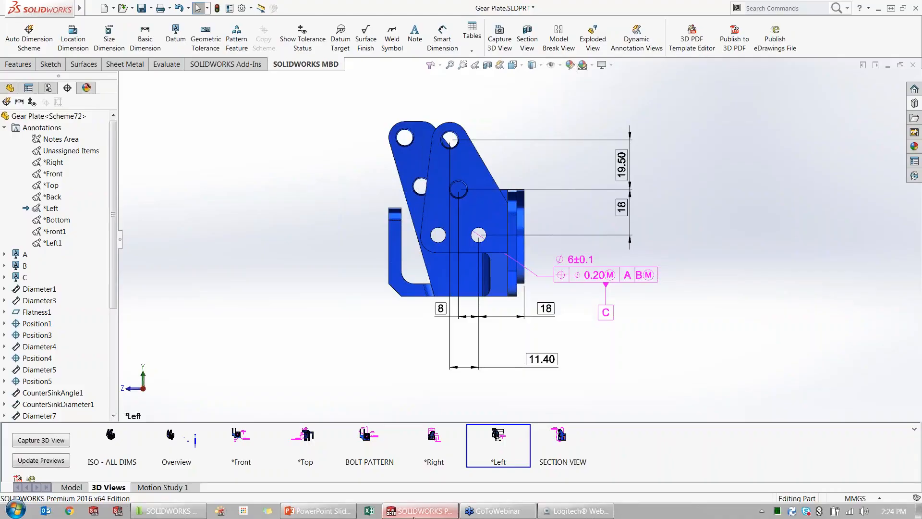
pyautogui.click(420, 511)
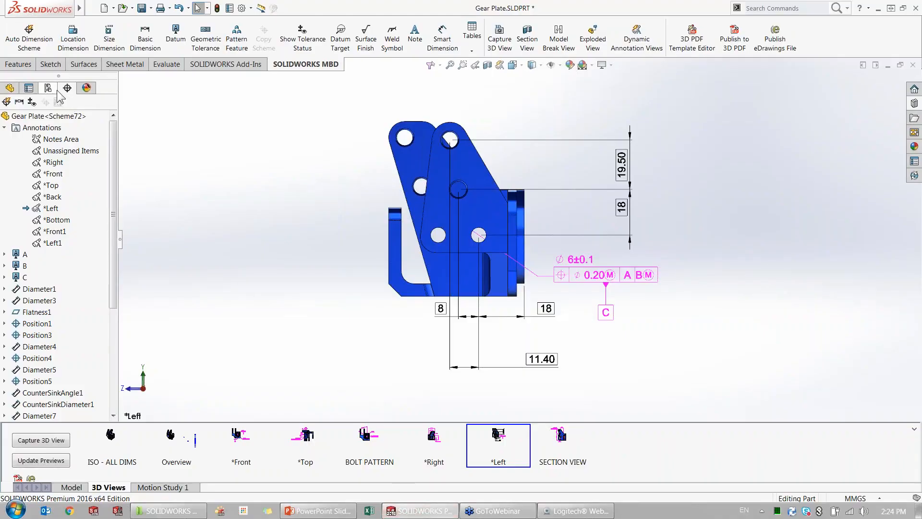
# Show the *Right 3D view and activate the part's Version 2 configuration
pyautogui.click(434, 437)
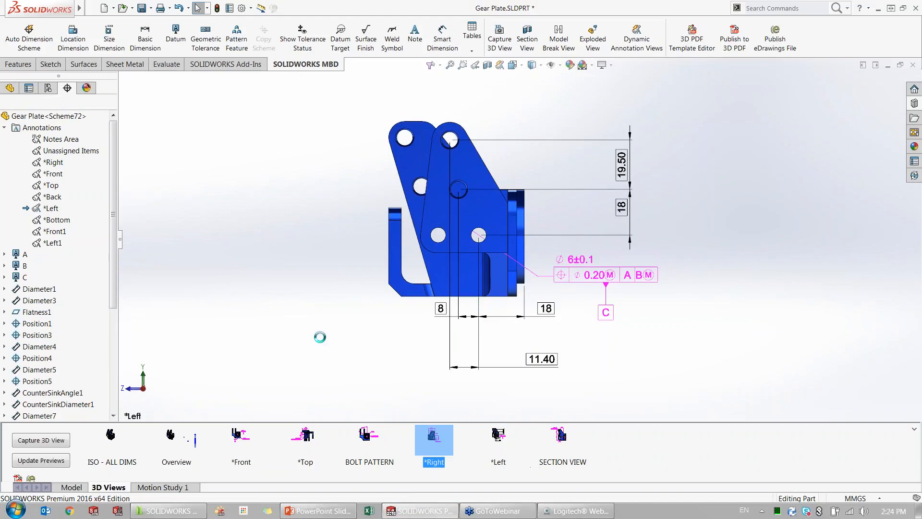
pyautogui.click(51, 88)
pyautogui.doubleClick(67, 161)
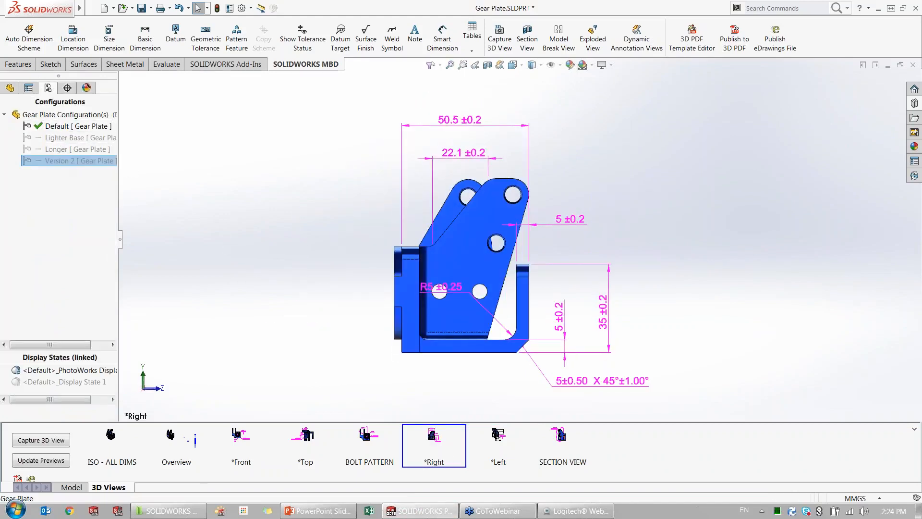
pyautogui.moveTo(551, 272); pyautogui.dragTo(577, 297, button='middle')
pyautogui.scroll(-3, 523, 300)
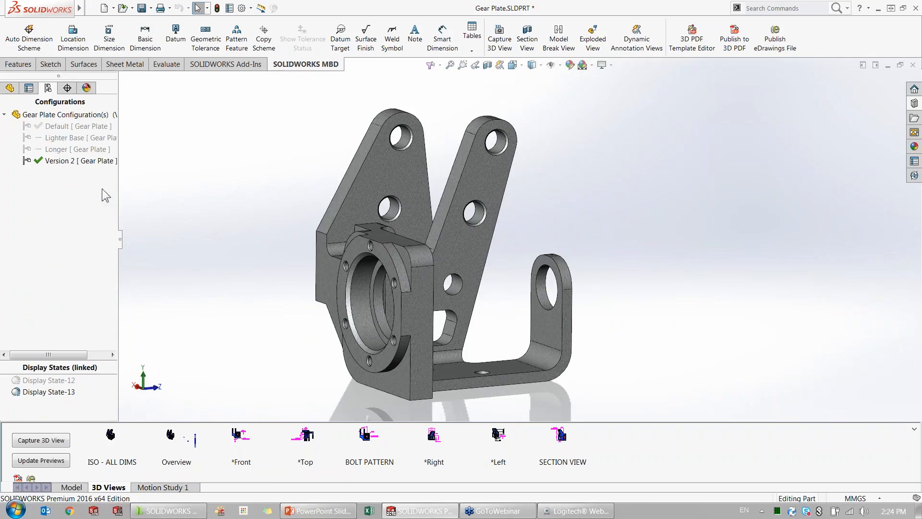
# Copy the DimXpert tolerance scheme from the Default configuration into Version 2
pyautogui.click(67, 89)
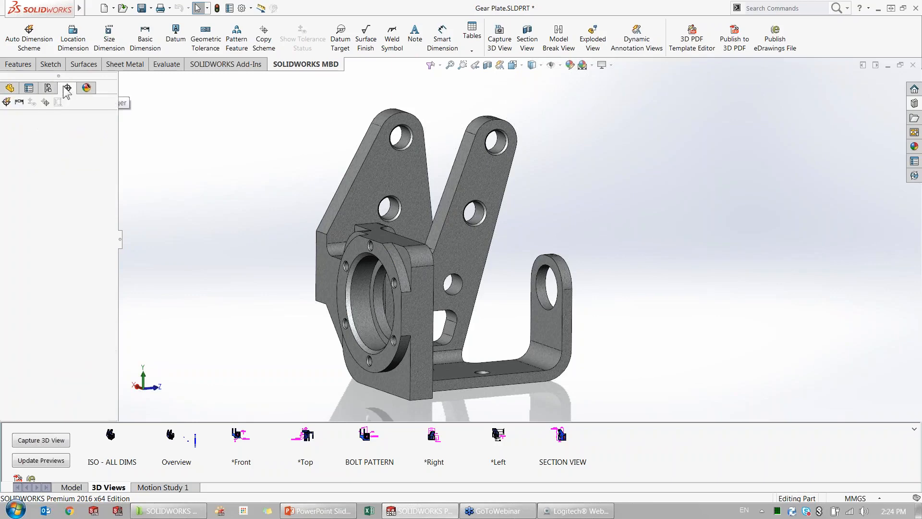
pyautogui.click(45, 102)
pyautogui.click(67, 266)
pyautogui.click(67, 276)
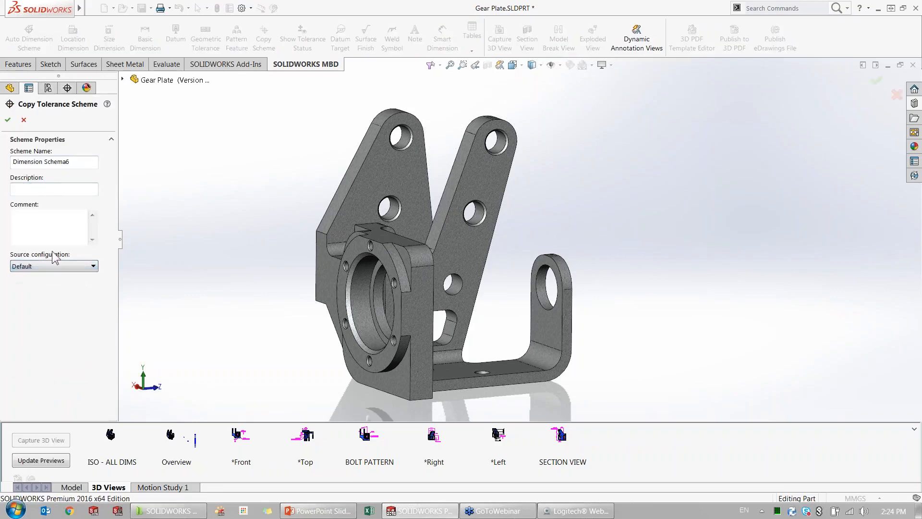
pyautogui.click(8, 120)
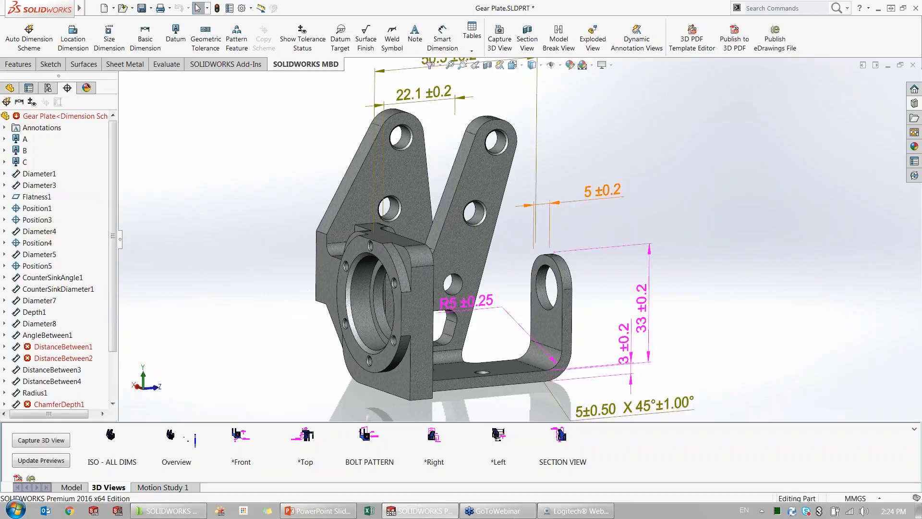
# Delete the dangling 22.1, 50.5 and 5 mm distance dimensions and the 5 mm x 45° chamfer dimension from the copied scheme
pyautogui.scroll(1, 493, 142)
pyautogui.click(444, 117)
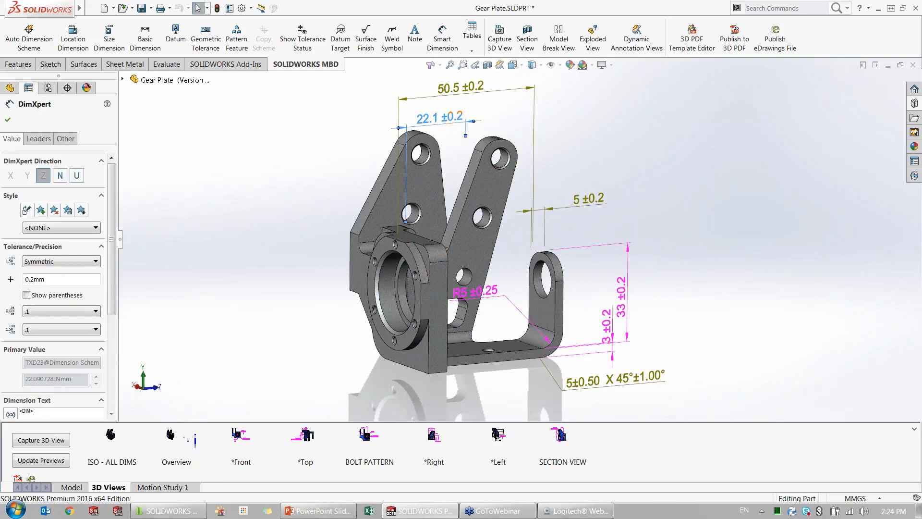
pyautogui.keyDown('ctrl'); pyautogui.click(463, 89); pyautogui.keyUp('ctrl')
pyautogui.keyDown('ctrl'); pyautogui.click(588, 202); pyautogui.keyUp('ctrl')
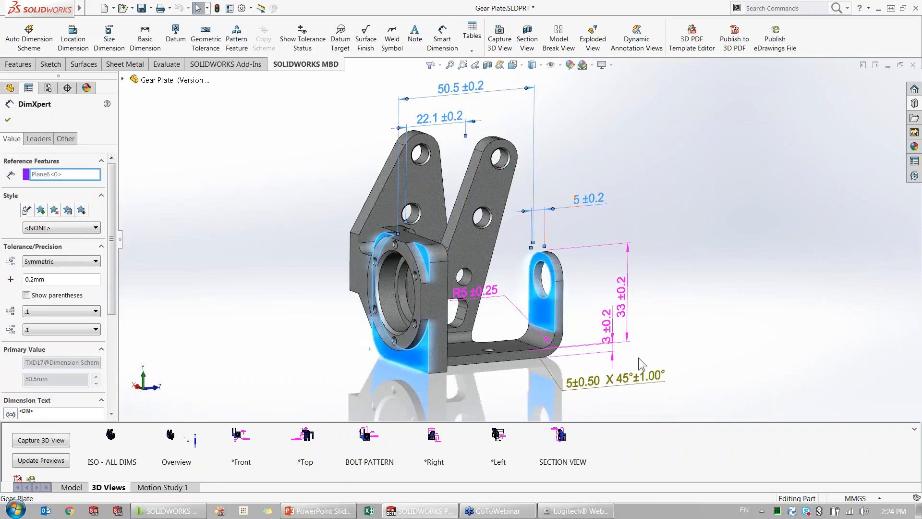
pyautogui.press('Delete')
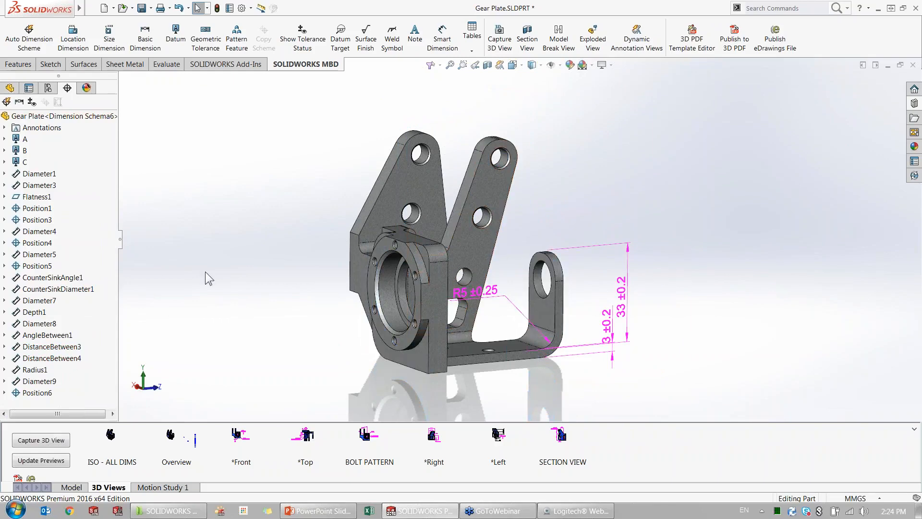
# Orient the Version 2 part to the right view and capture it as a 3D view named VERSION 2
pyautogui.press('space')
pyautogui.click(552, 211)
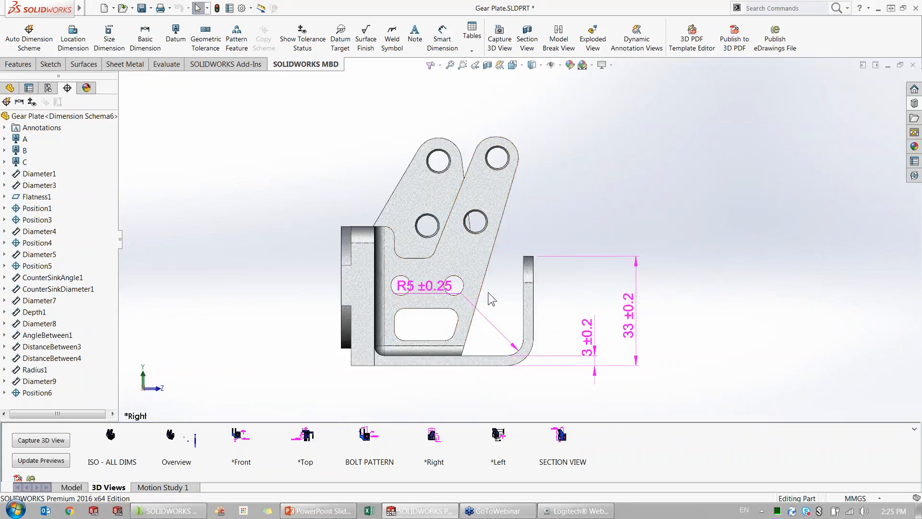
pyautogui.click(46, 440)
pyautogui.write('VERSION 2')
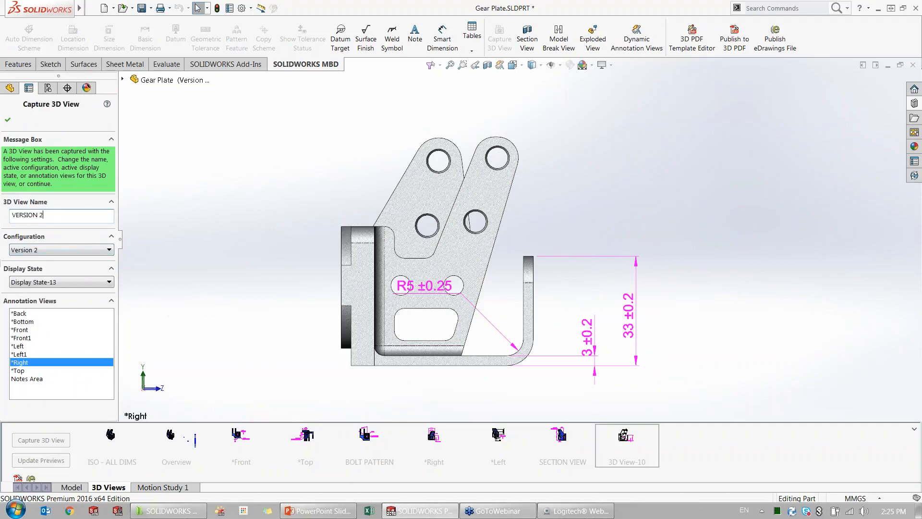
pyautogui.click(8, 120)
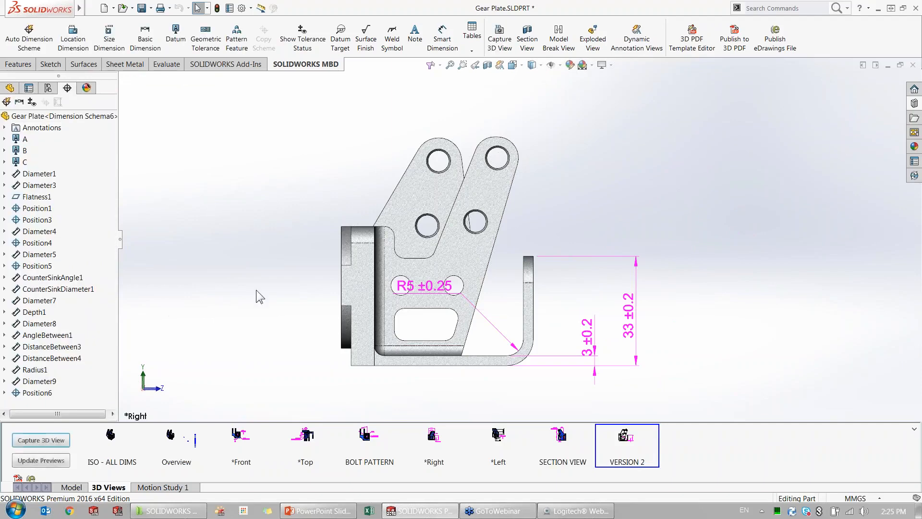
# Compare the captured *Right and VERSION 2 3D views, and return to the ISO - ALL DIMS view
pyautogui.doubleClick(442, 442)
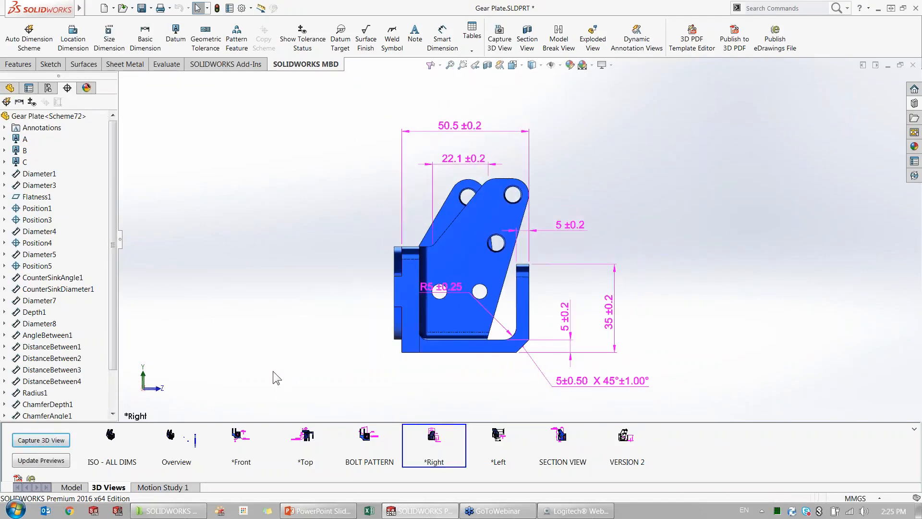
pyautogui.doubleClick(627, 438)
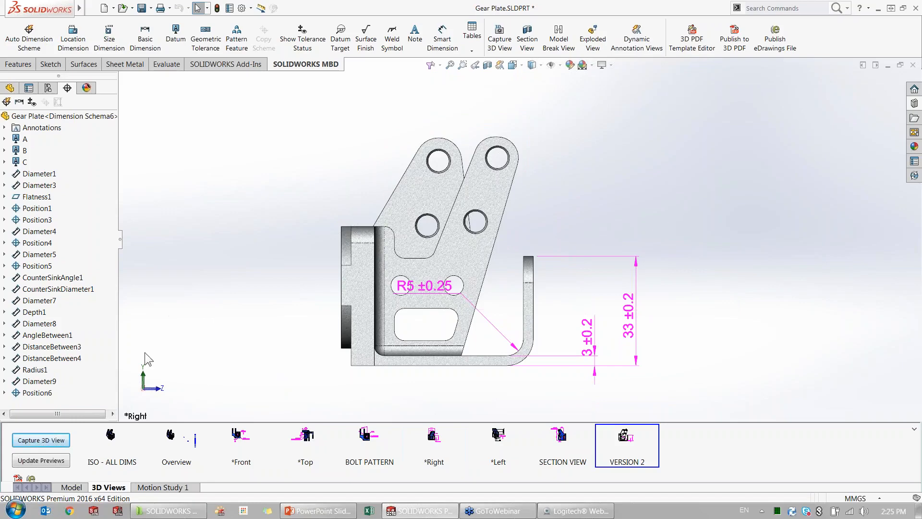
pyautogui.click(110, 438)
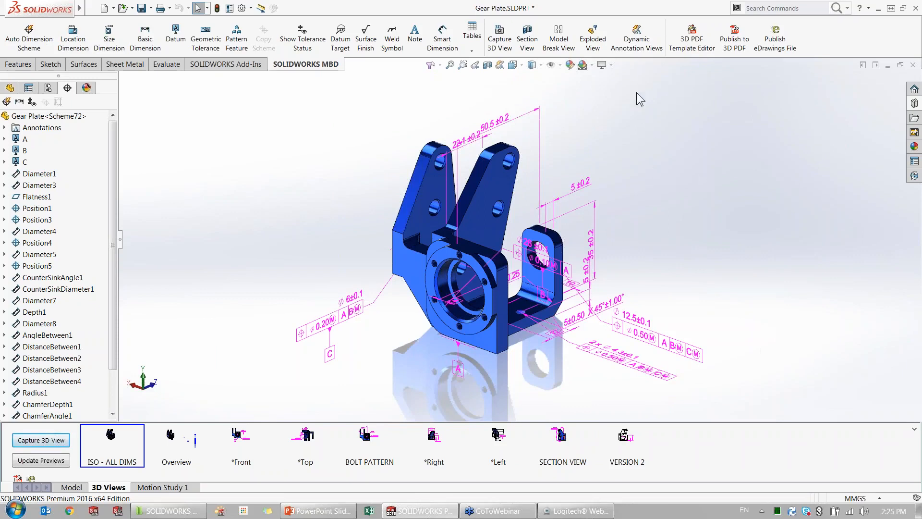
# Inspect the annotations from the front, right and underside with Dynamic Annotation Views, and restore the ISO - ALL DIMS view
pyautogui.click(640, 38)
pyautogui.moveTo(455, 275)
pyautogui.mouseDown(button='middle')
pyautogui.moveTo(447, 273)
pyautogui.moveTo(452, 254)
pyautogui.moveTo(503, 243)
pyautogui.mouseUp(button='middle')
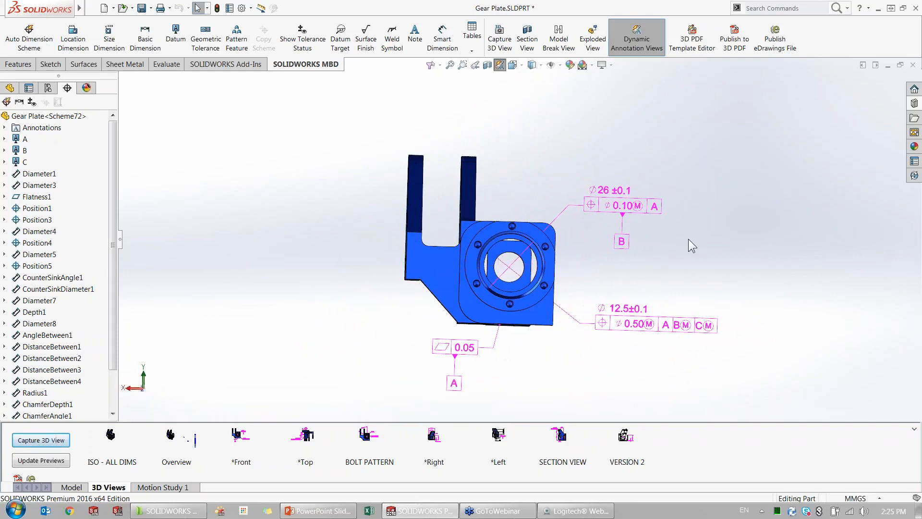
pyautogui.moveTo(773, 232); pyautogui.dragTo(686, 232, button='middle')
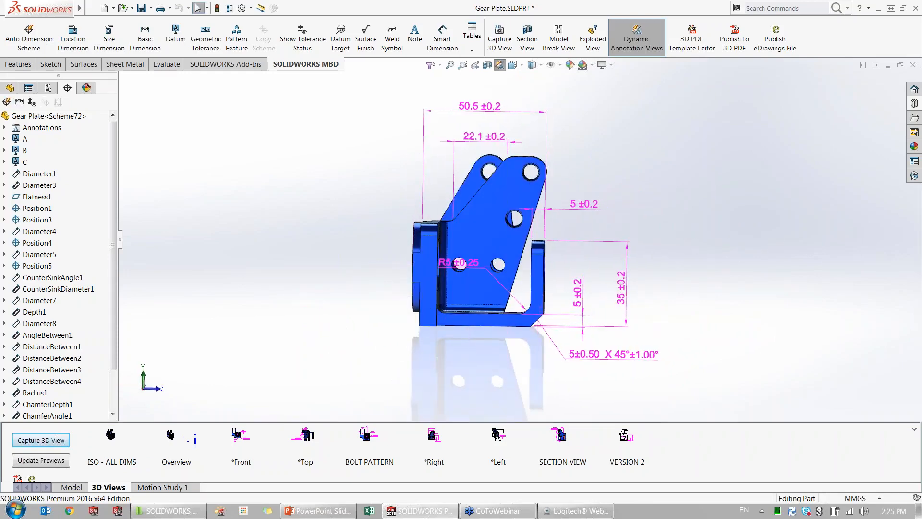
pyautogui.moveTo(687, 175)
pyautogui.mouseDown(button='middle')
pyautogui.moveTo(673, 202)
pyautogui.moveTo(585, 259)
pyautogui.moveTo(606, 397)
pyautogui.moveTo(603, 366)
pyautogui.mouseUp(button='middle')
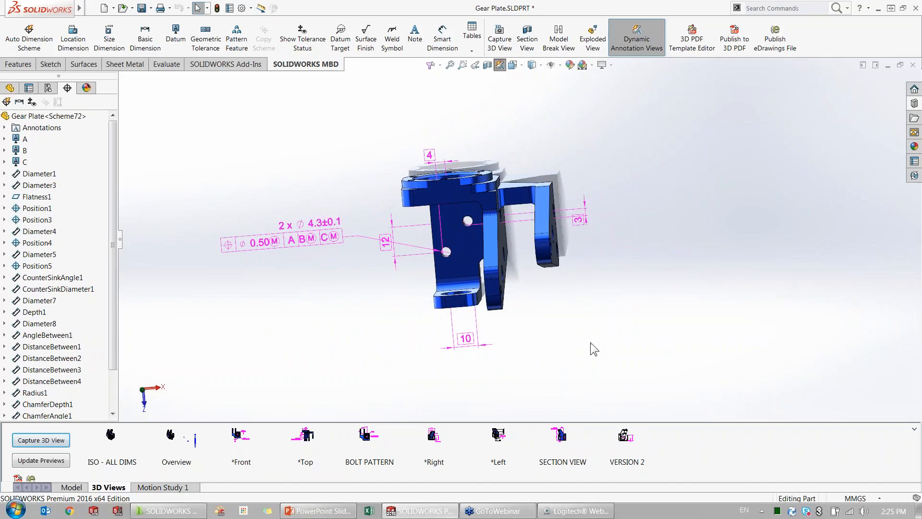
pyautogui.moveTo(541, 336); pyautogui.dragTo(686, 191, button='middle')
pyautogui.click(635, 38)
pyautogui.click(111, 444)
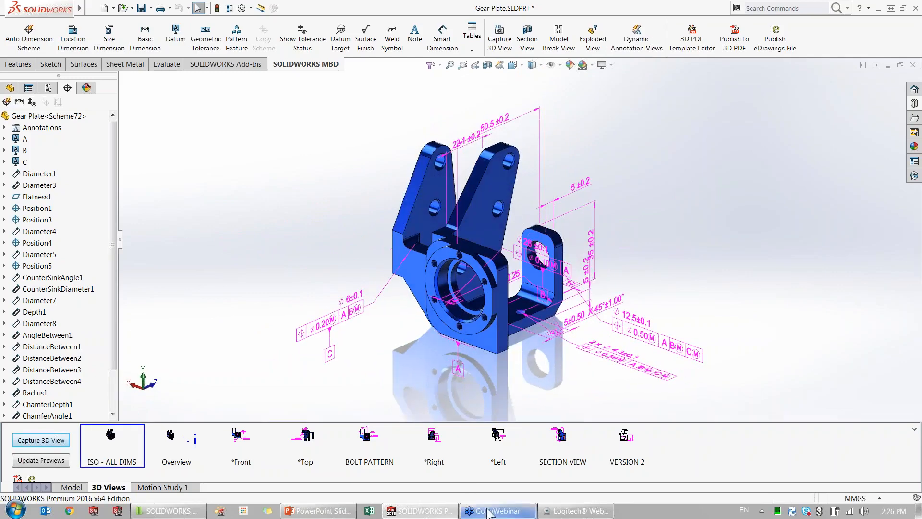
pyautogui.click(298, 512)
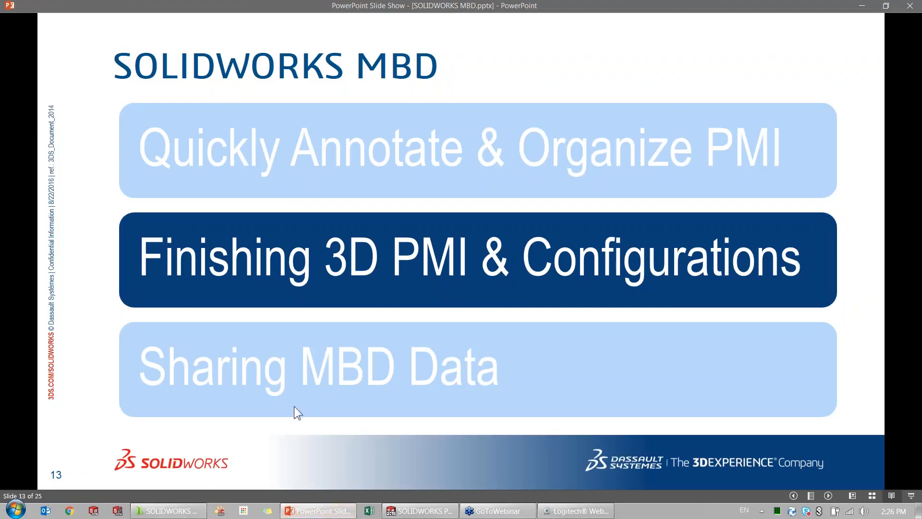
pyautogui.press('Right')
pyautogui.press('Right')
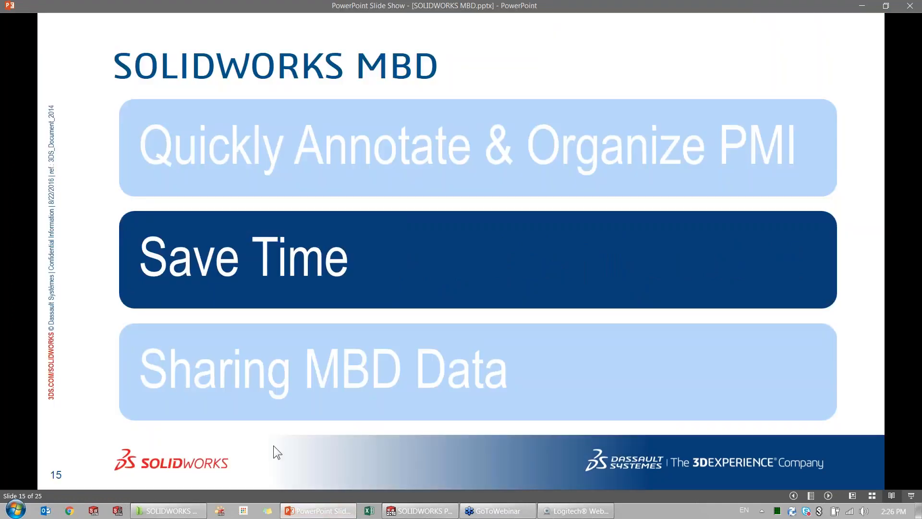
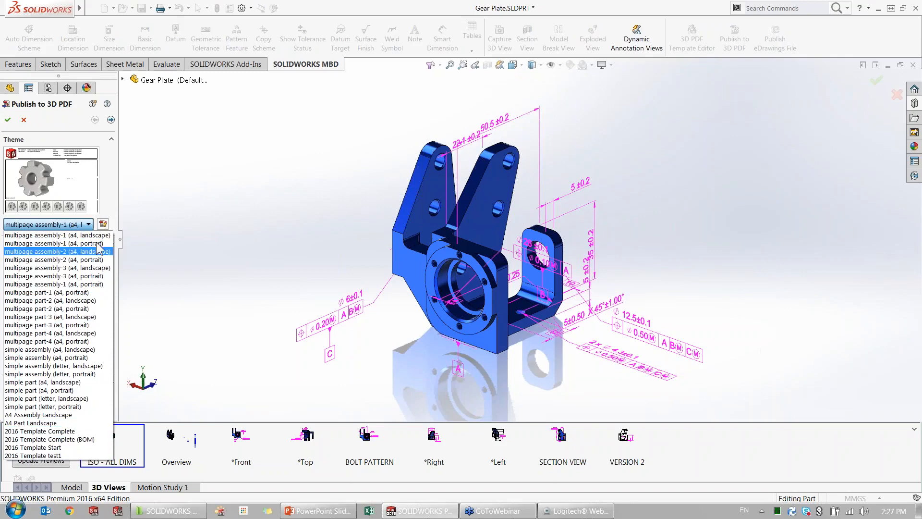
# Open the multipage assembly-1 (a4, landscape) theme in the 3D PDF Template Editor and browse the themes in D:\Demos\What's New Demos\2016\25 - MBD\
pyautogui.click(107, 199)
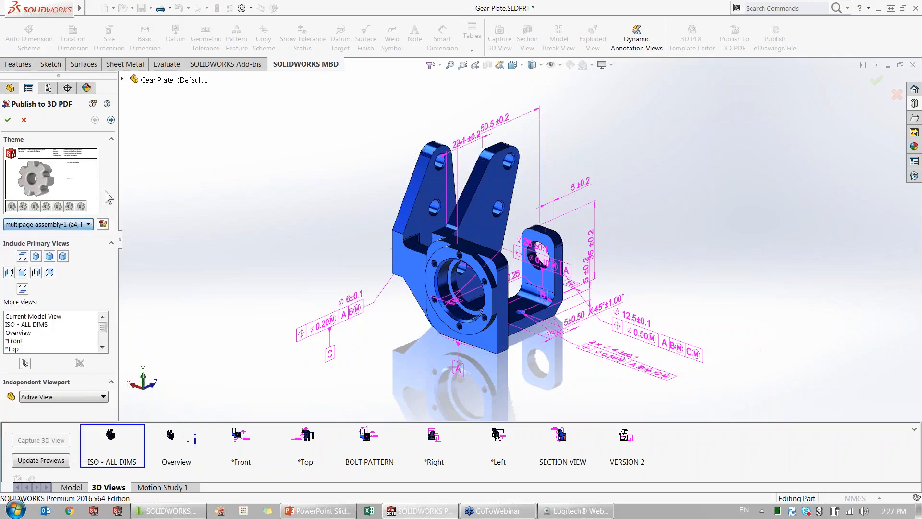
pyautogui.click(104, 224)
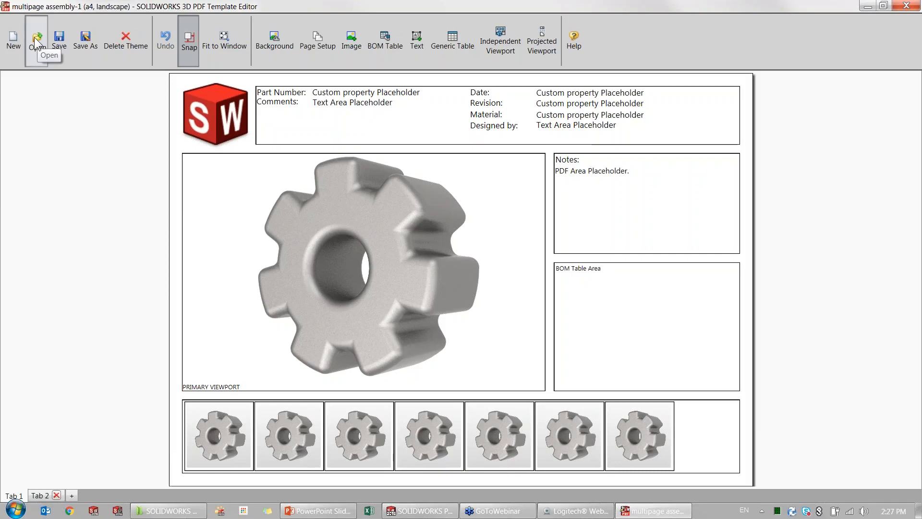
pyautogui.click(34, 37)
pyautogui.moveTo(471, 88); pyautogui.dragTo(459, 252)
pyautogui.click(341, 321)
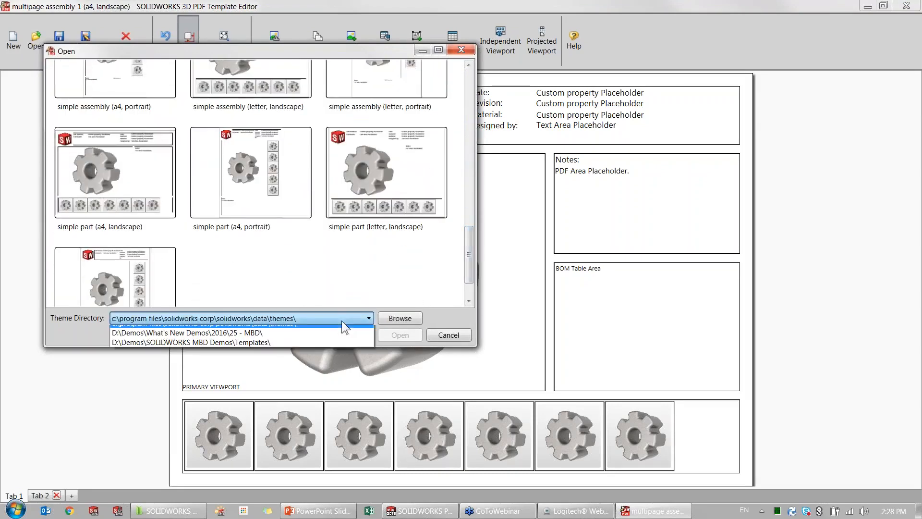
pyautogui.click(311, 336)
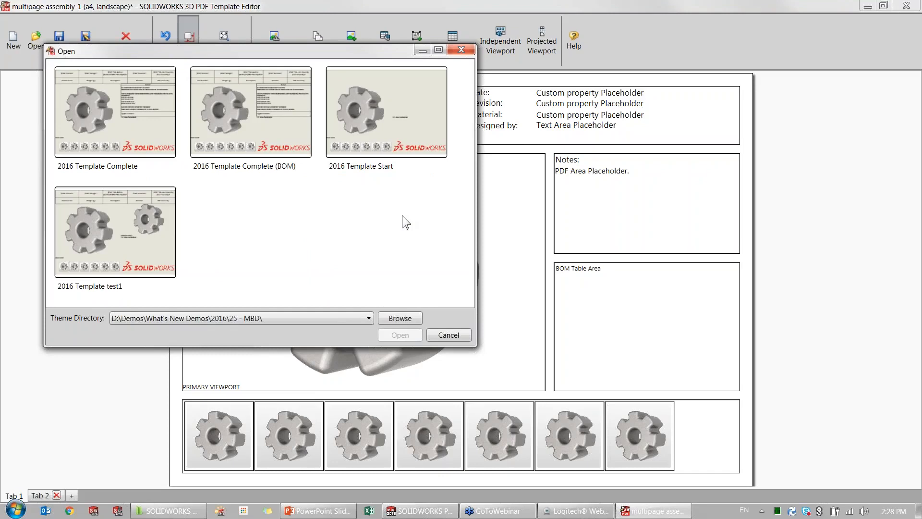
# Leave the theme browser without opening a template and close the 3D PDF Template Editor
pyautogui.click(345, 318)
pyautogui.click(367, 282)
pyautogui.click(445, 335)
pyautogui.click(906, 5)
pyautogui.click(460, 269)
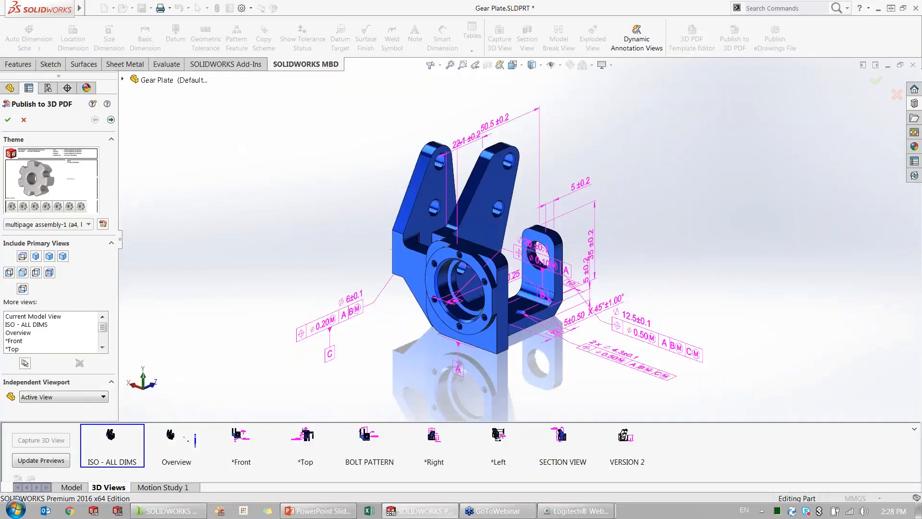
# Choose the A4 Part Landscape theme for the 3D PDF and include all listed views except Current Model View
pyautogui.click(69, 225)
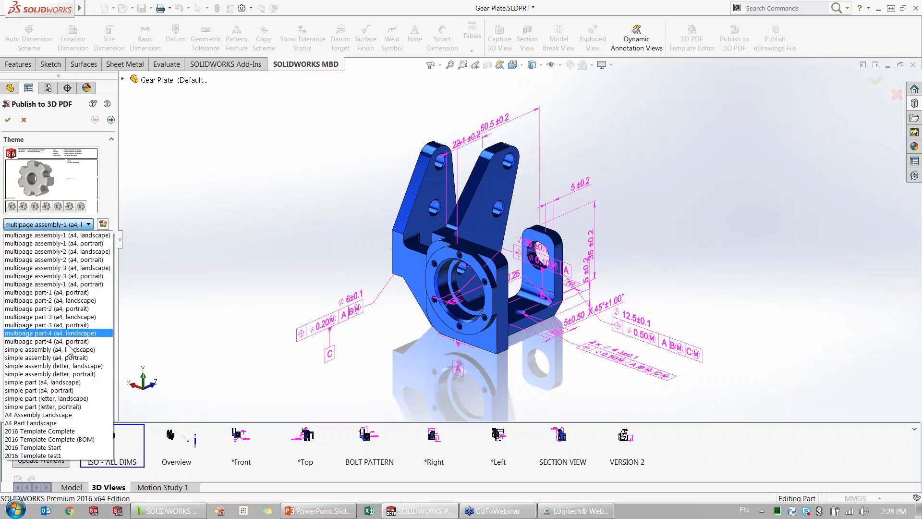
pyautogui.click(75, 424)
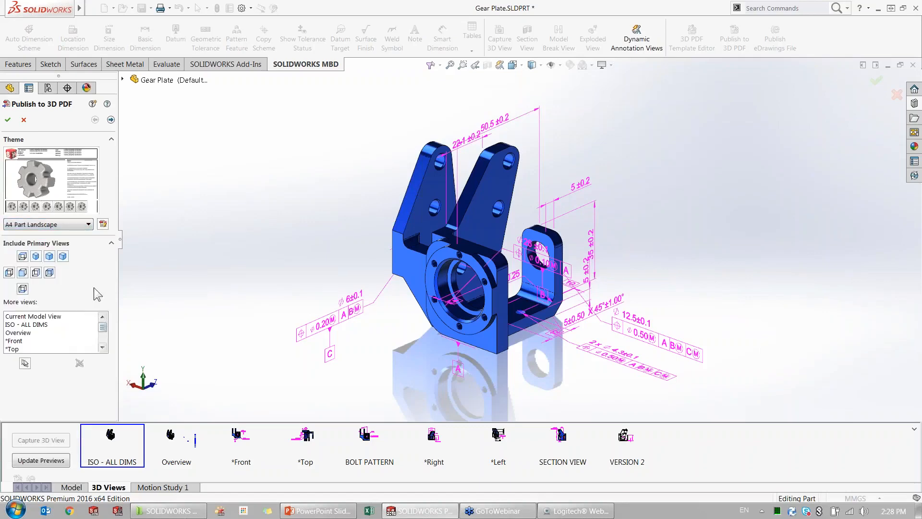
pyautogui.click(25, 364)
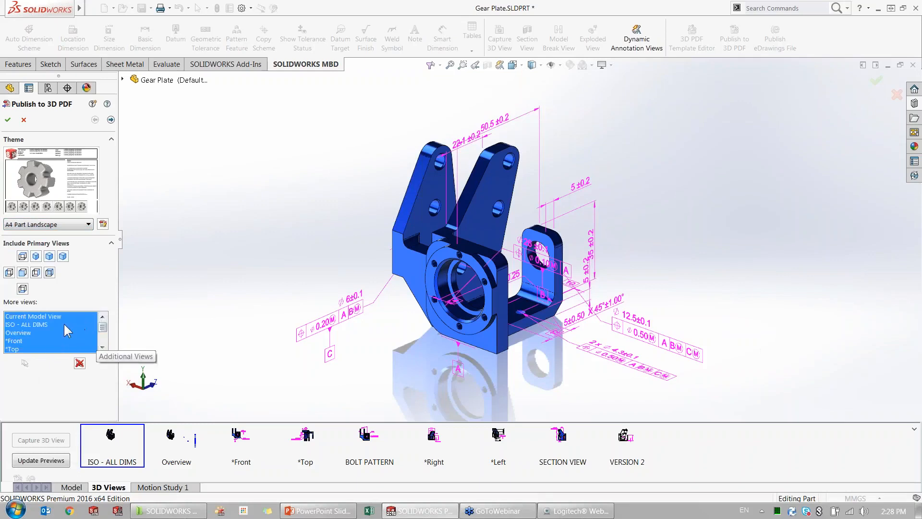
pyautogui.keyDown('ctrl'); pyautogui.click(53, 315); pyautogui.keyUp('ctrl')
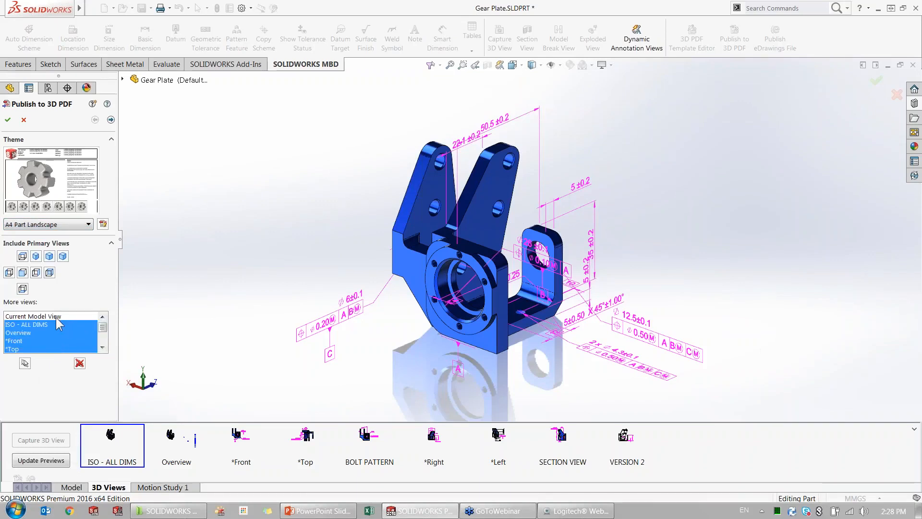
# Review the custom property text assigned to the 3D PDF's output fields and accept the publish settings
pyautogui.click(111, 119)
pyautogui.click(24, 157)
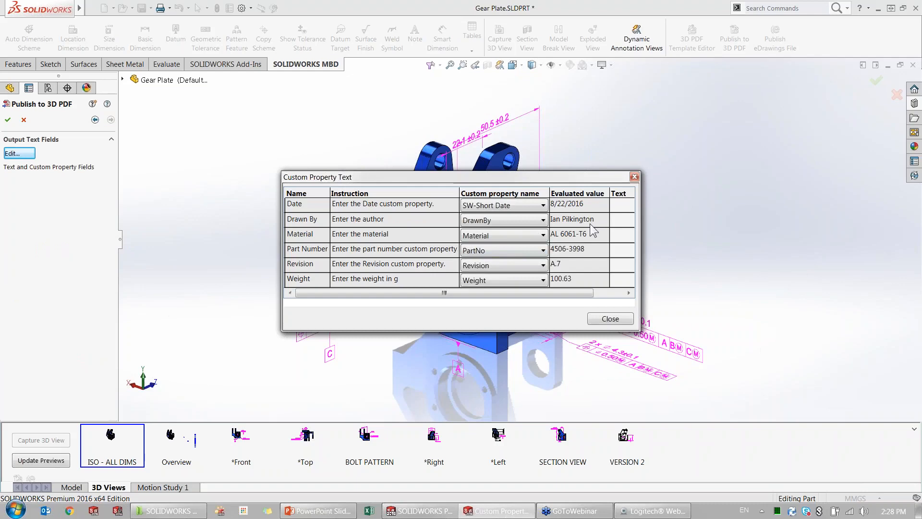
pyautogui.click(612, 319)
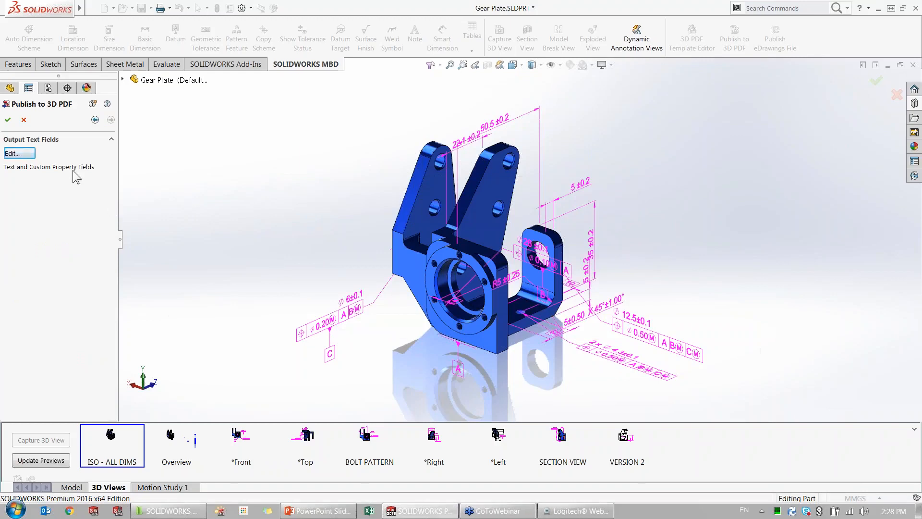
pyautogui.click(8, 120)
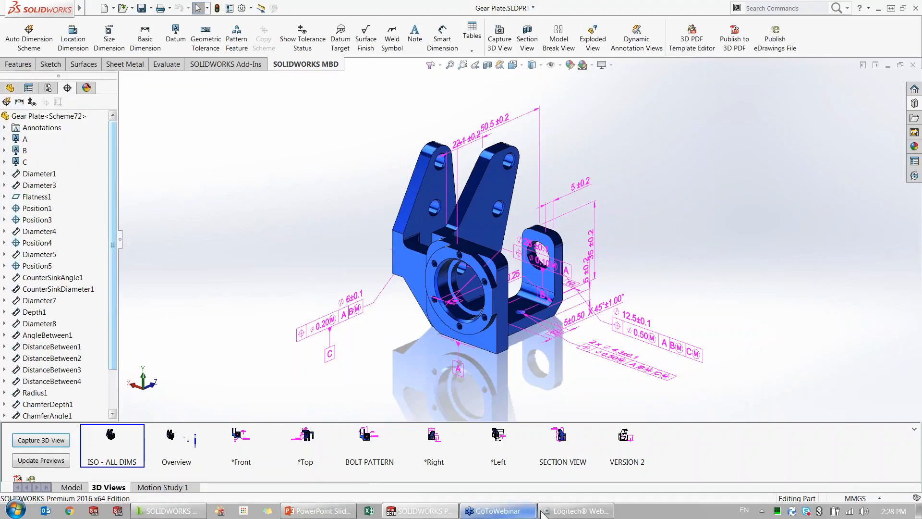
# Switch to the file explorer, open Gear Plate.PDF from the Completed Files folder, and hide the PDF reader's tools pane
pyautogui.click(192, 514)
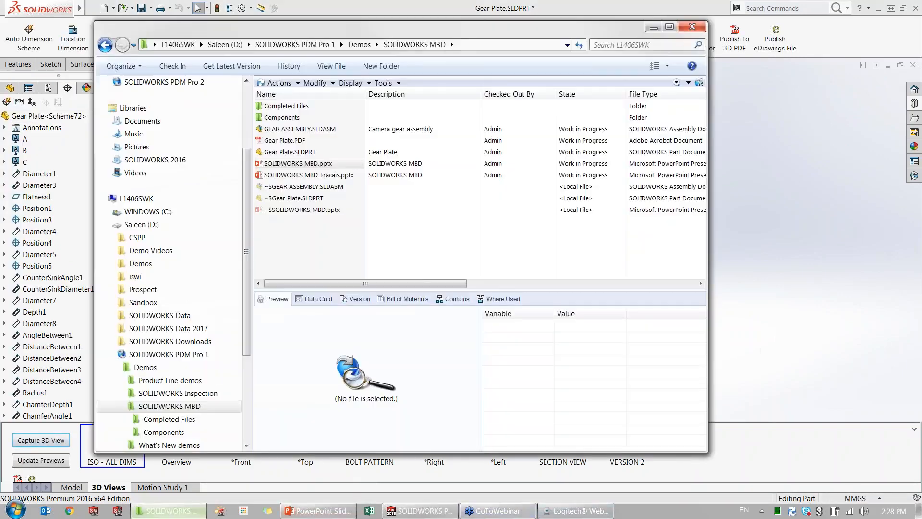
pyautogui.click(292, 106)
pyautogui.doubleClick(291, 107)
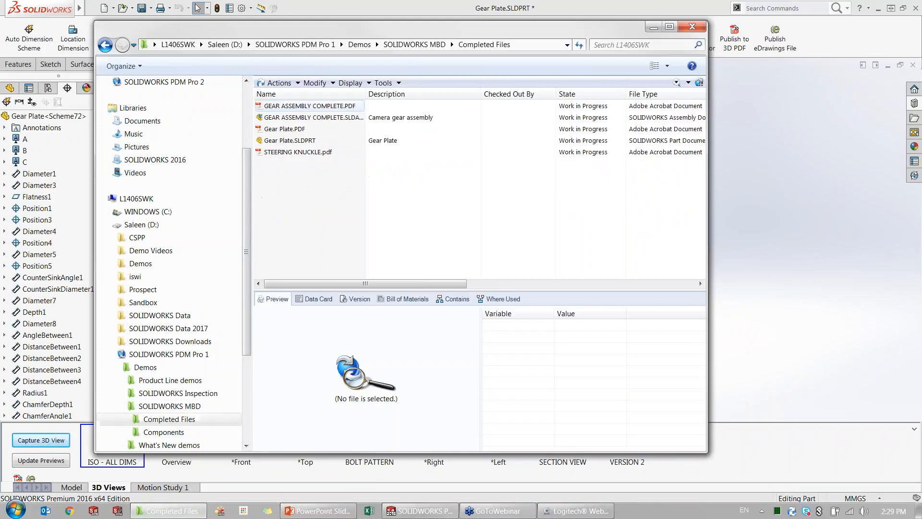
pyautogui.click(326, 129)
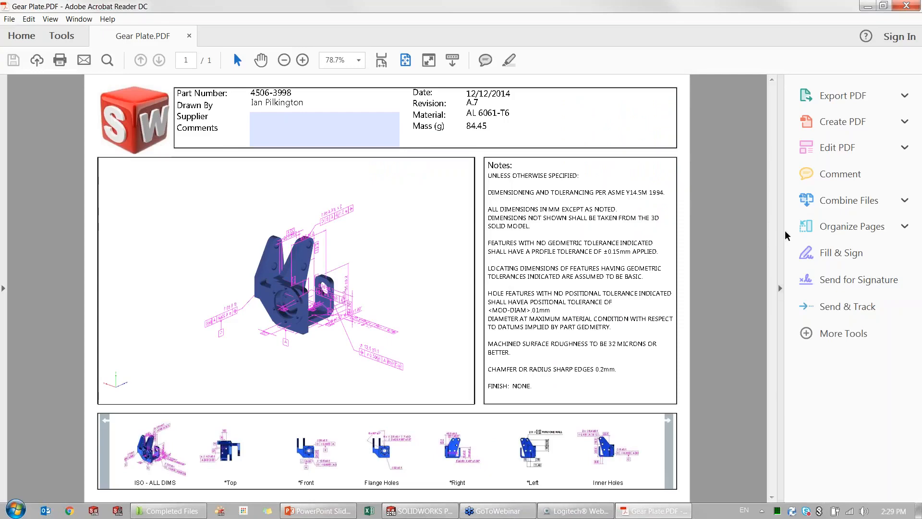
pyautogui.click(784, 235)
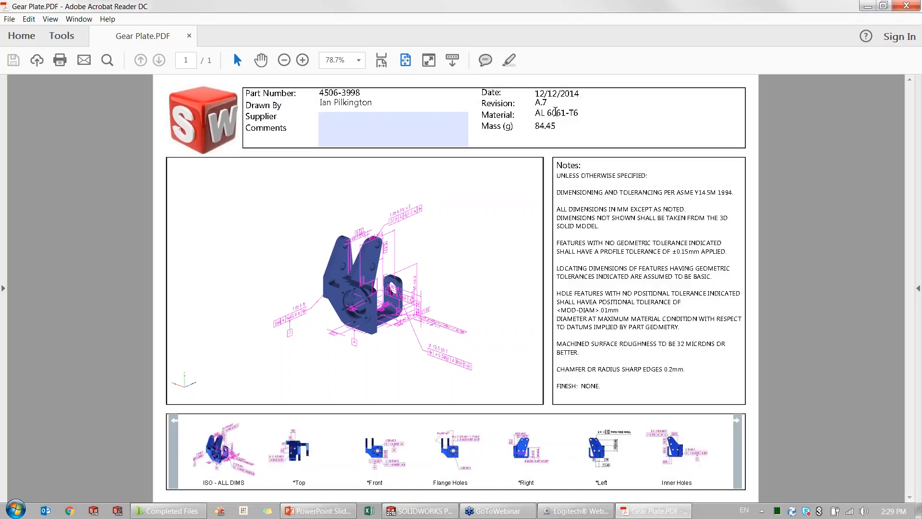
# Rotate and enlarge the annotated gear plate model in the 3D PDF's main viewport
pyautogui.click(555, 112)
pyautogui.moveTo(282, 260); pyautogui.dragTo(453, 322)
pyautogui.scroll(3, 400, 298)
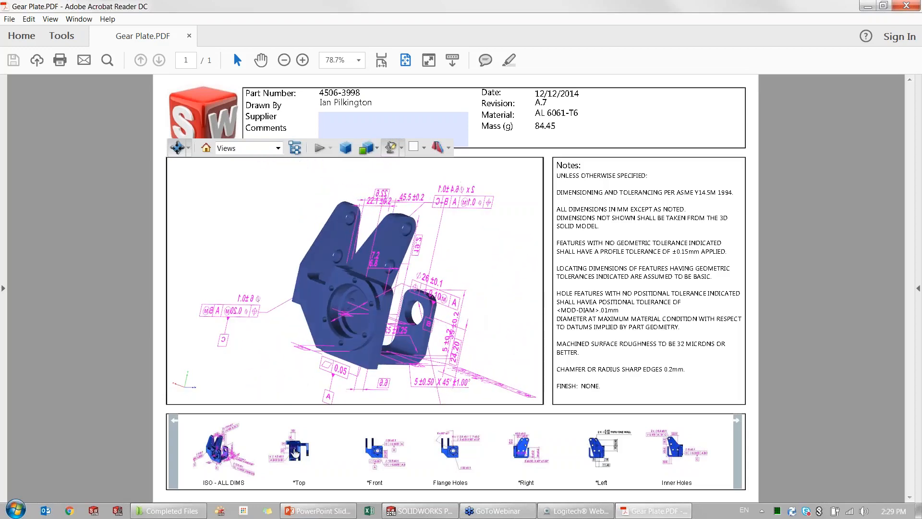
# Examine the *Top, *Front, Flange Holes and *Right views in the 3D PDF, and inspect the *Right annotations from an angle
pyautogui.click(295, 454)
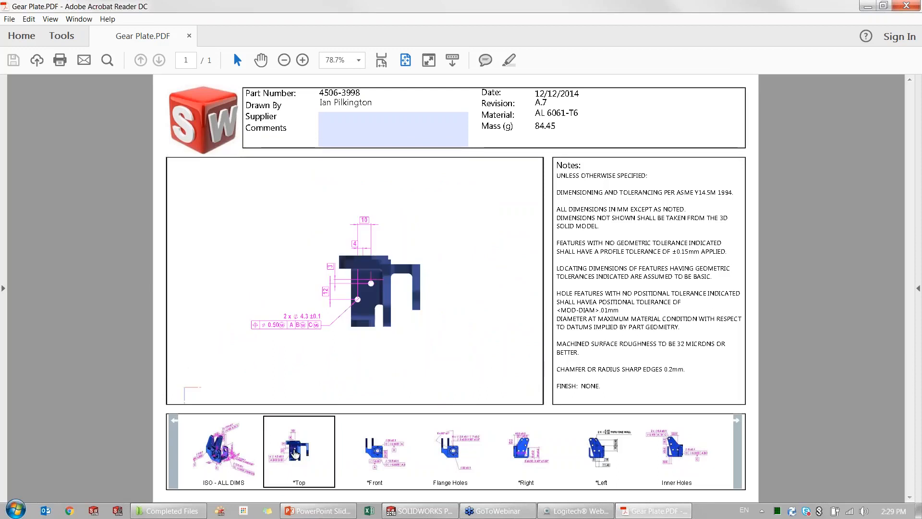
pyautogui.click(377, 453)
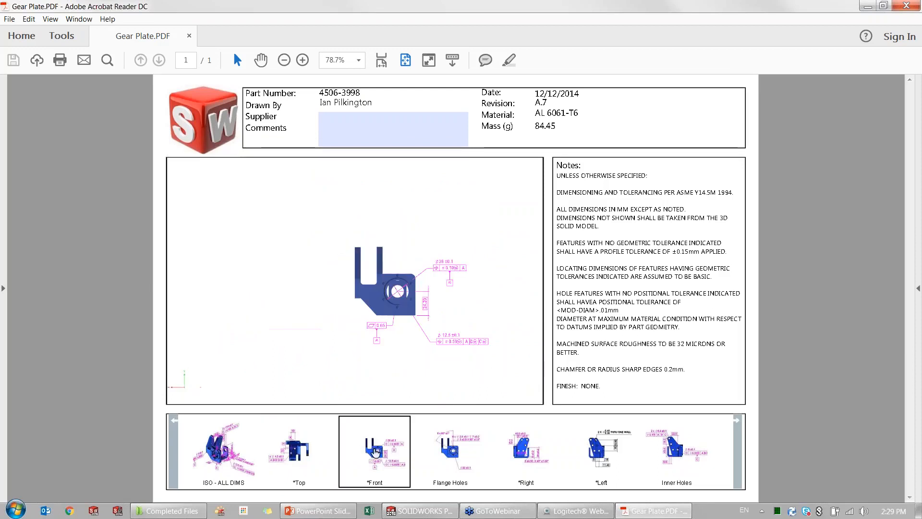
pyautogui.click(454, 452)
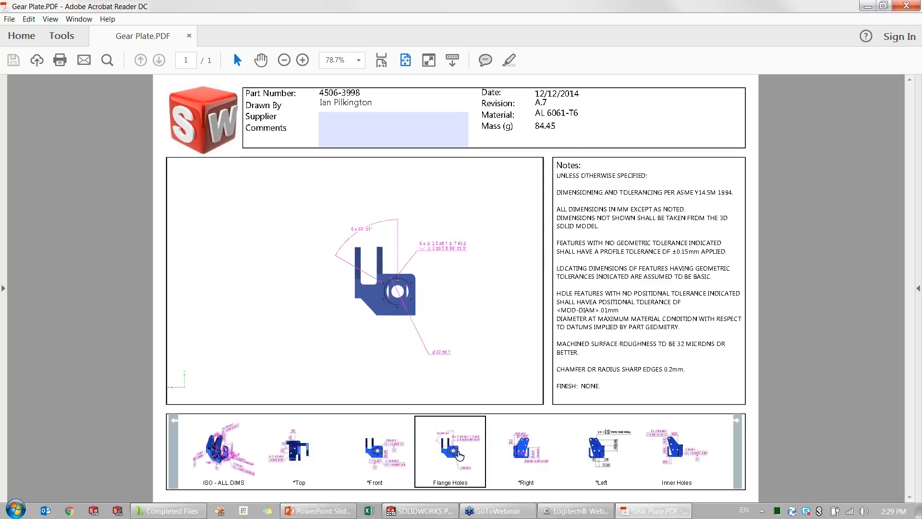
pyautogui.click(526, 452)
pyautogui.moveTo(409, 287)
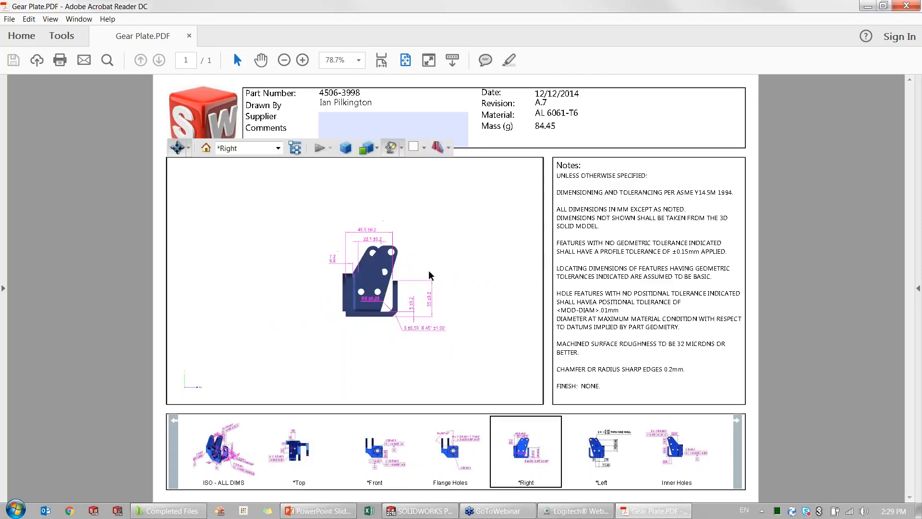
pyautogui.scroll(4, 408, 281)
pyautogui.moveTo(487, 233); pyautogui.dragTo(429, 254)
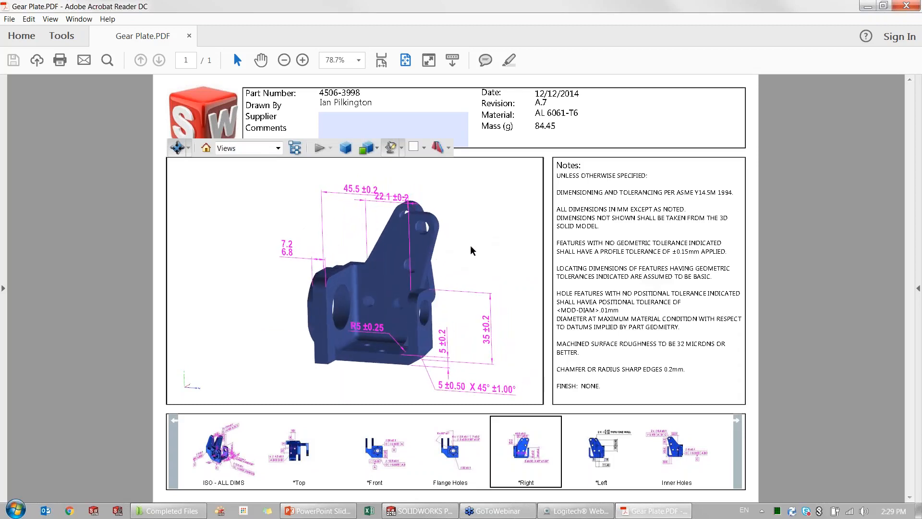
# Select the 45.5 ±0.2 dimension in the *Right view and rotate the model to inspect the faces it references
pyautogui.click(288, 253)
pyautogui.moveTo(269, 313); pyautogui.dragTo(240, 324)
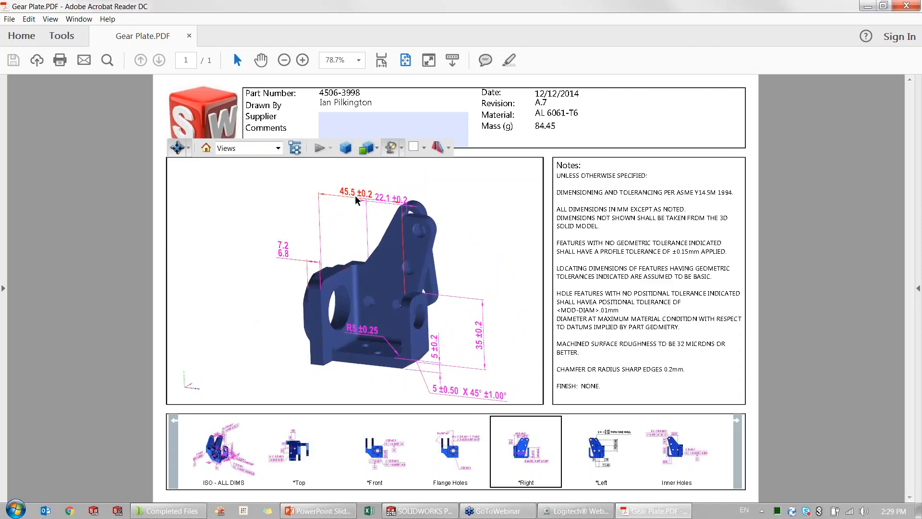
pyautogui.moveTo(224, 280); pyautogui.dragTo(325, 248)
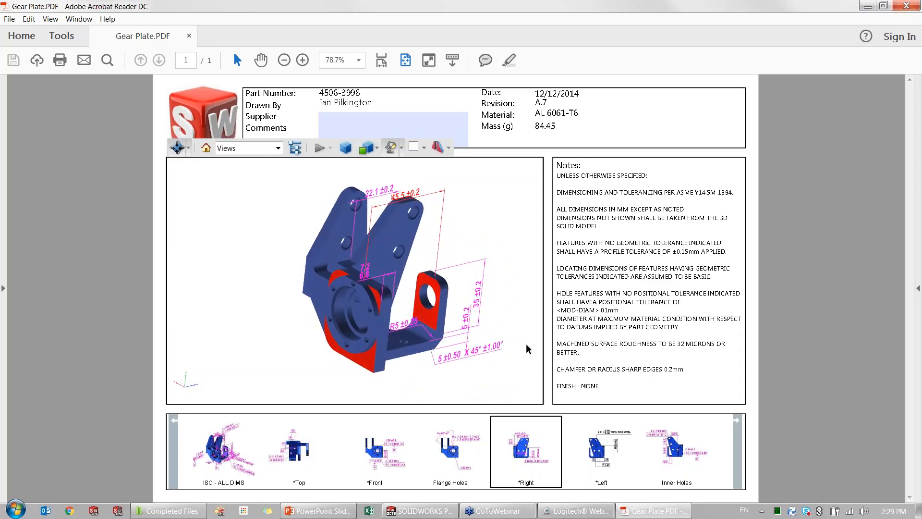
# Examine the Inner Holes view's positional tolerance callout from an angle, and display the Version 2 view
pyautogui.click(738, 443)
pyautogui.click(598, 451)
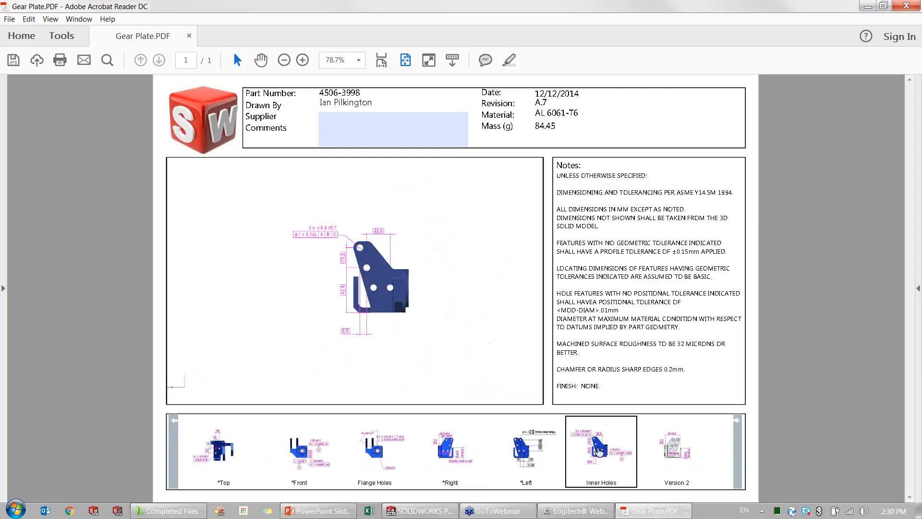
pyautogui.moveTo(331, 279); pyautogui.dragTo(388, 278)
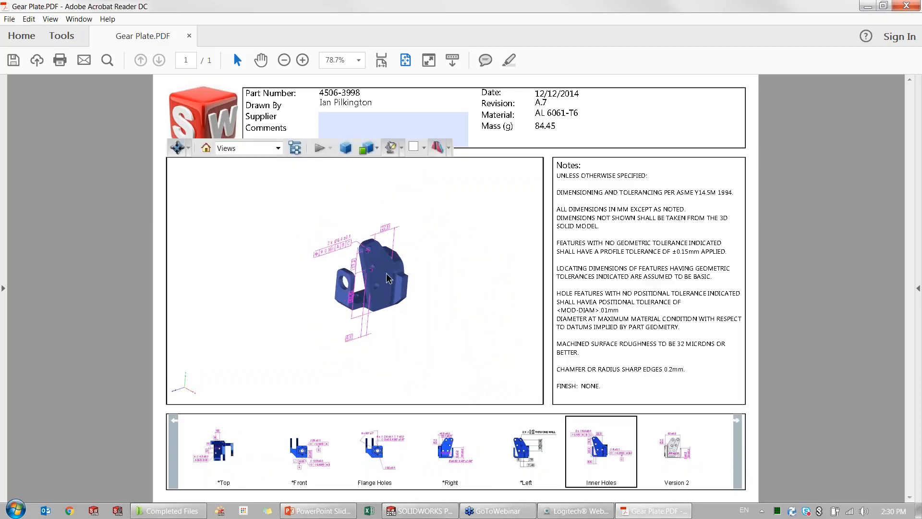
pyautogui.scroll(5, 388, 278)
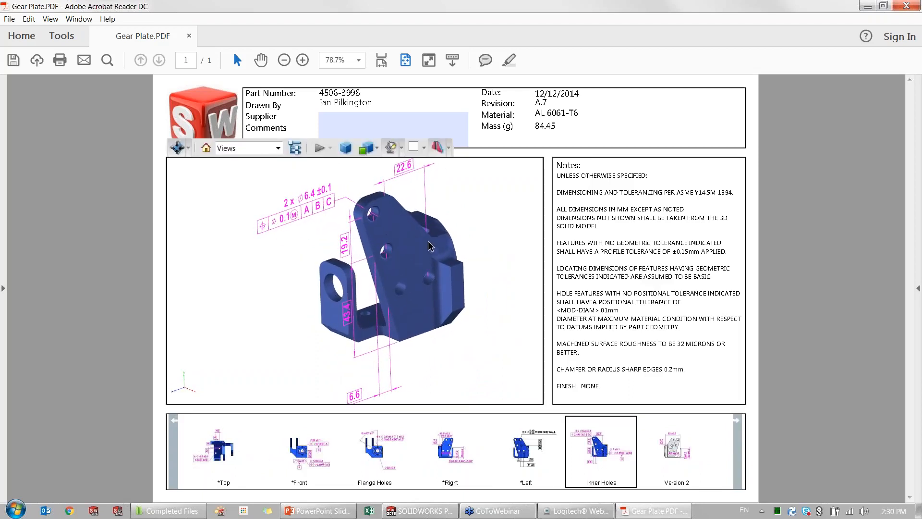
pyautogui.click(318, 198)
pyautogui.click(674, 451)
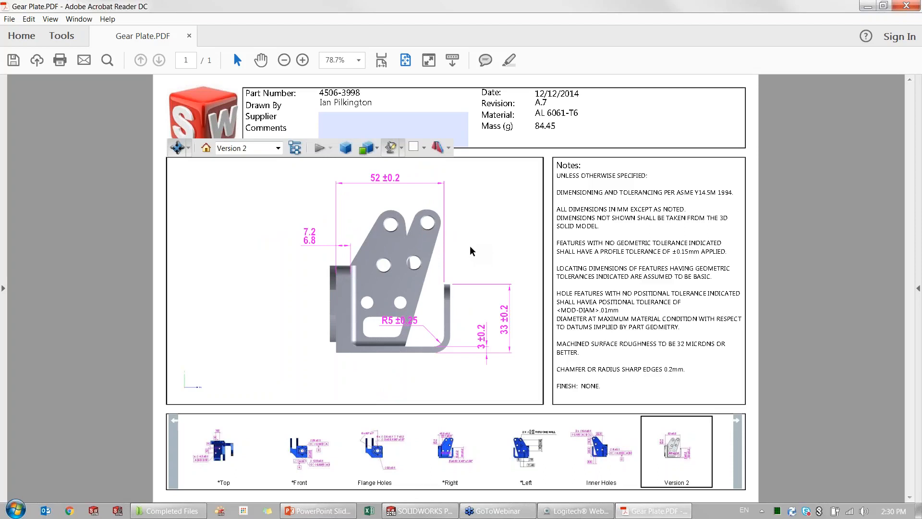
# Return to the *Right view and use the 3D Measurement Tool to measure between the large bore and the small flange's hole
pyautogui.click(446, 459)
pyautogui.moveTo(438, 244); pyautogui.dragTo(390, 271)
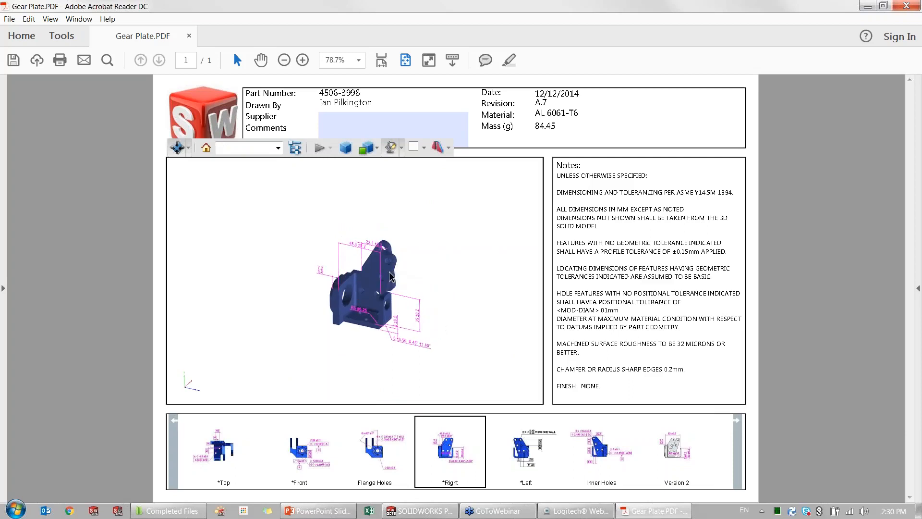
pyautogui.scroll(6, 398, 296)
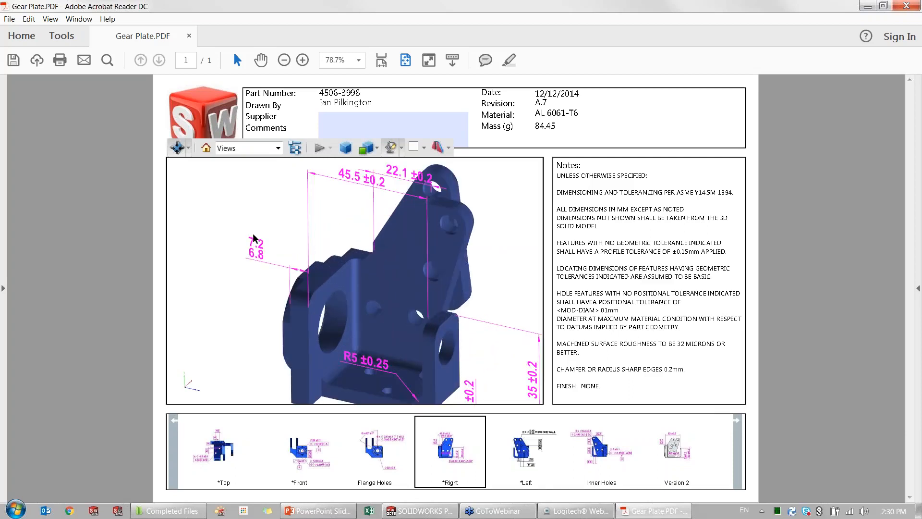
pyautogui.click(189, 149)
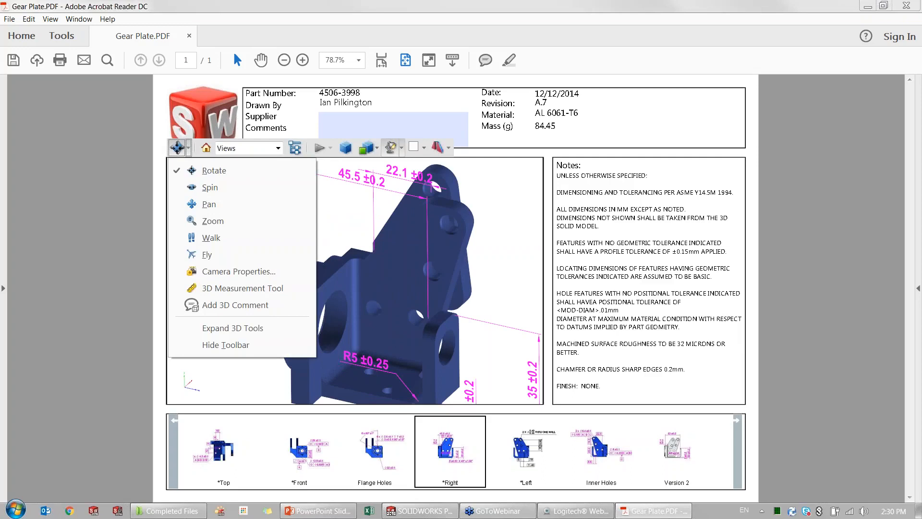
pyautogui.click(219, 288)
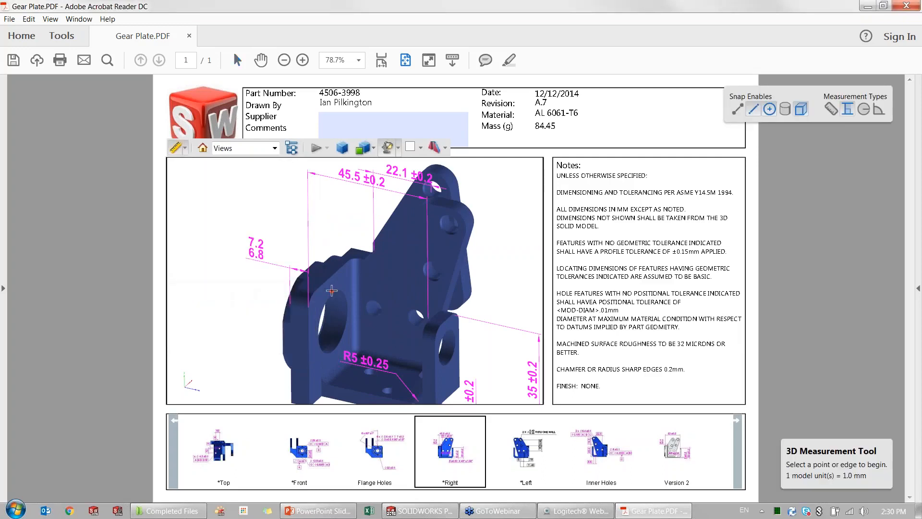
pyautogui.click(337, 292)
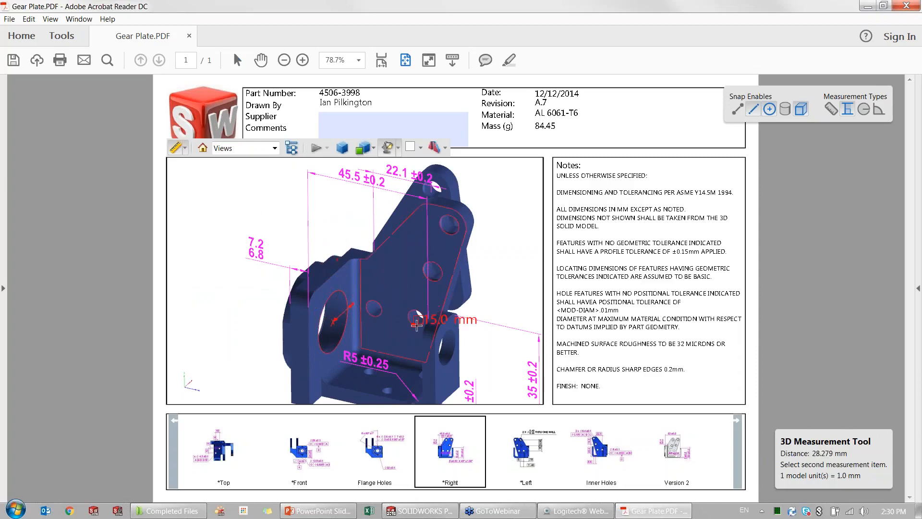
pyautogui.click(446, 335)
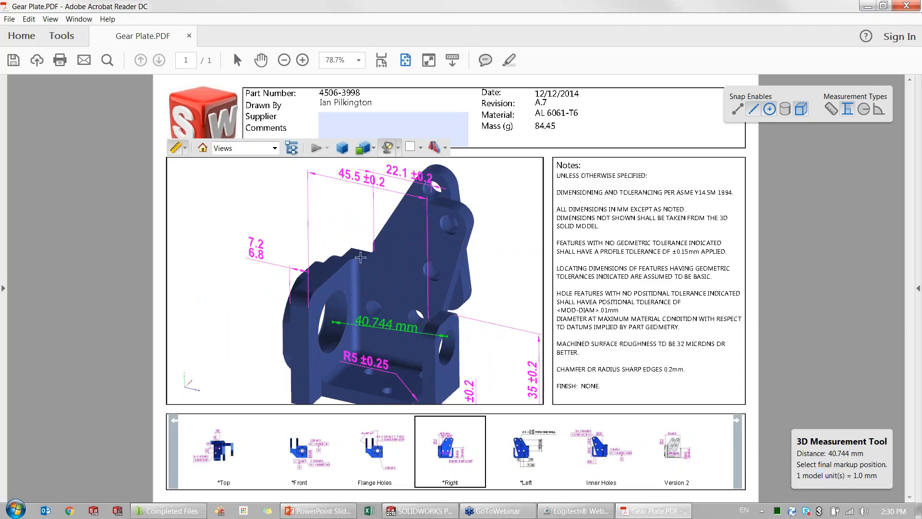
pyautogui.click(366, 248)
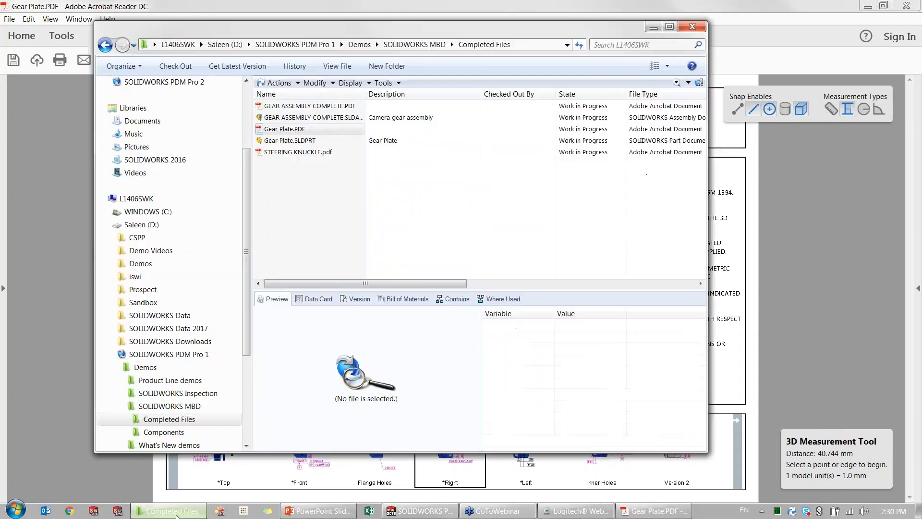
# Switch to the file explorer, open GEAR ASSEMBLY COMPLETE.PDF from the Completed Files folder, and display its Bolt view
pyautogui.click(171, 511)
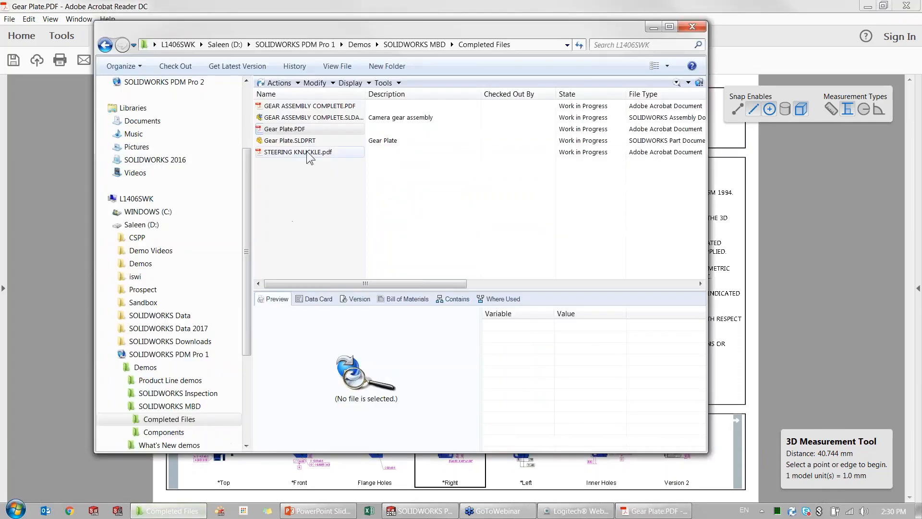
pyautogui.doubleClick(319, 106)
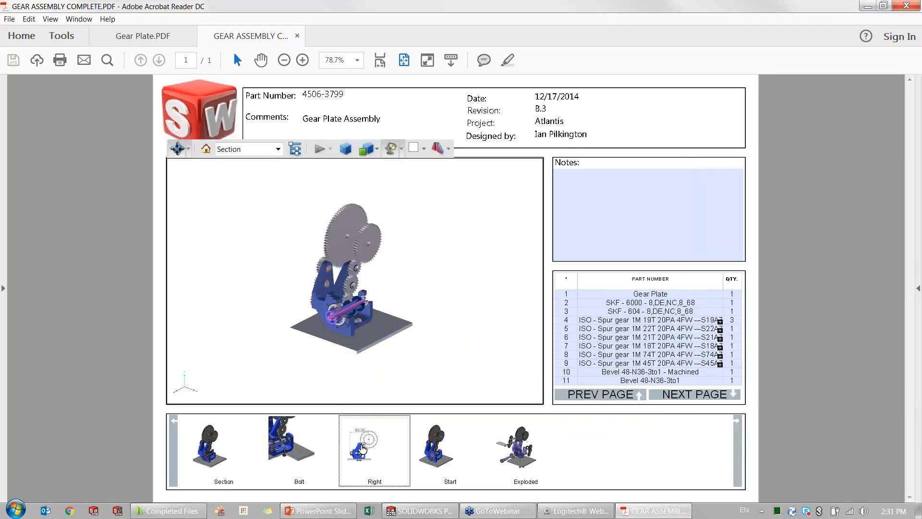
pyautogui.click(363, 449)
pyautogui.click(287, 452)
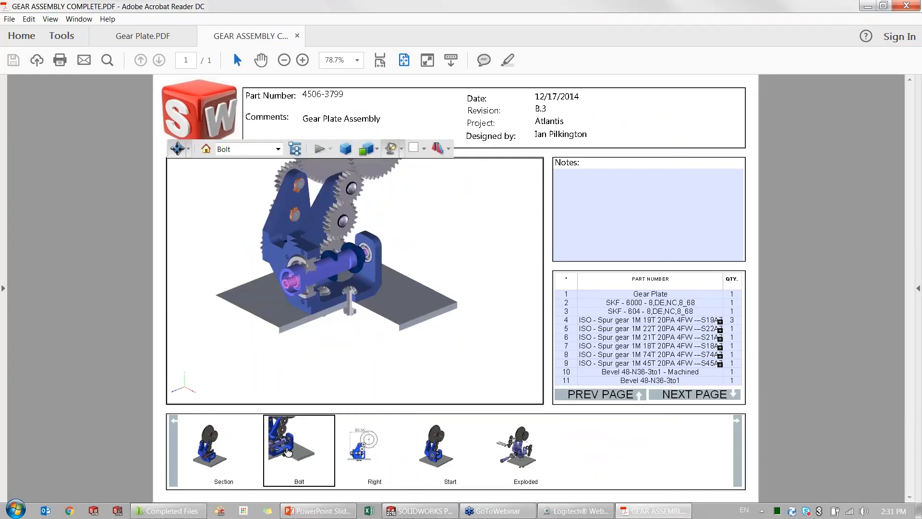
# Display the assembly's Right view and inspect its reference dimensions from an angle at a larger scale
pyautogui.click(353, 448)
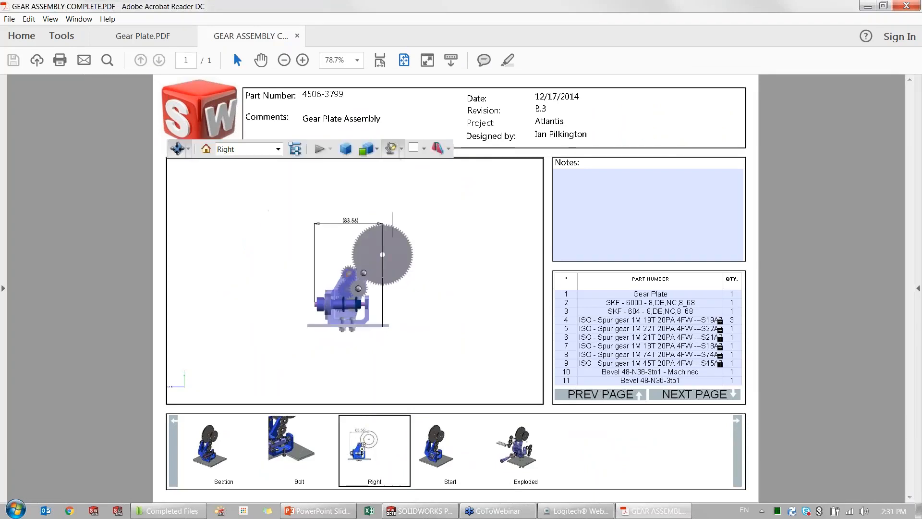
pyautogui.moveTo(319, 211); pyautogui.dragTo(338, 249)
pyautogui.moveTo(289, 335); pyautogui.dragTo(311, 338)
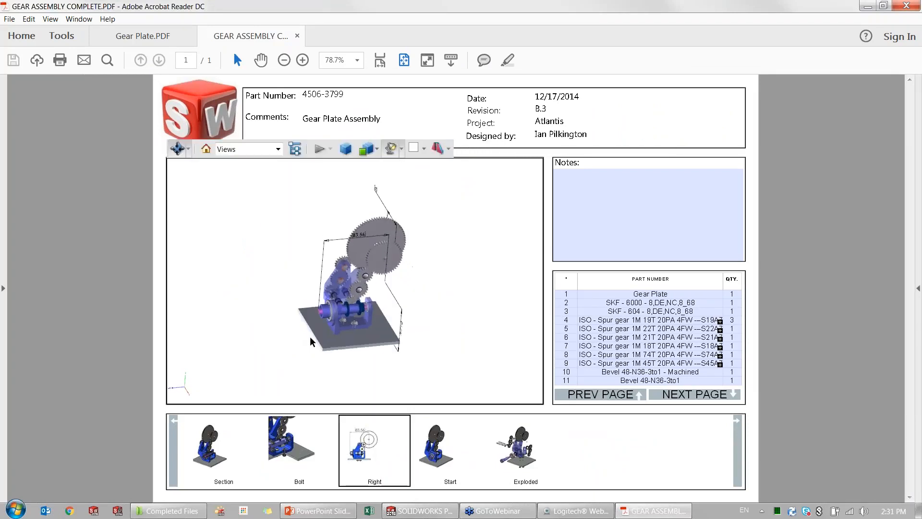
pyautogui.scroll(3, 376, 295)
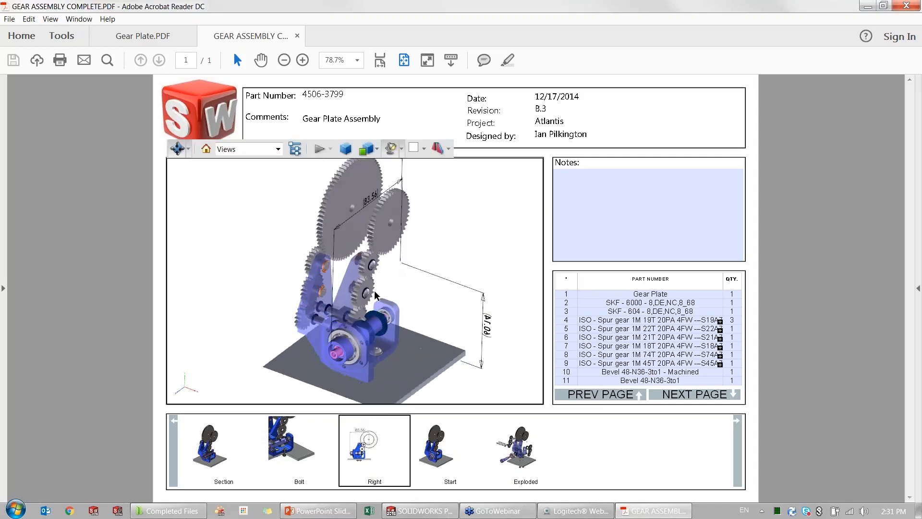
# Show the Exploded view and highlight each part listed from Gear Plate through the 18T spur gear in the bill of materials
pyautogui.click(515, 459)
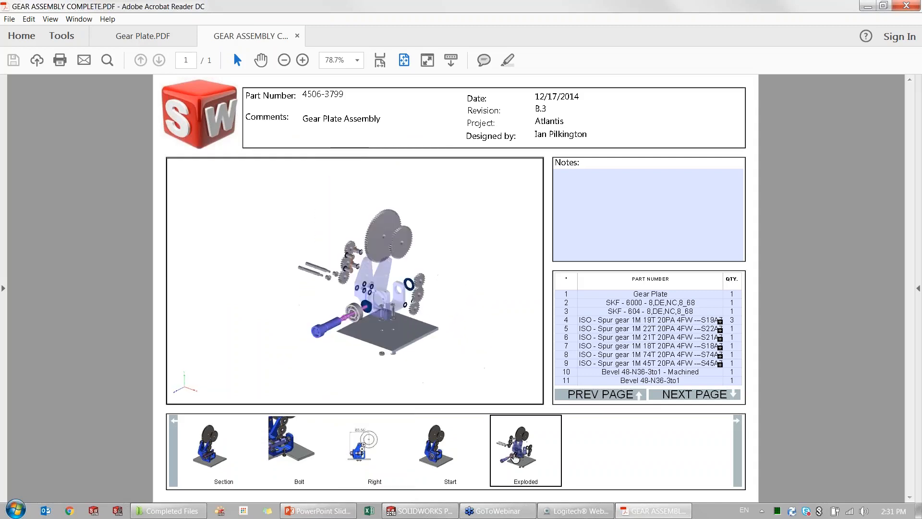
pyautogui.scroll(3, 422, 291)
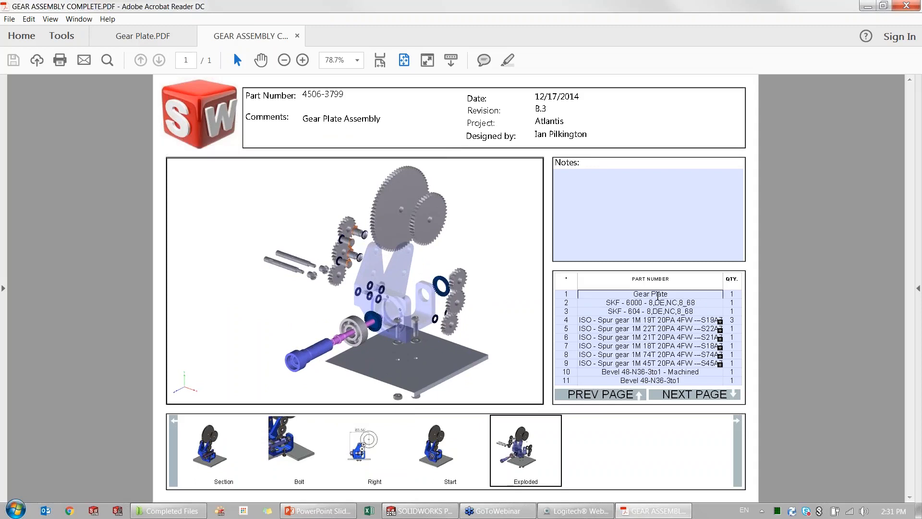
pyautogui.click(658, 295)
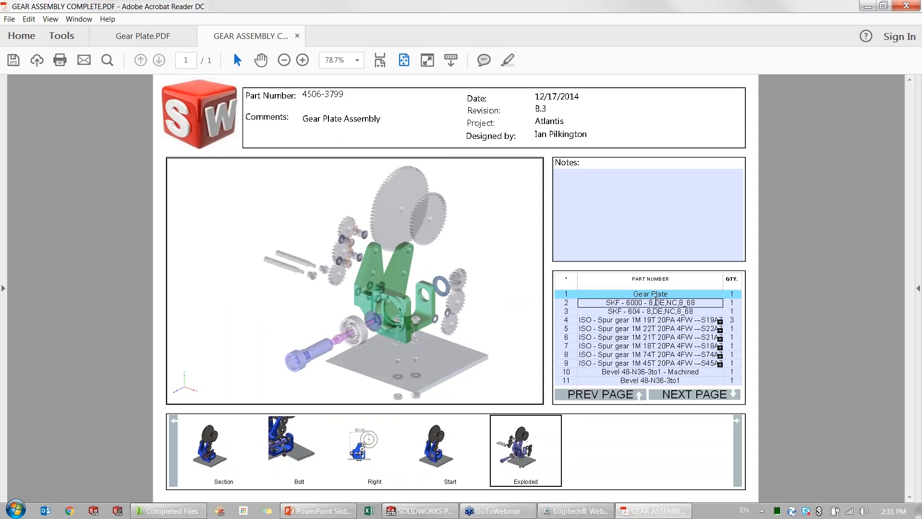
pyautogui.click(657, 302)
pyautogui.click(654, 312)
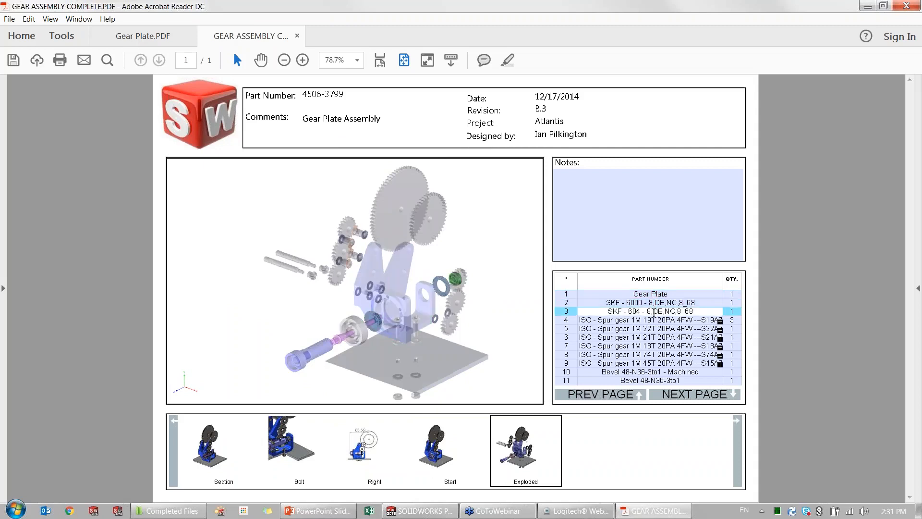
pyautogui.click(654, 321)
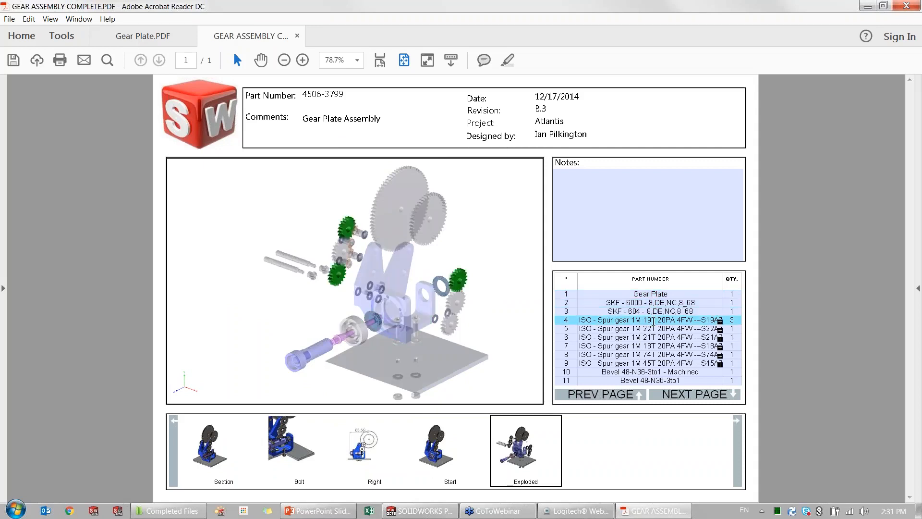
pyautogui.click(654, 330)
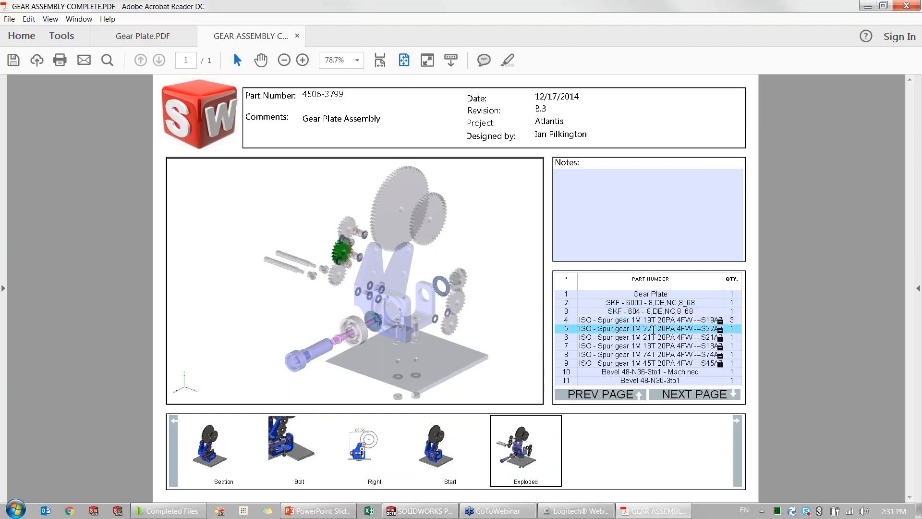
pyautogui.click(653, 337)
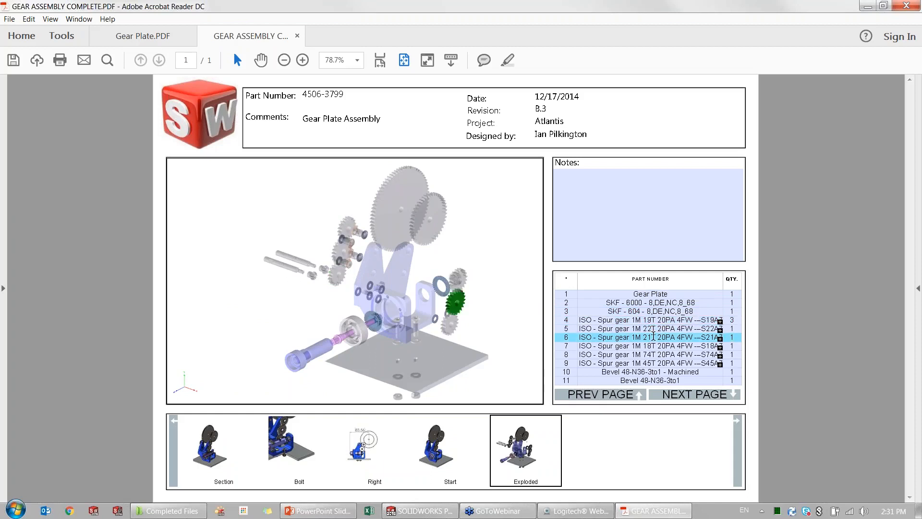
pyautogui.click(654, 346)
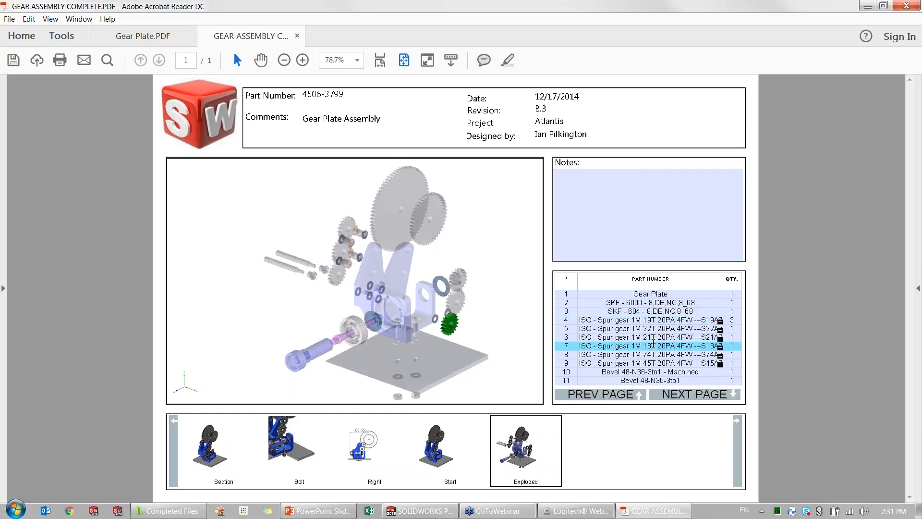
# Pick a focus shaft in the exploded model, highlight both Focus Shaft parts from the bill of materials, and inspect them up close
pyautogui.click(278, 268)
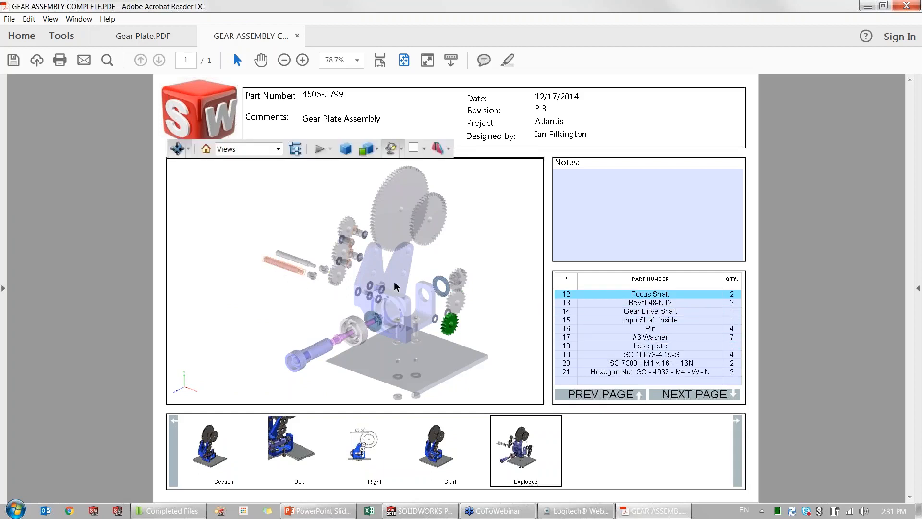
pyautogui.click(603, 295)
pyautogui.click(724, 296)
pyautogui.click(322, 263)
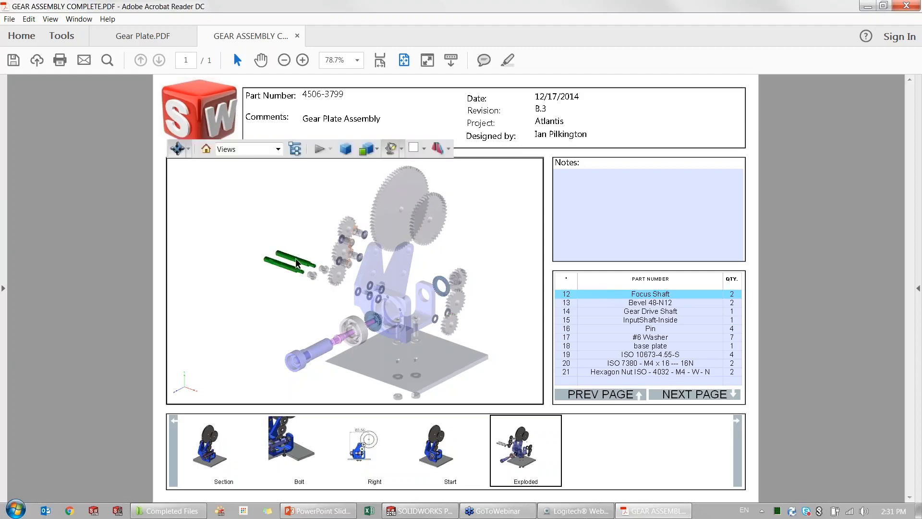
pyautogui.scroll(5, 321, 265)
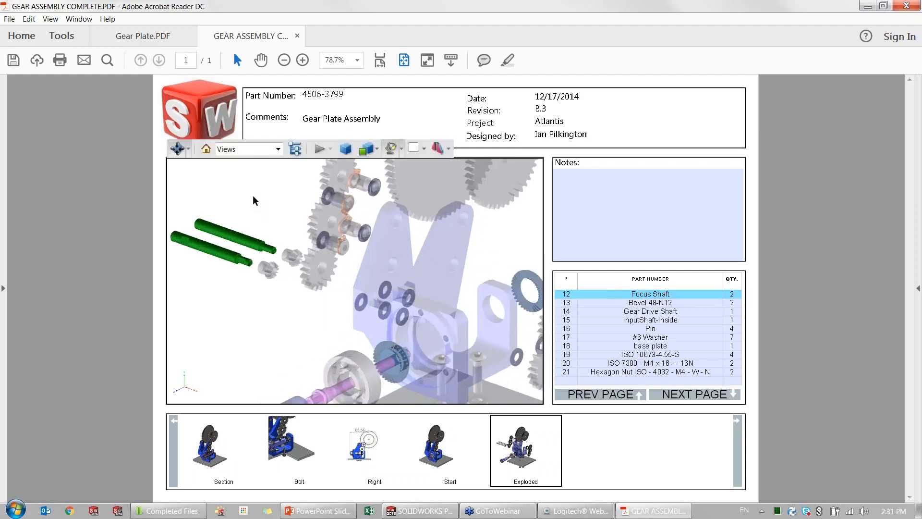
pyautogui.moveTo(245, 202); pyautogui.dragTo(343, 243)
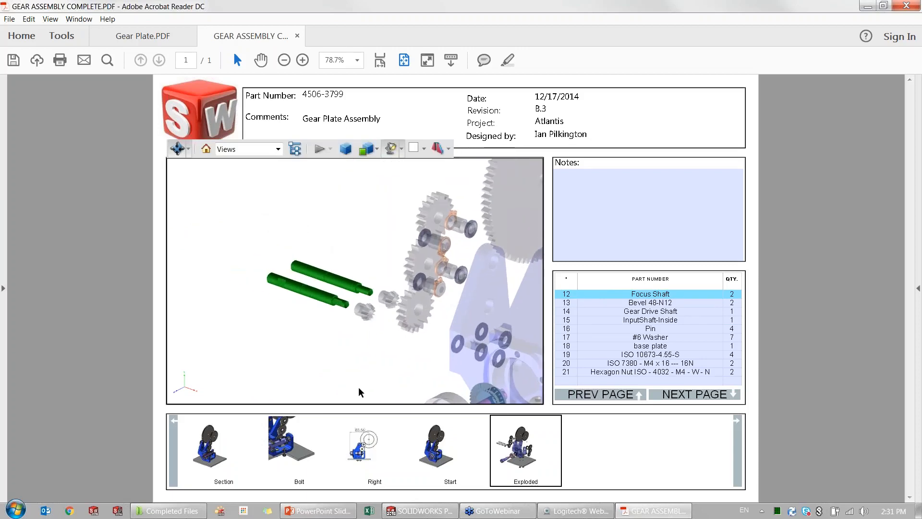
# Switch to the SOLIDWORKS MBD PowerPoint slide show and advance to slide 18, "Communicate Design with Anyone"
pyautogui.click(324, 511)
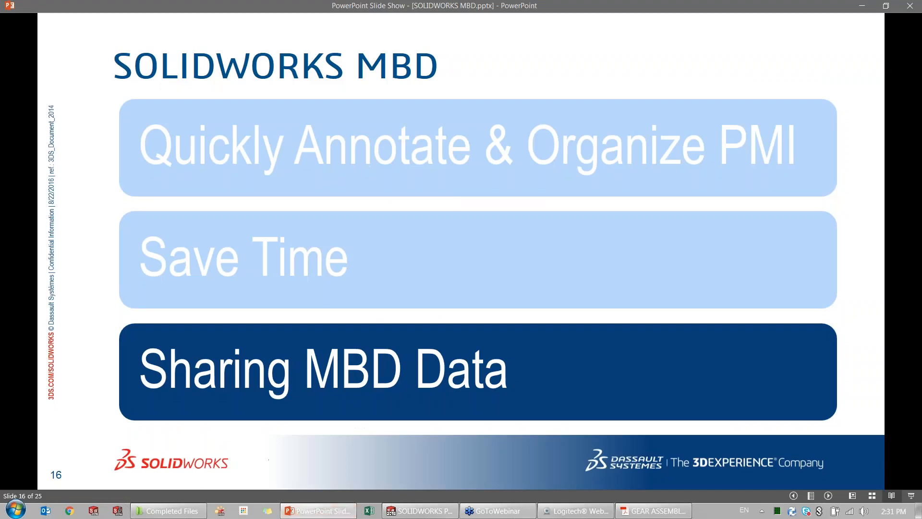
pyautogui.press('Right')
pyautogui.press('Right')
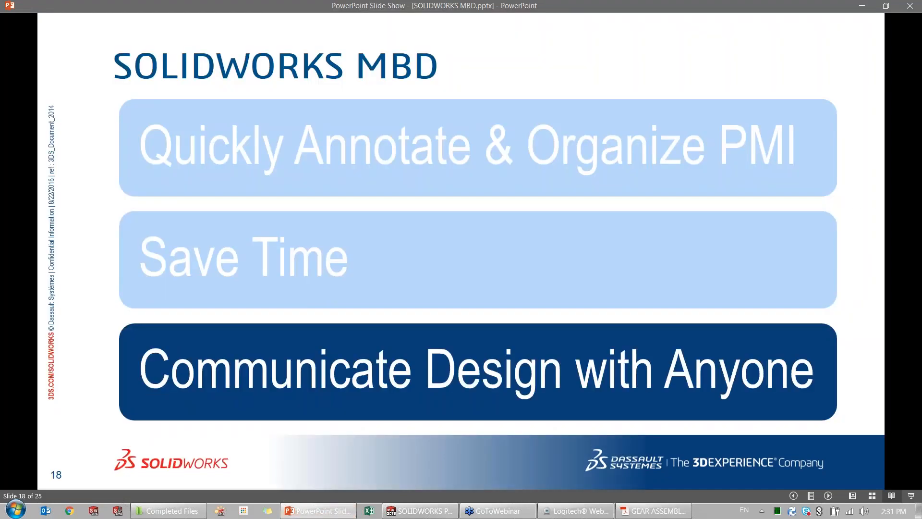